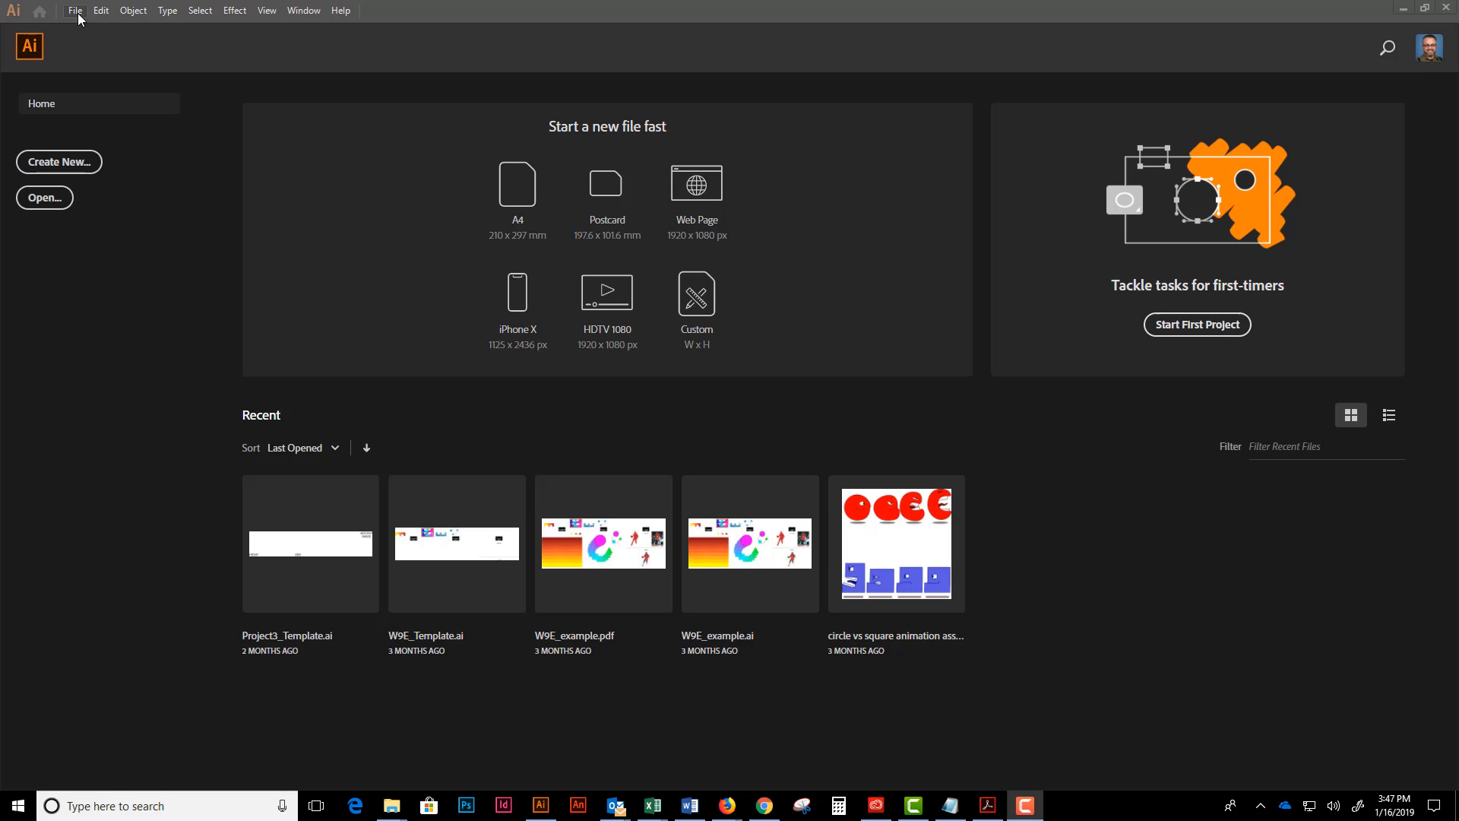
- Create a new document from the Web preset Common, 1366 x 768 px, with one artboard
left_click(76, 12)
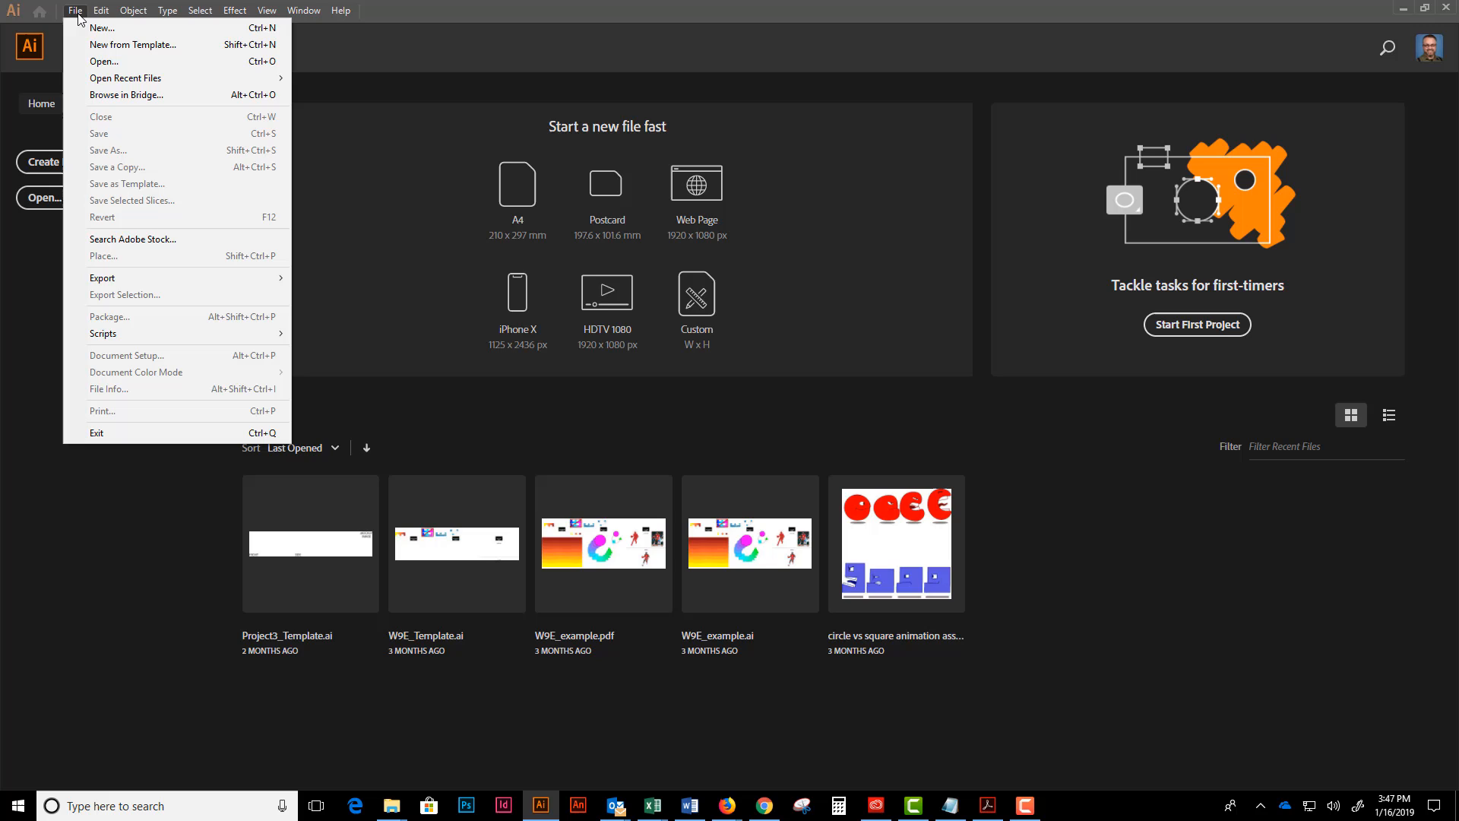
left_click(17, 247)
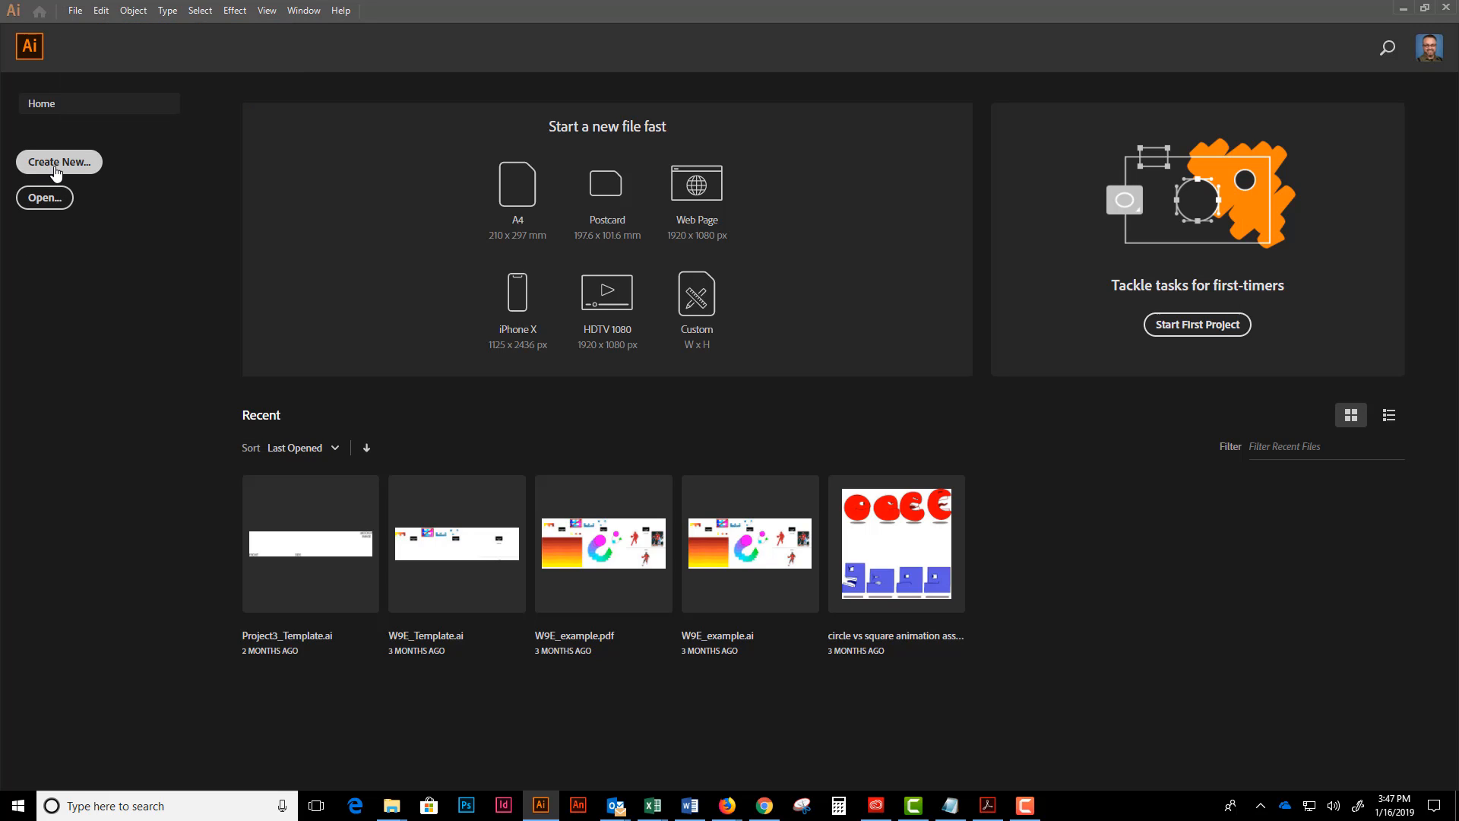
left_click(59, 167)
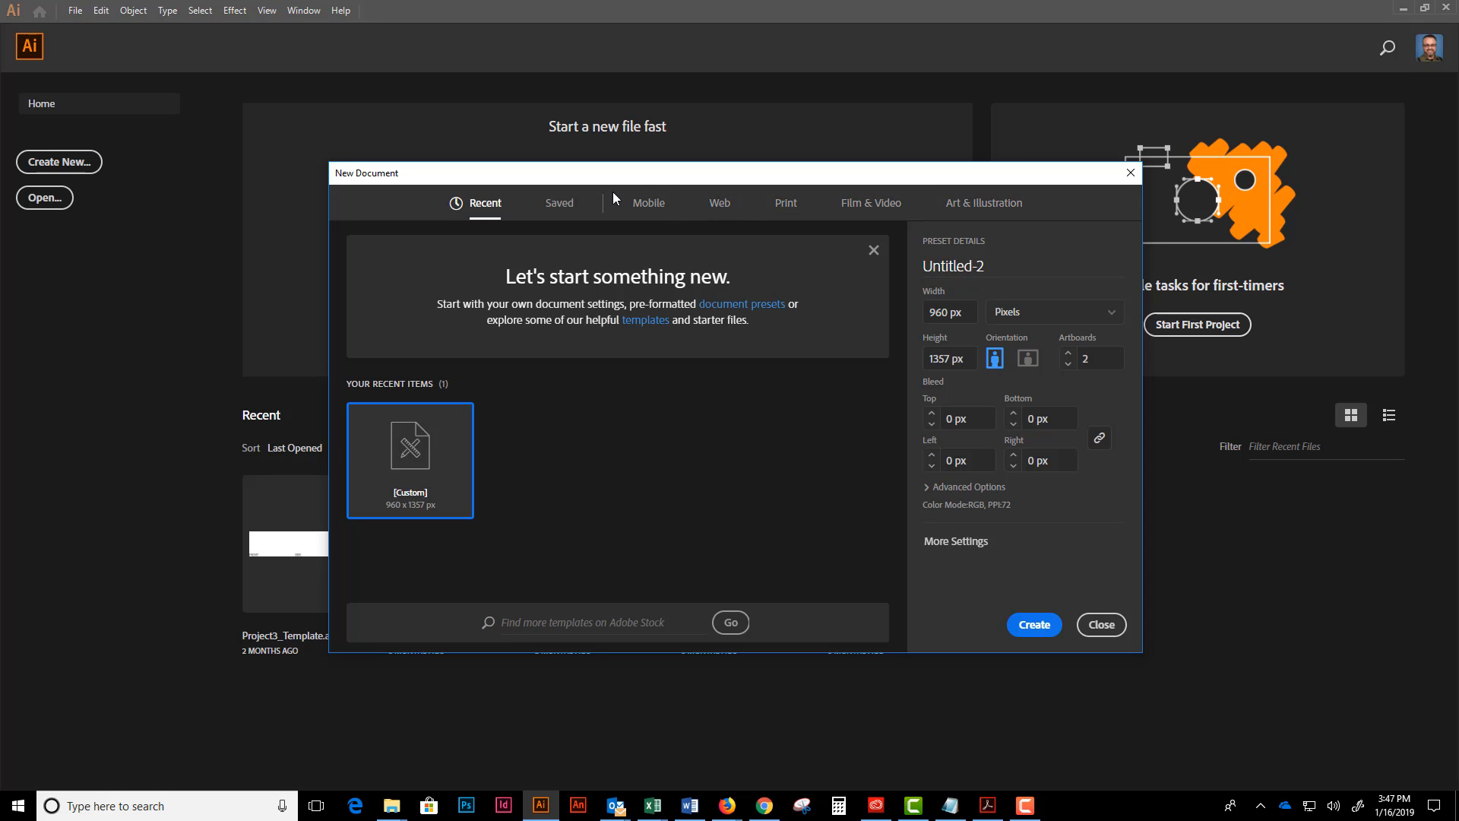
left_click(717, 210)
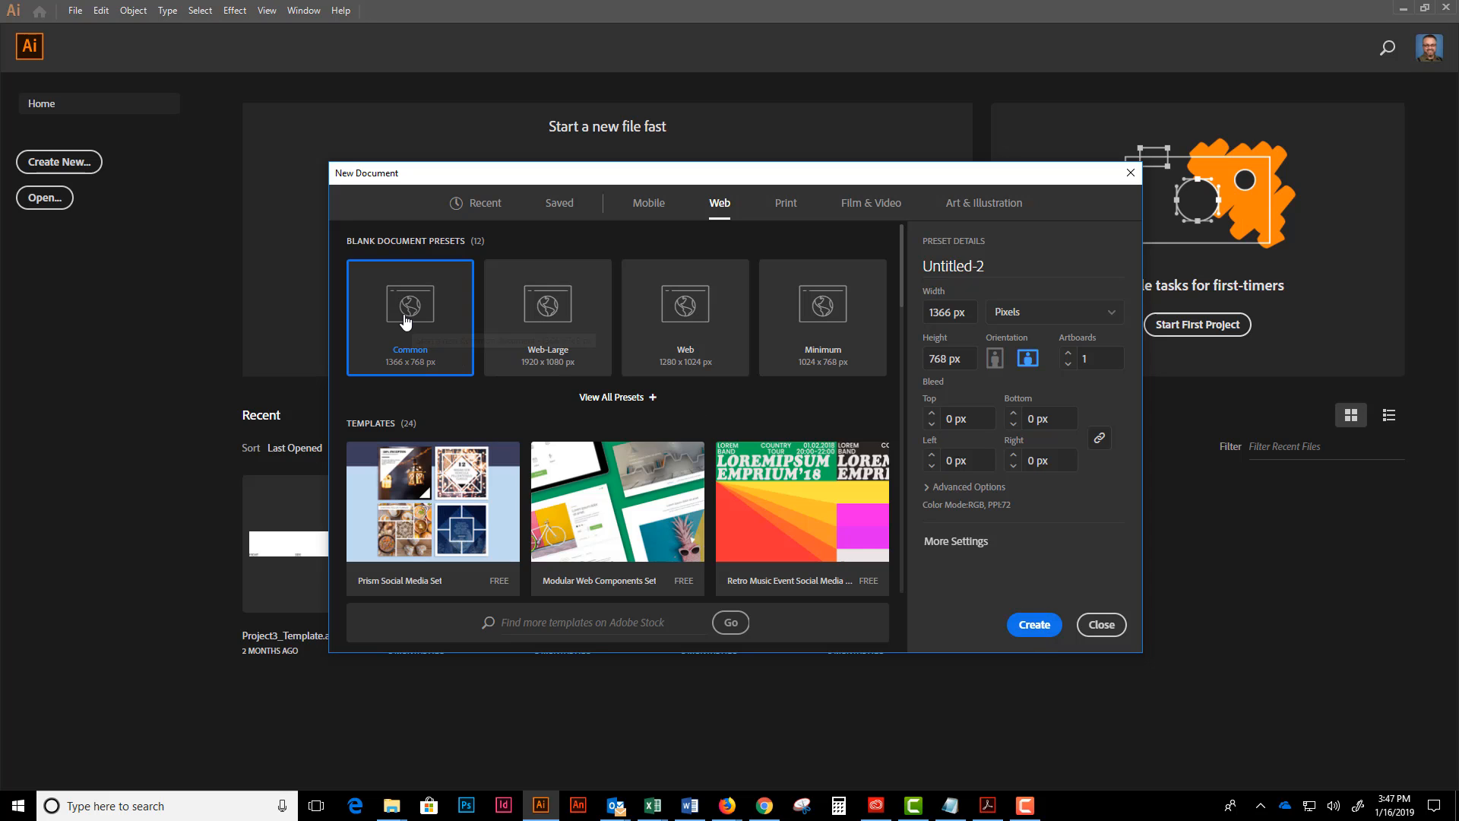
key("Escape")
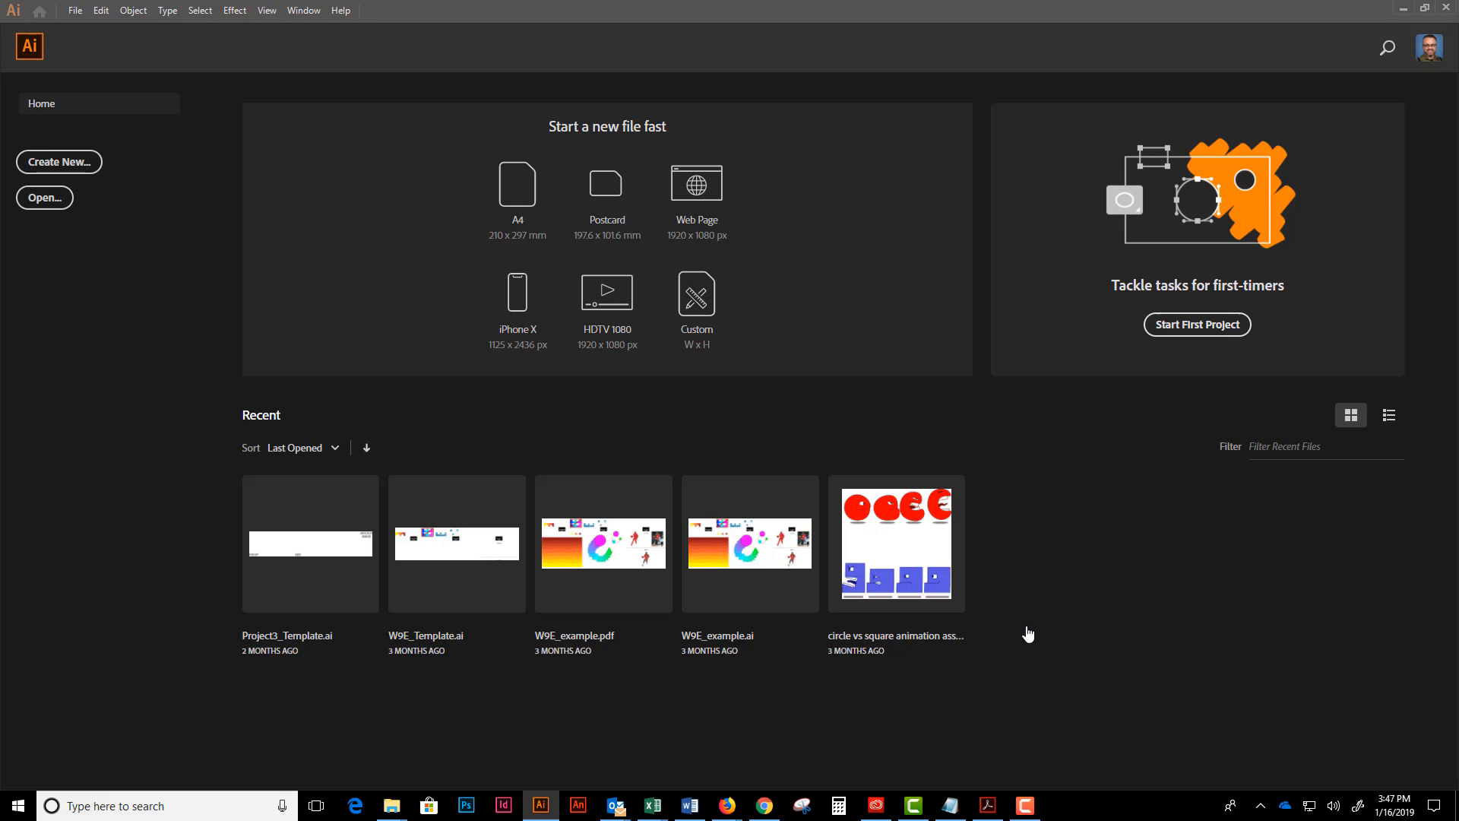
left_click(517, 190)
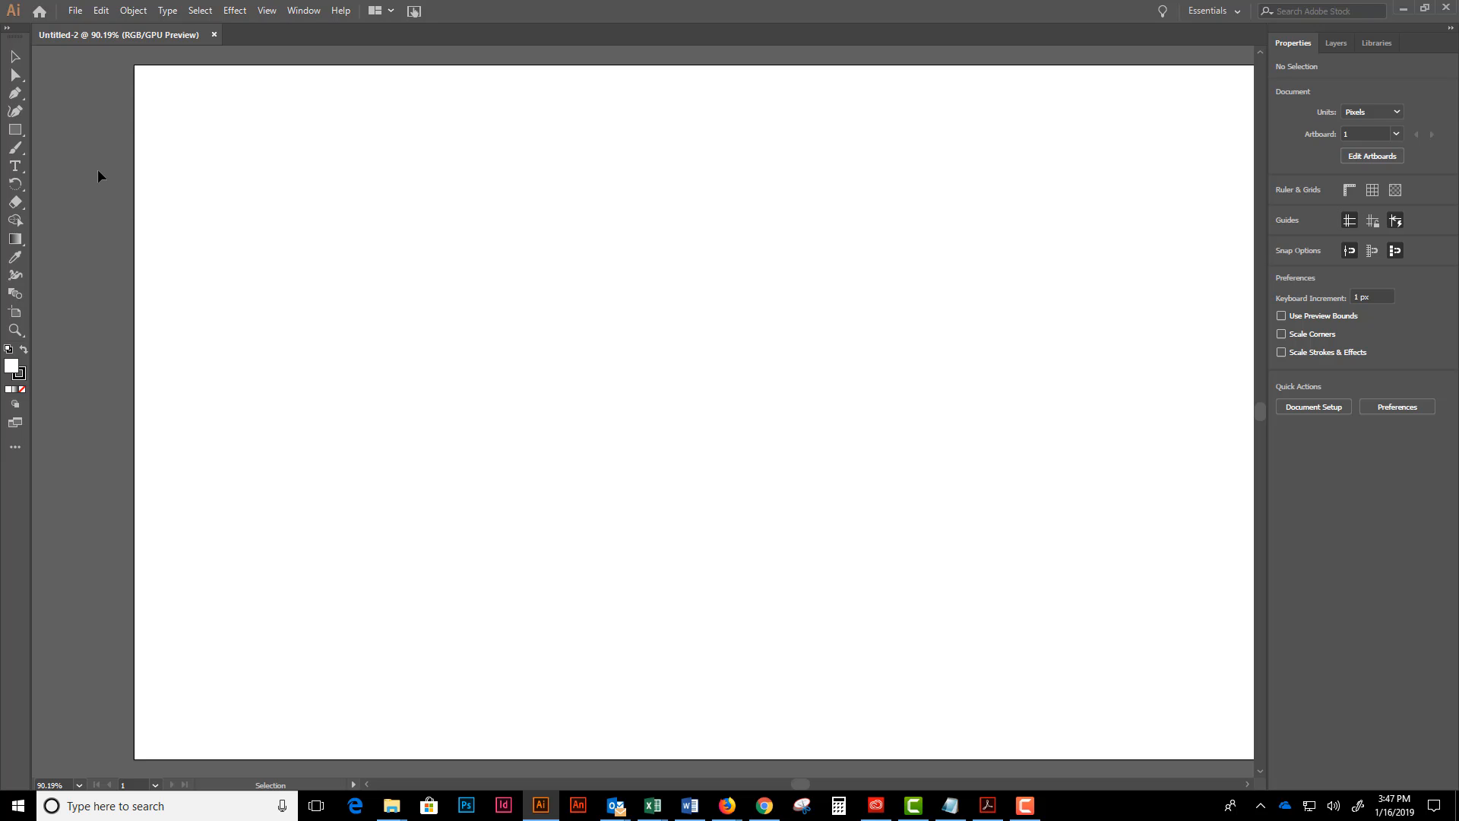
- Draw a rectangle about 387 x 309 px near the middle of the artboard and move it slightly up and left
left_click(14, 131)
left_click(51, 132)
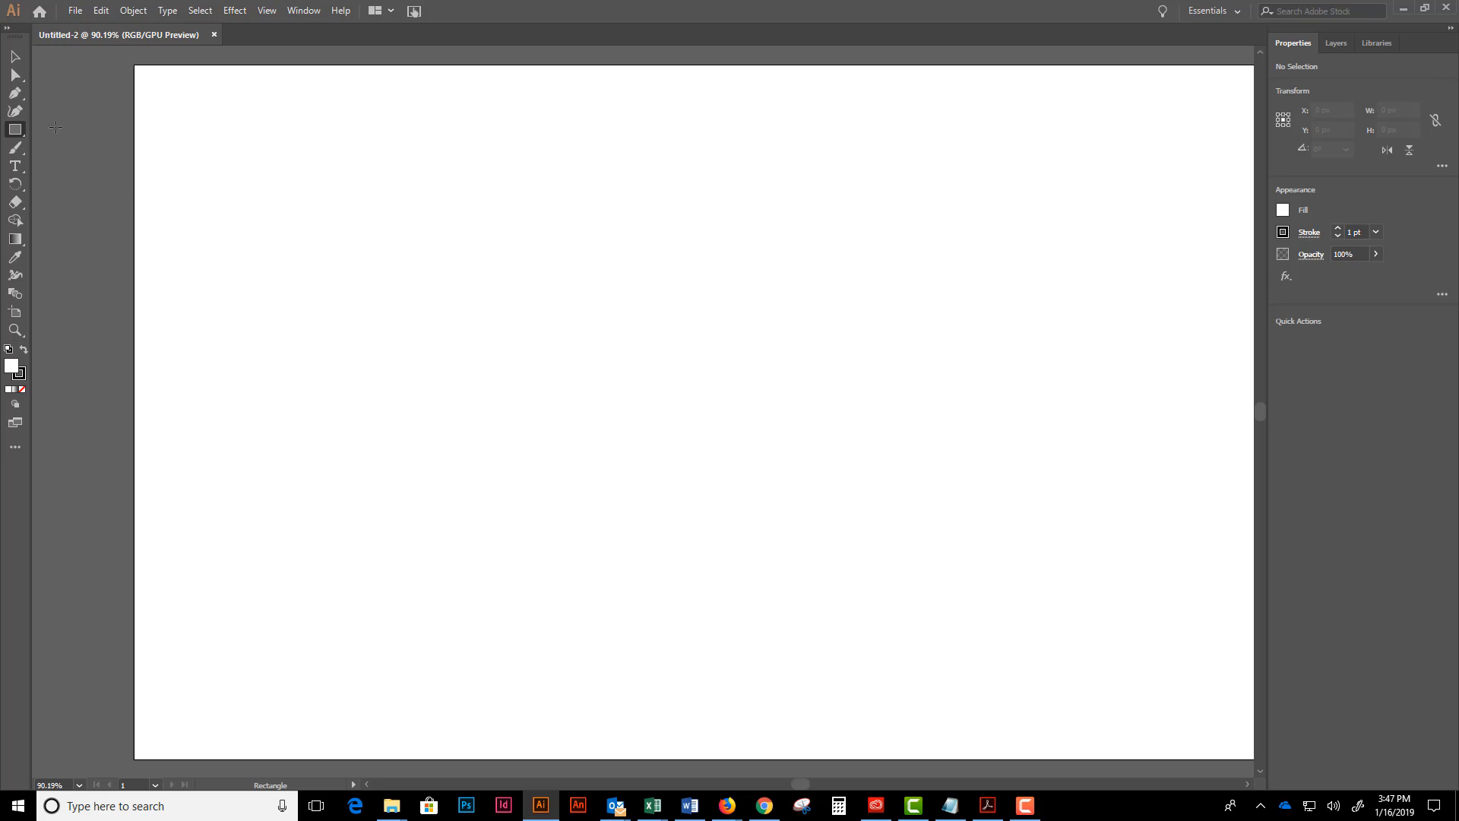
left_click_drag(391, 268, 740, 546)
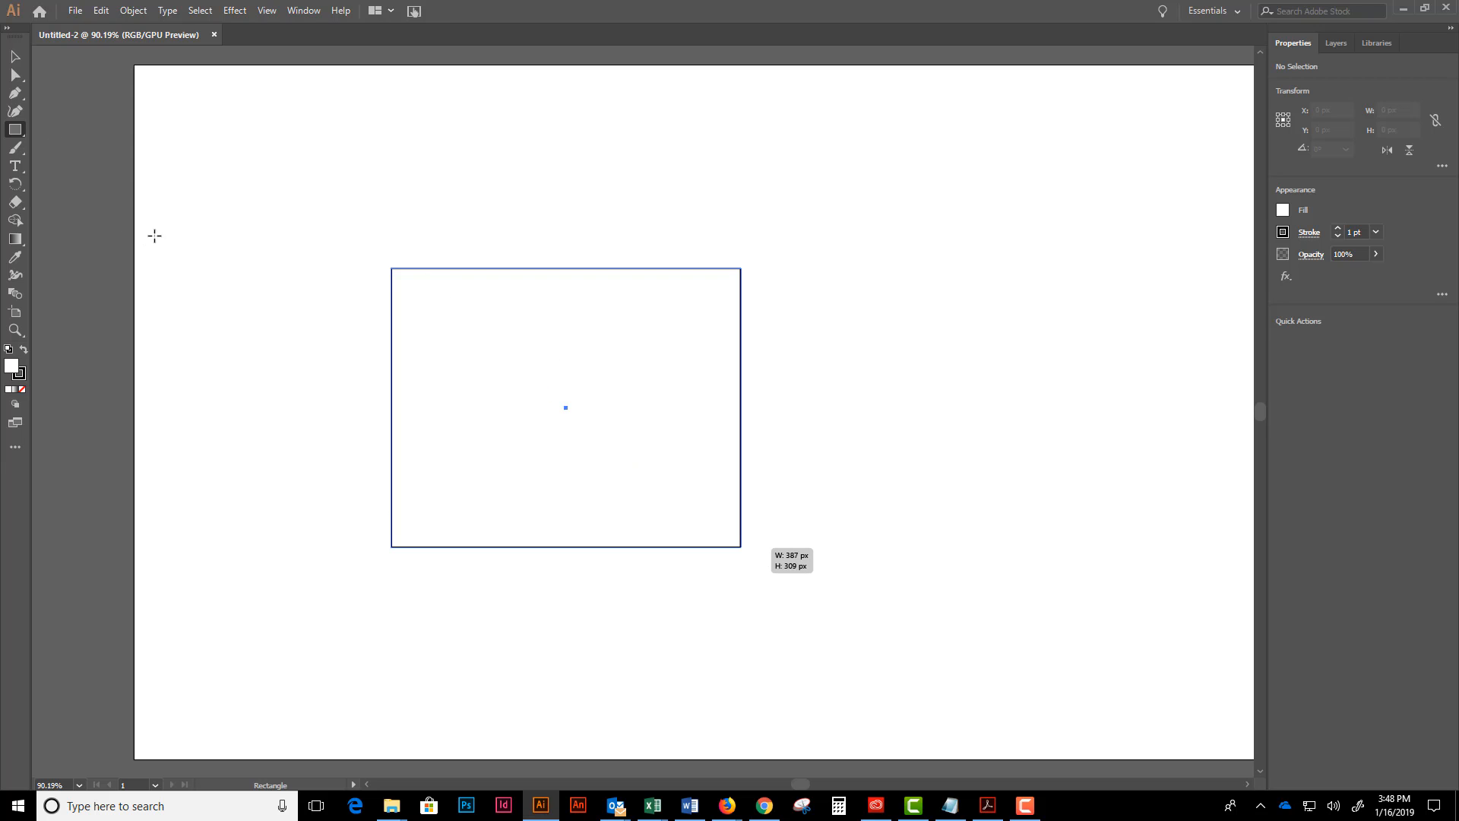
left_click(14, 56)
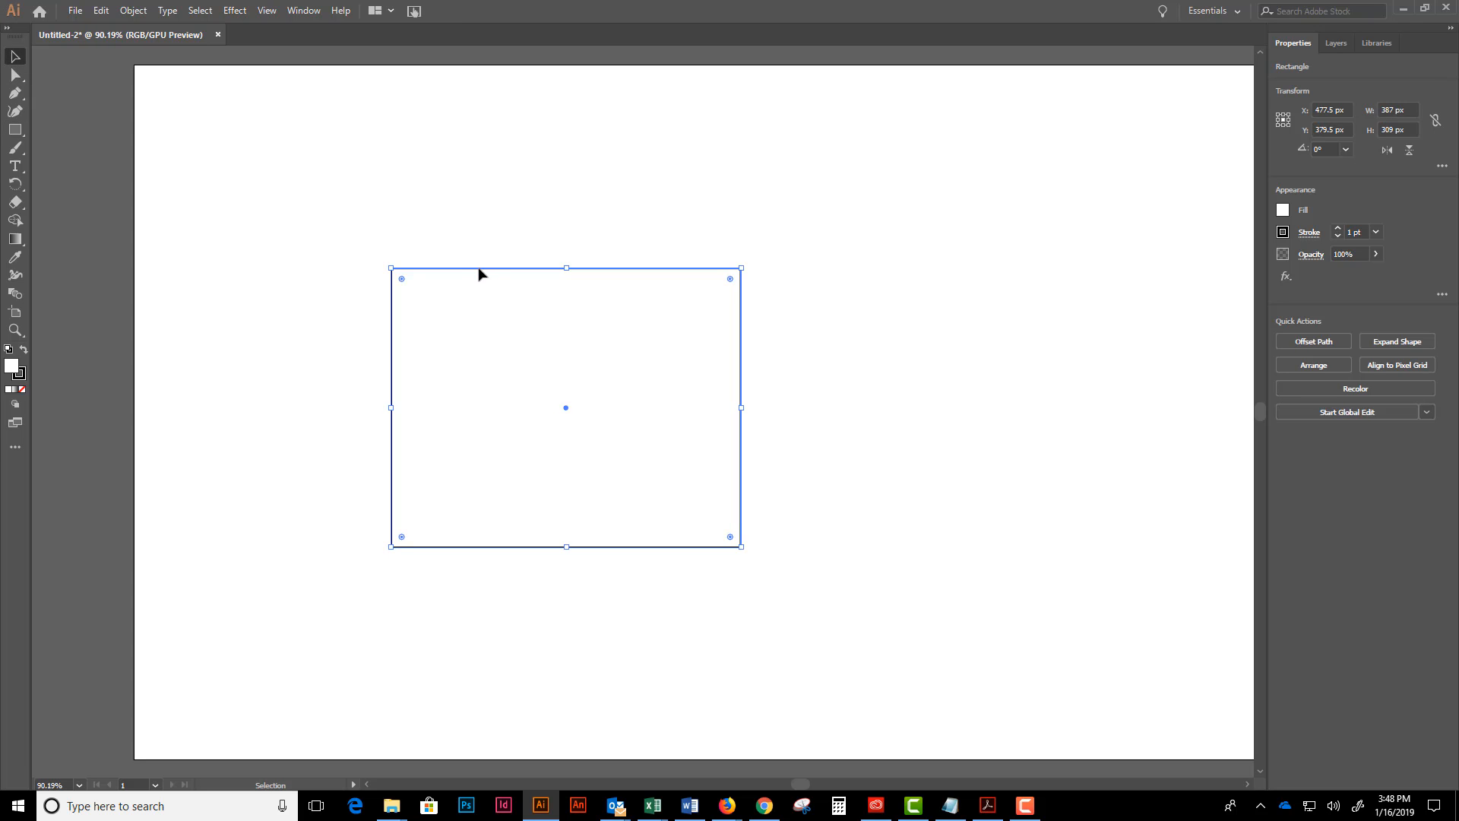
left_click_drag(479, 271, 438, 205)
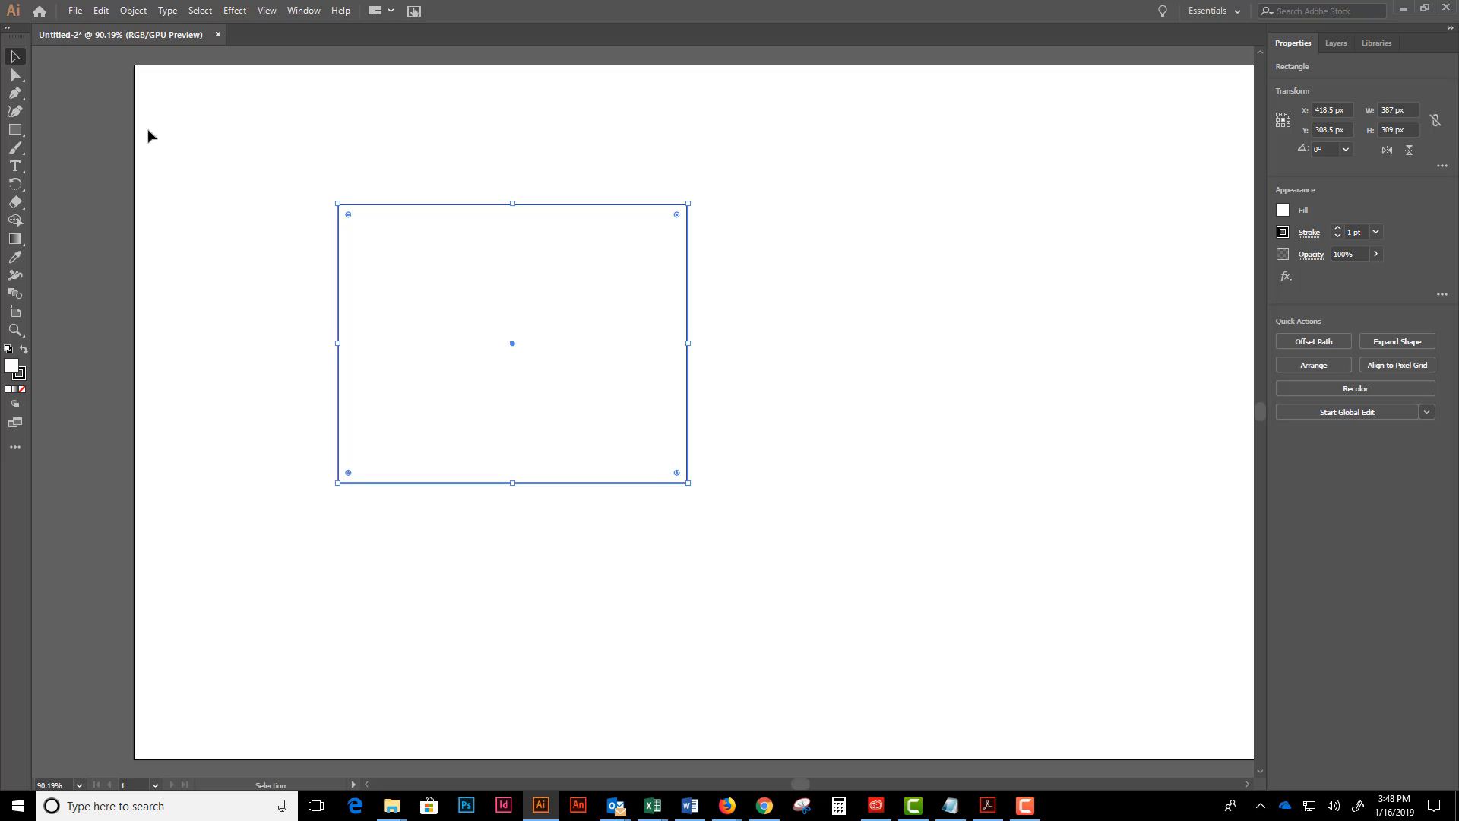
- Try to pull the rectangle's upper-left anchor point outward with the Direct Selection tool
left_click(16, 75)
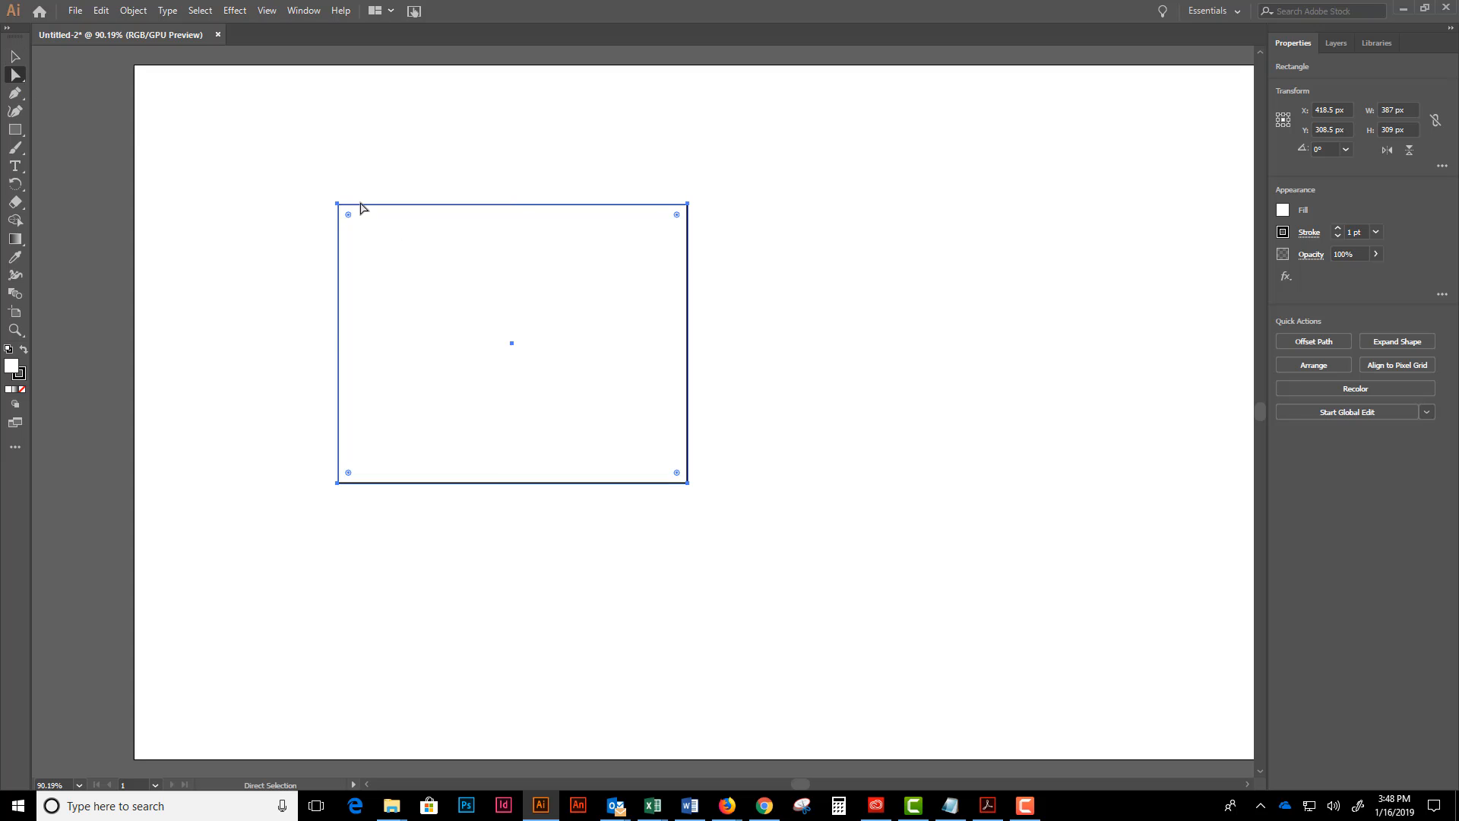
left_click(339, 205)
left_click_drag(346, 211, 310, 190)
- Move the whole rectangle down and right so its centre sits at about X 506.5 px, Y 342.5 px
left_click(16, 57)
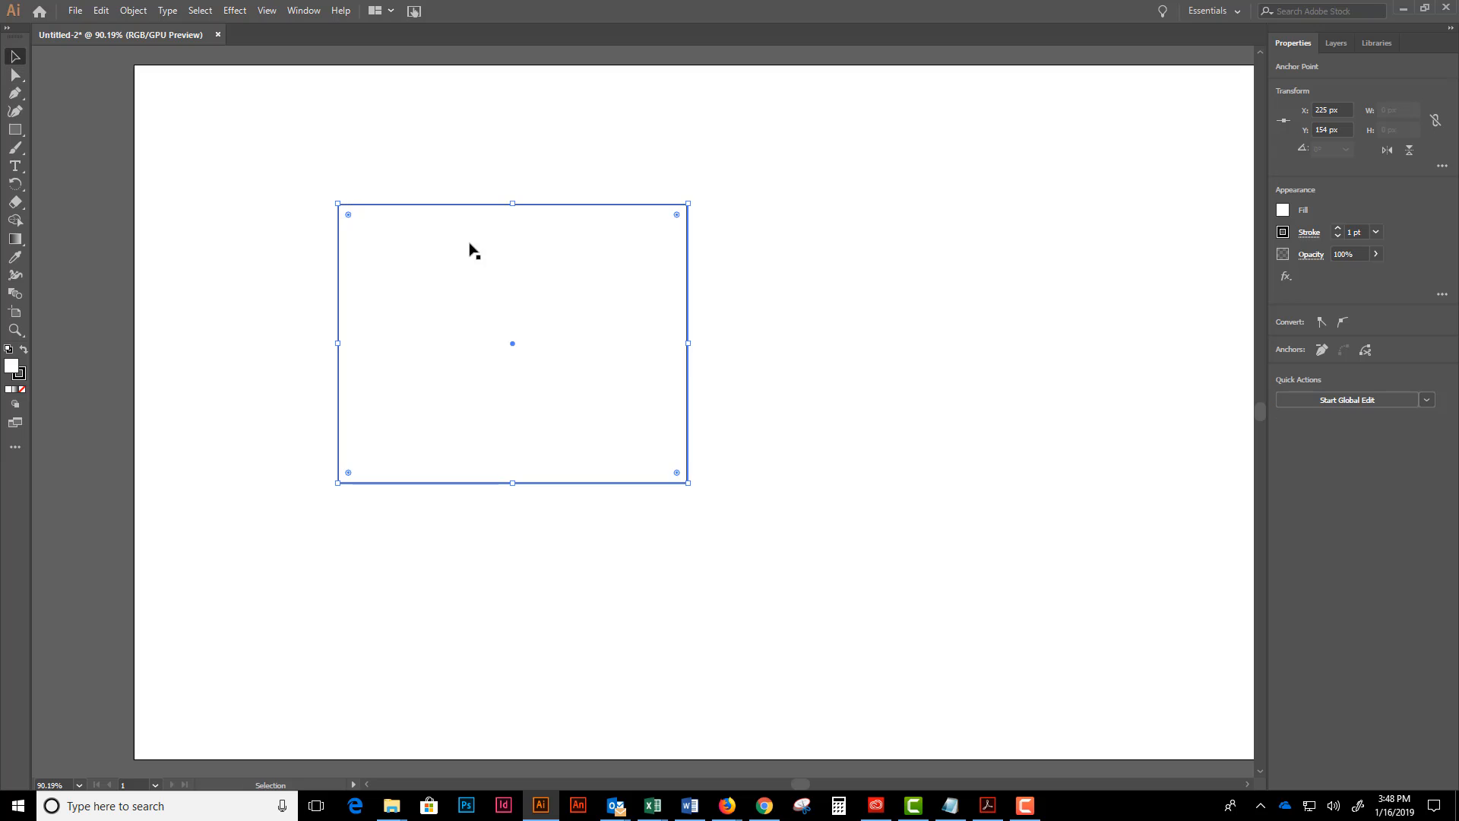
left_click(375, 181)
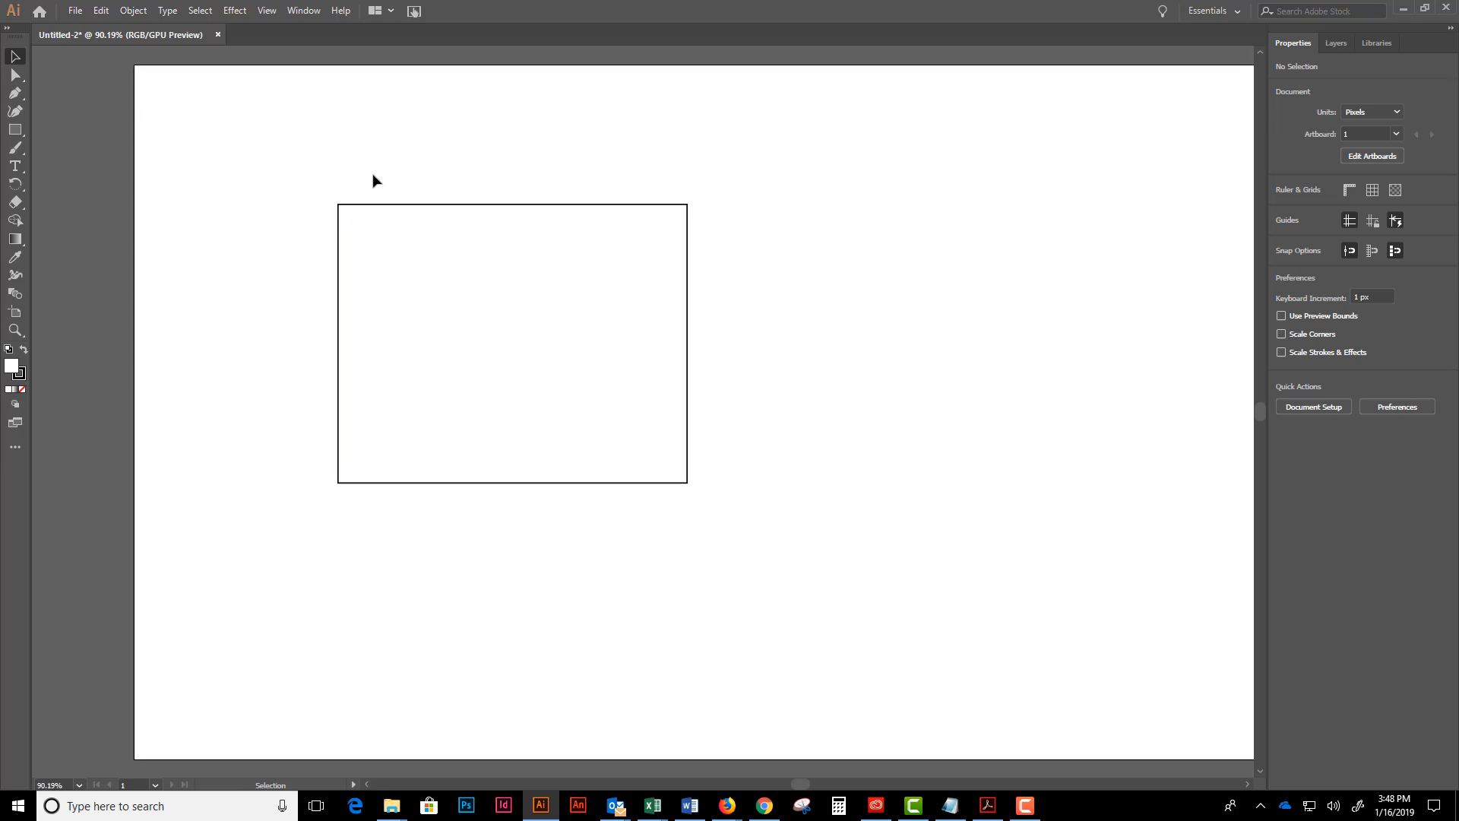
left_click(440, 221)
left_click_drag(474, 234, 521, 254)
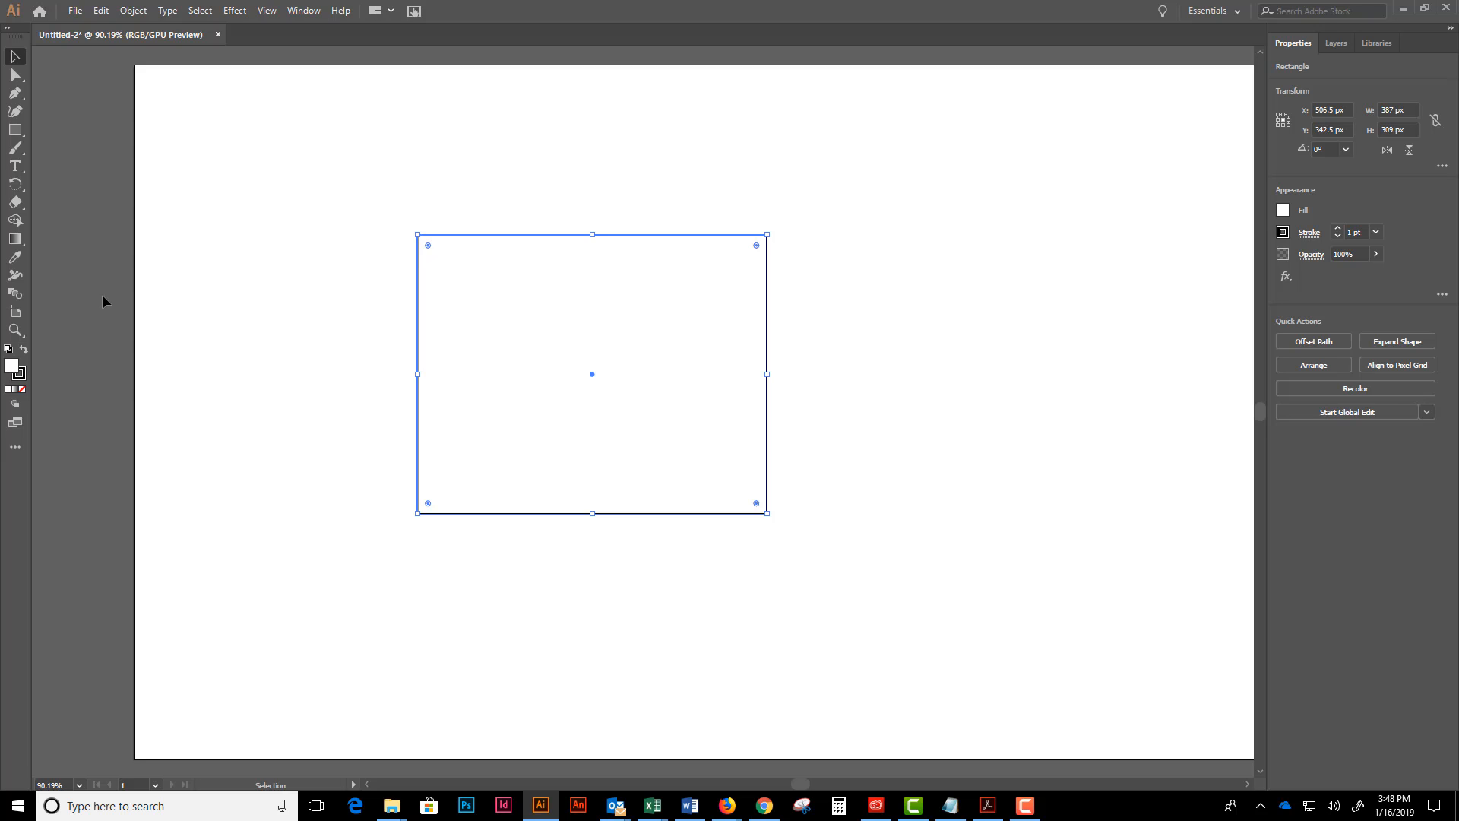
- Fill the rectangle with bright red, hex ED0303
double_click(14, 371)
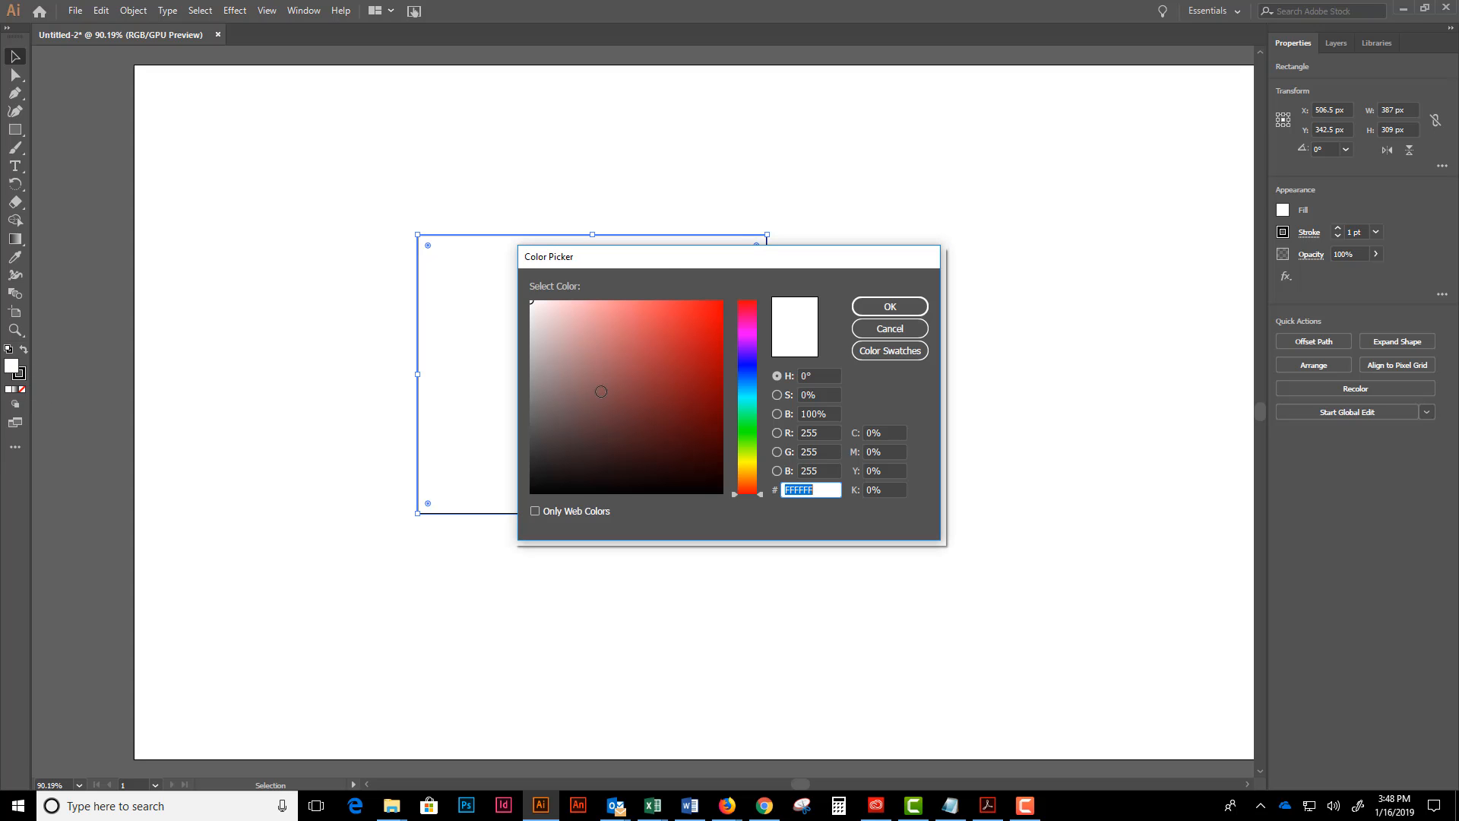
left_click_drag(669, 260, 696, 261)
left_click(749, 302)
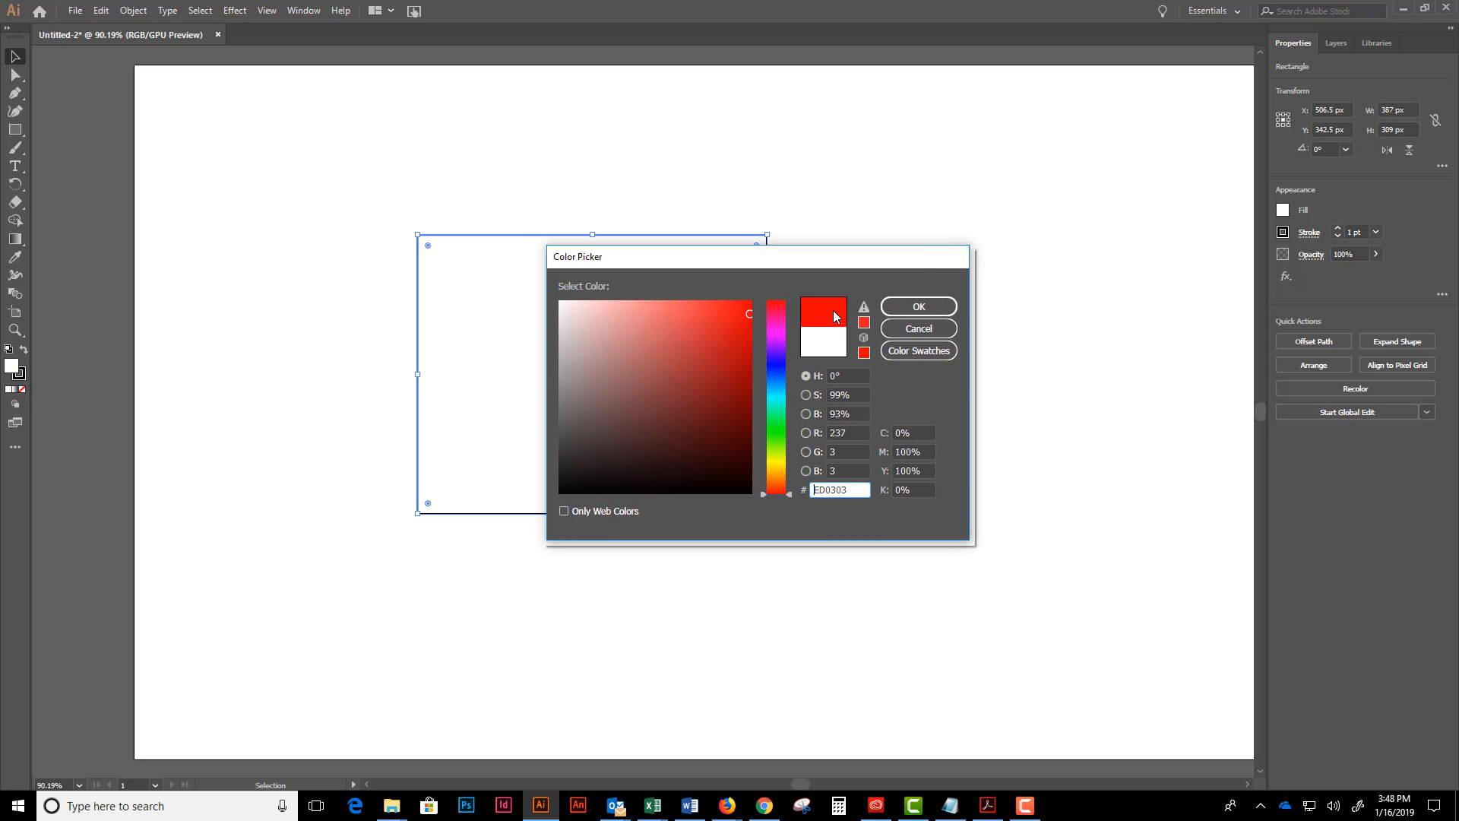
left_click(917, 306)
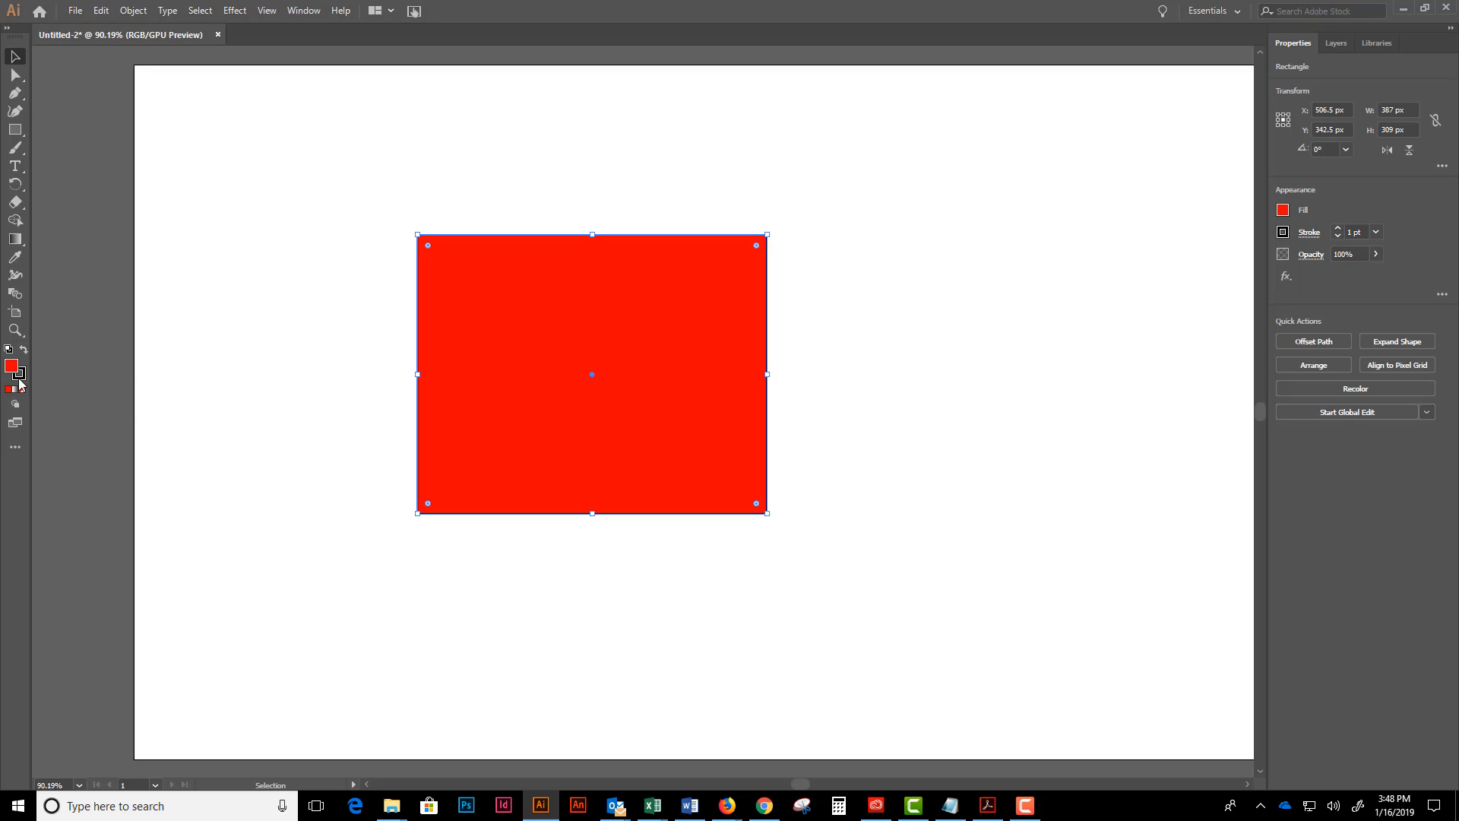
- Set the rectangle's stroke colour to dark red, hex 890202, and deselect the rectangle
left_click(19, 377)
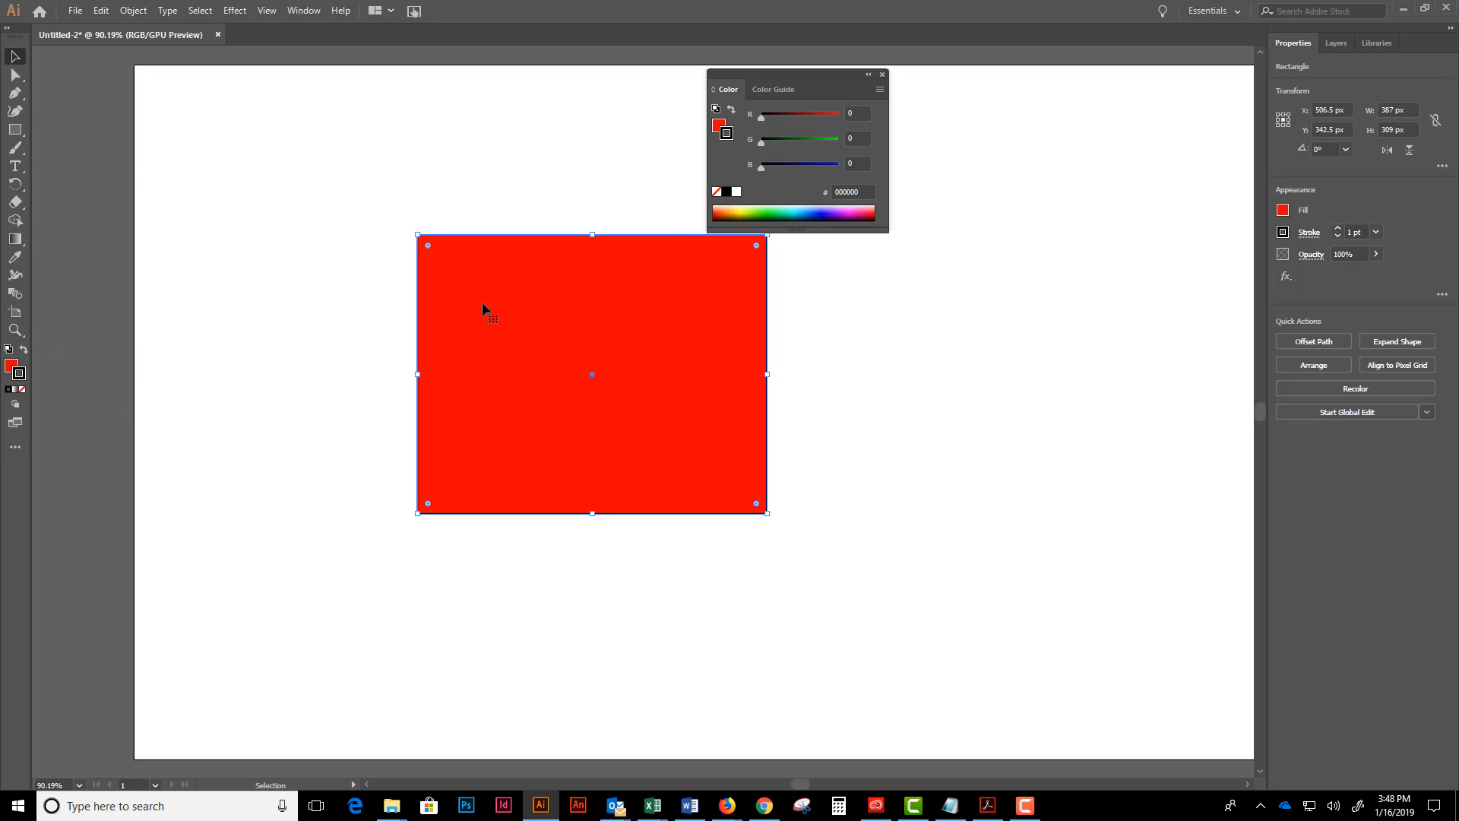
double_click(19, 377)
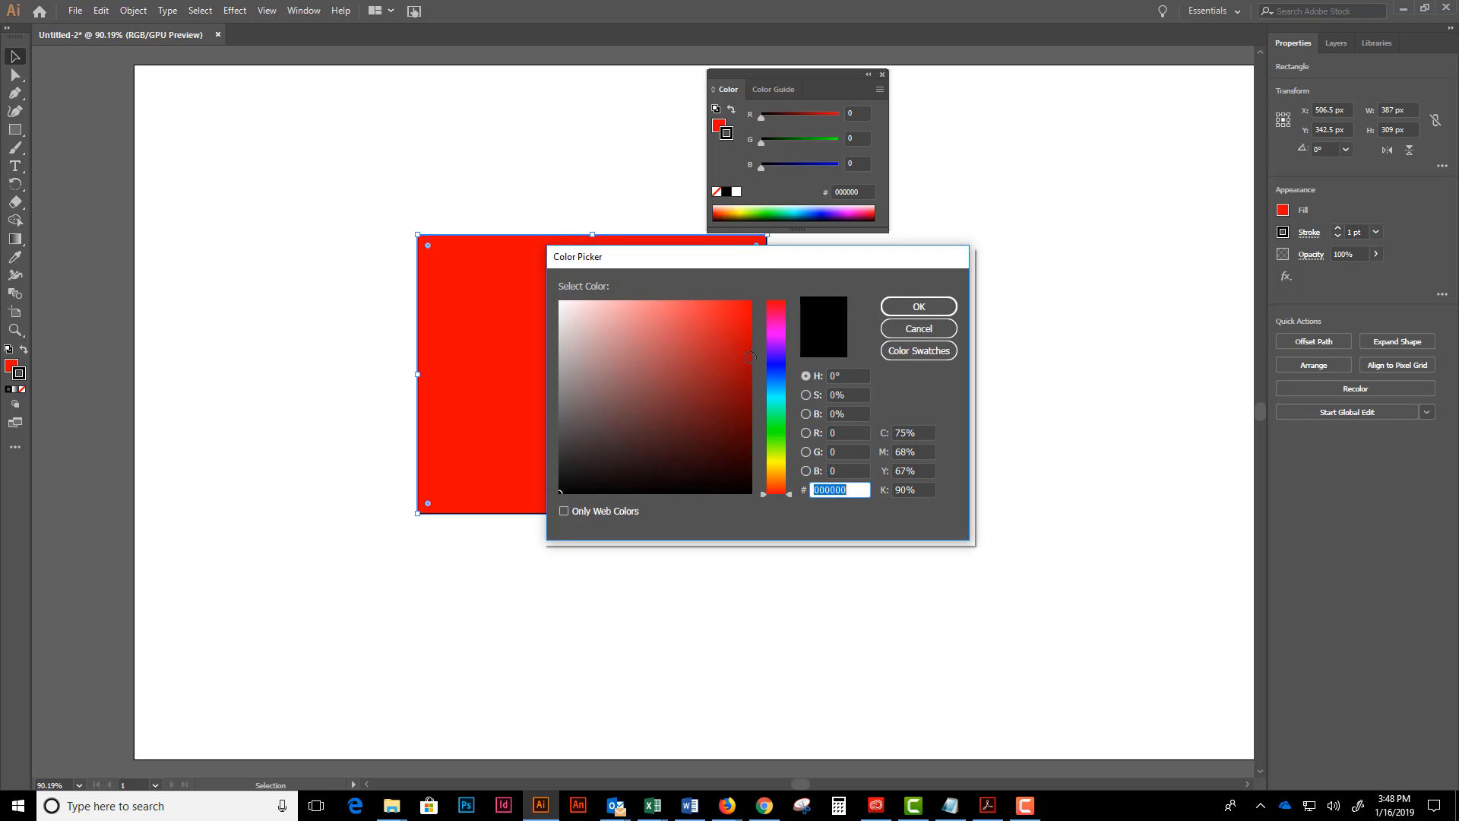
left_click_drag(693, 343, 704, 415)
left_click(741, 389)
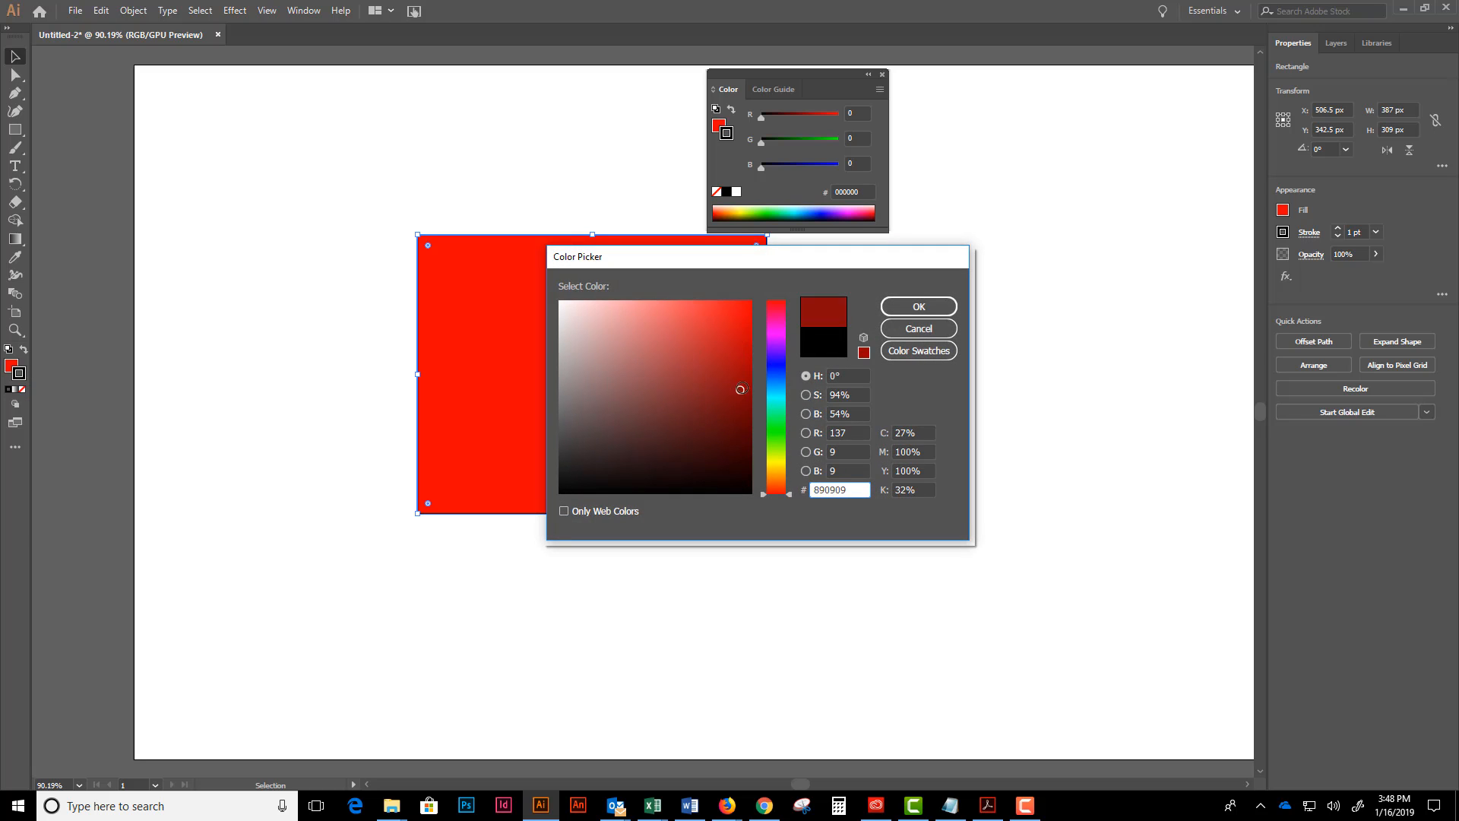
left_click(750, 390)
left_click(919, 307)
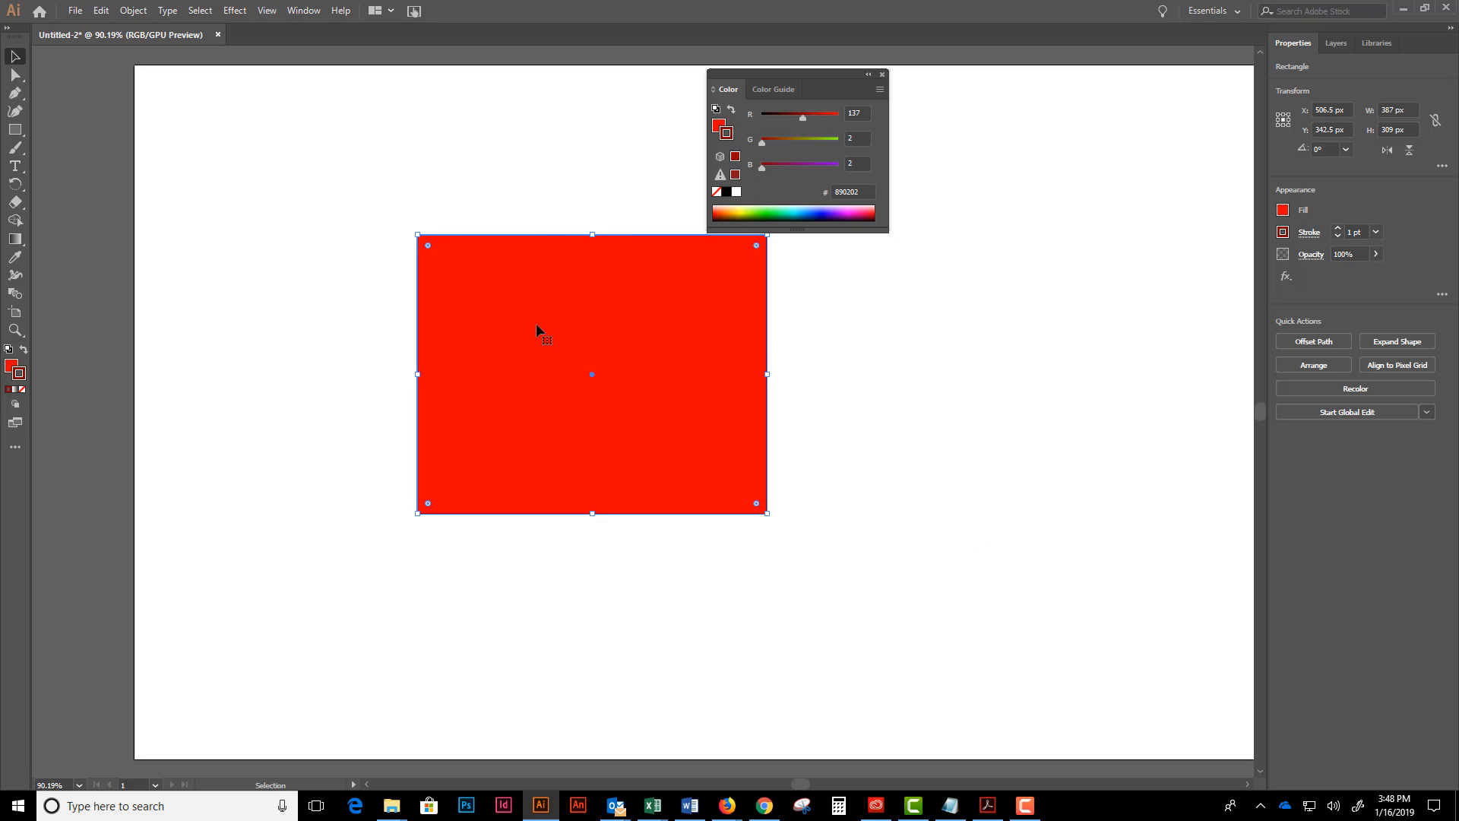
left_click(808, 323)
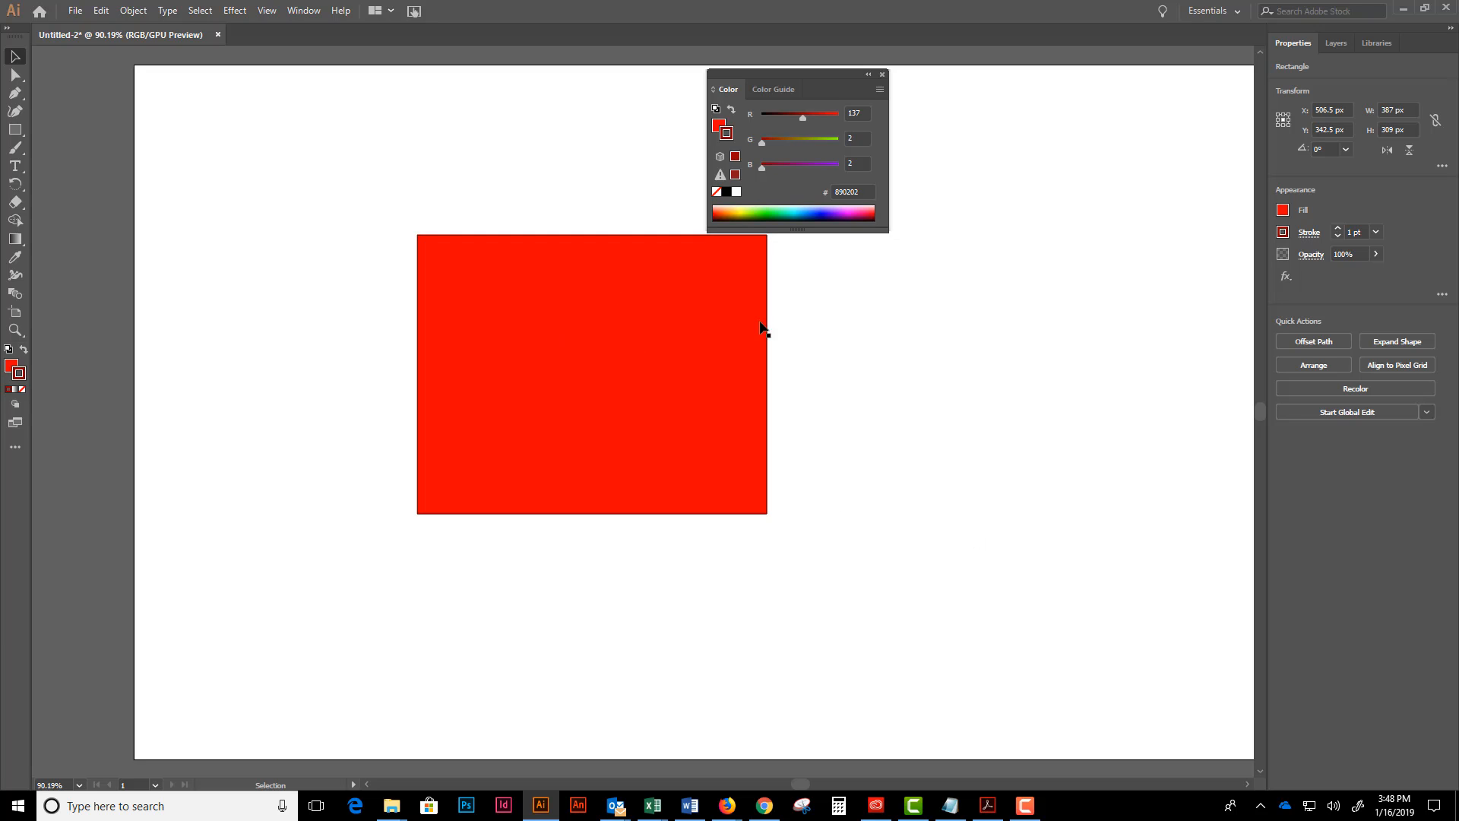
- Select the red rectangle and increase its stroke weight to 12 pt
left_click(706, 321)
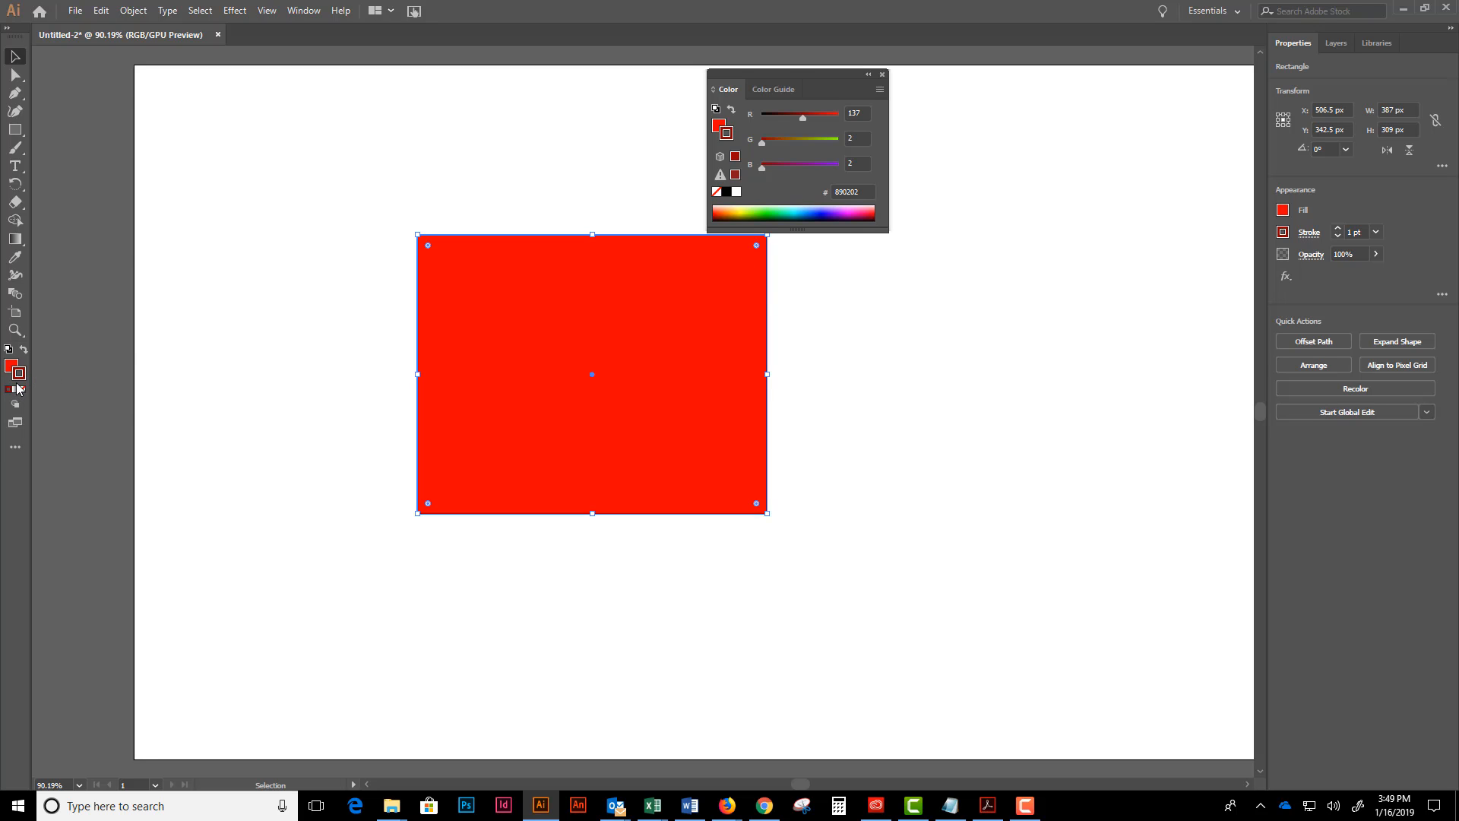
left_click(1338, 229)
left_click(1338, 229)
left_click(1339, 229)
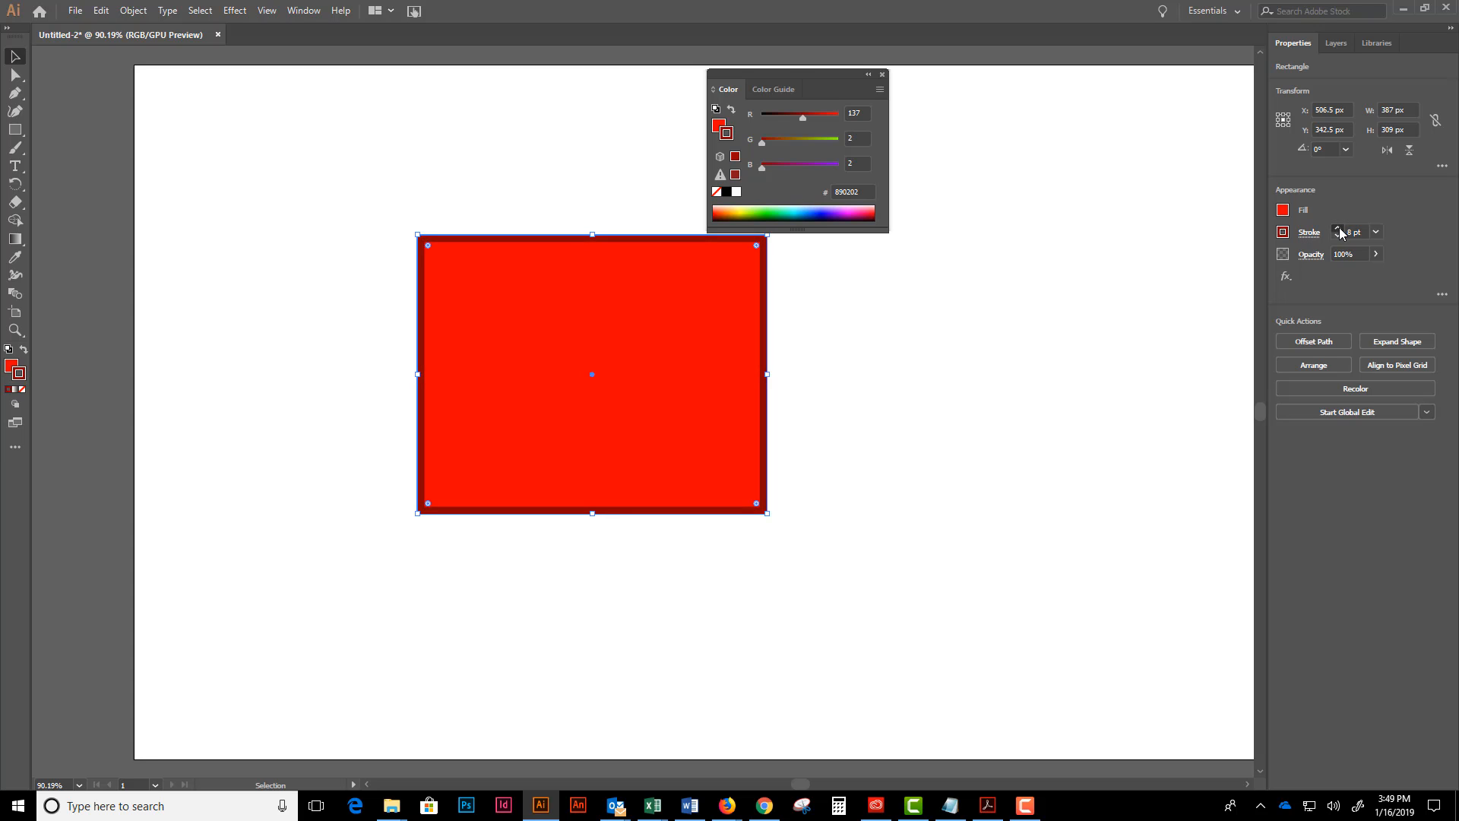
left_click(1338, 229)
left_click(1339, 229)
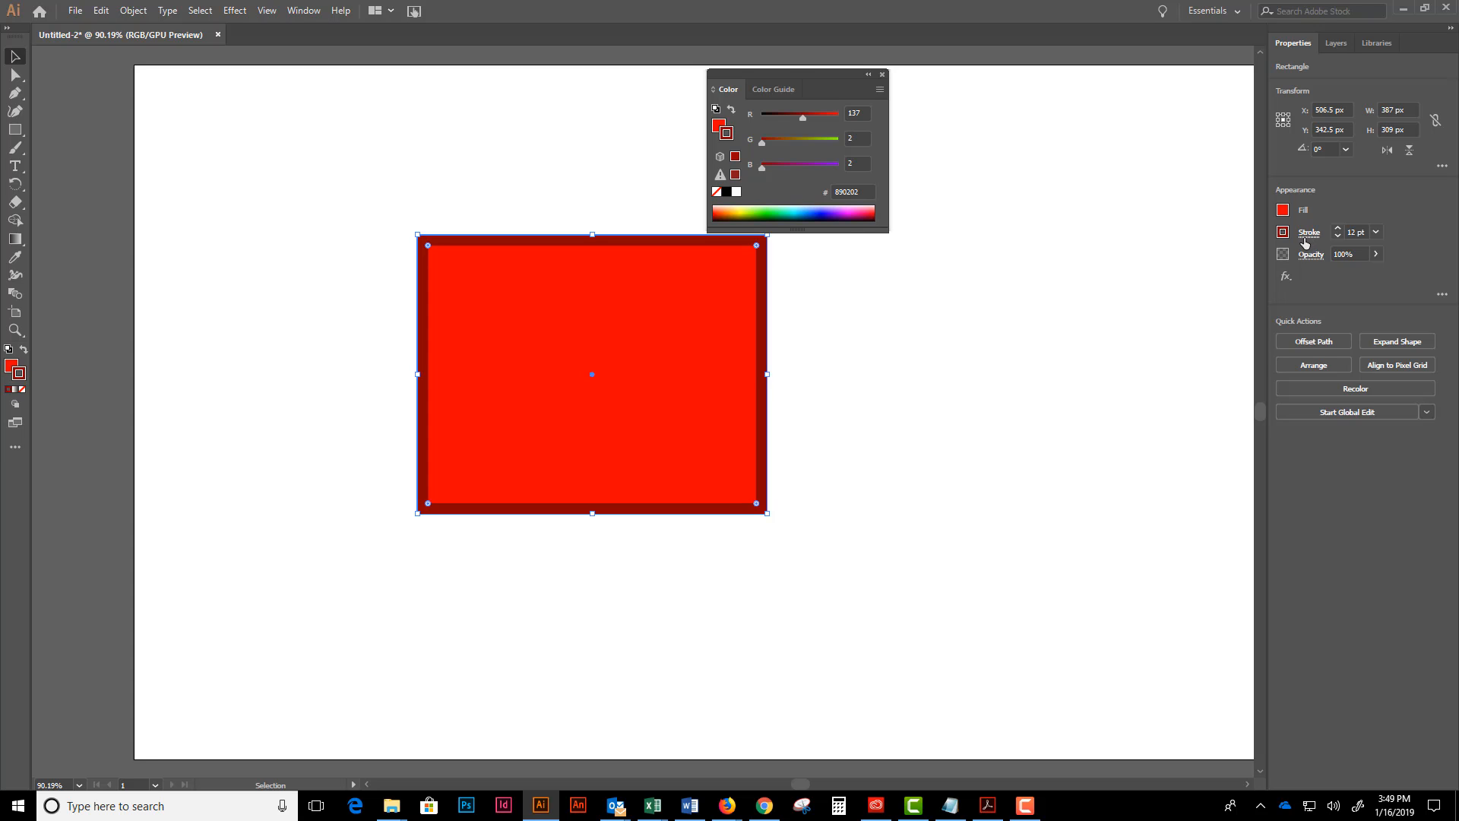
- Try the outside and inside stroke alignments on the rectangle, and leave the stroke aligned to center
left_click(1310, 239)
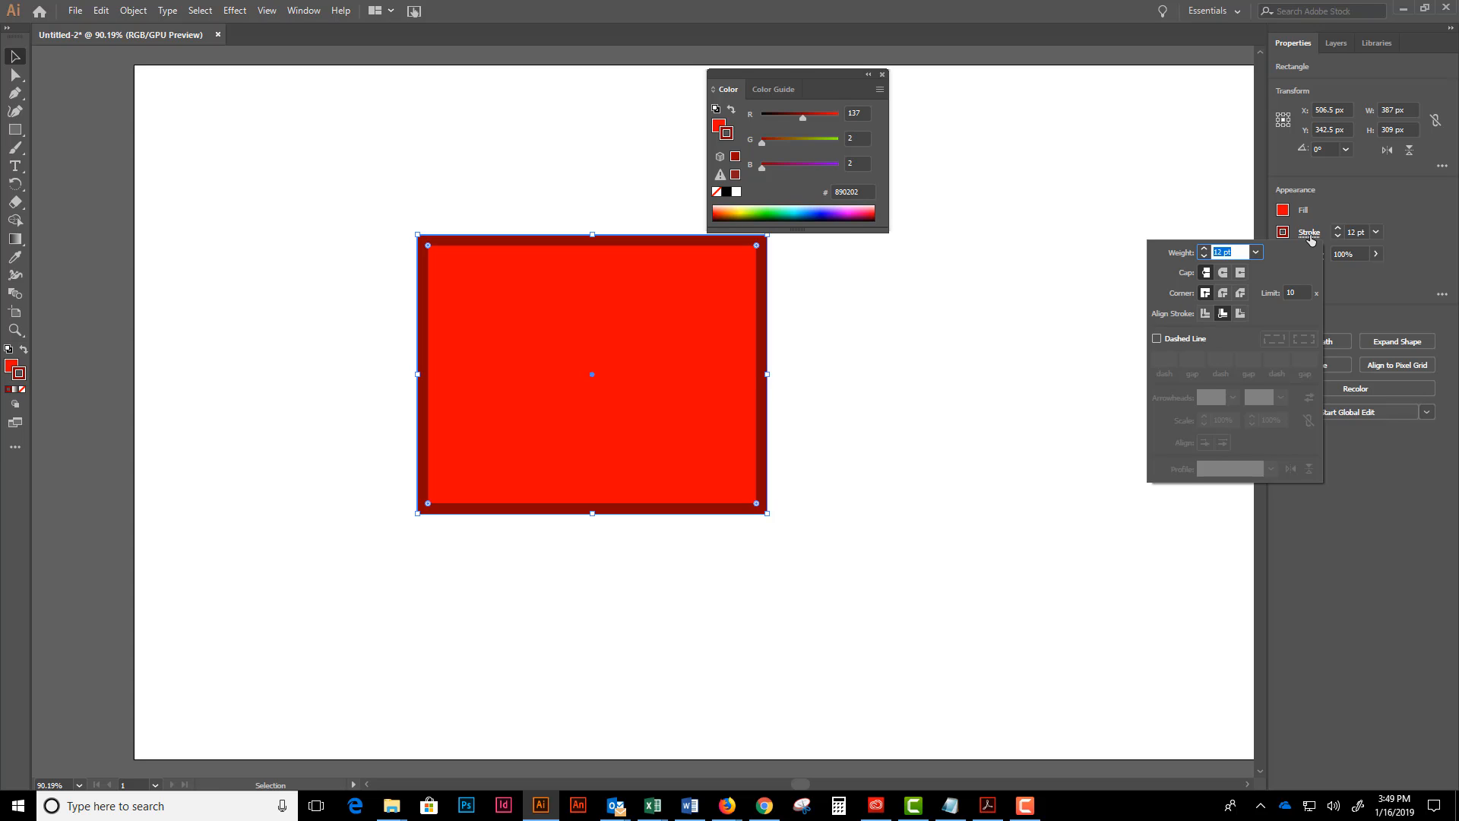
left_click(1242, 313)
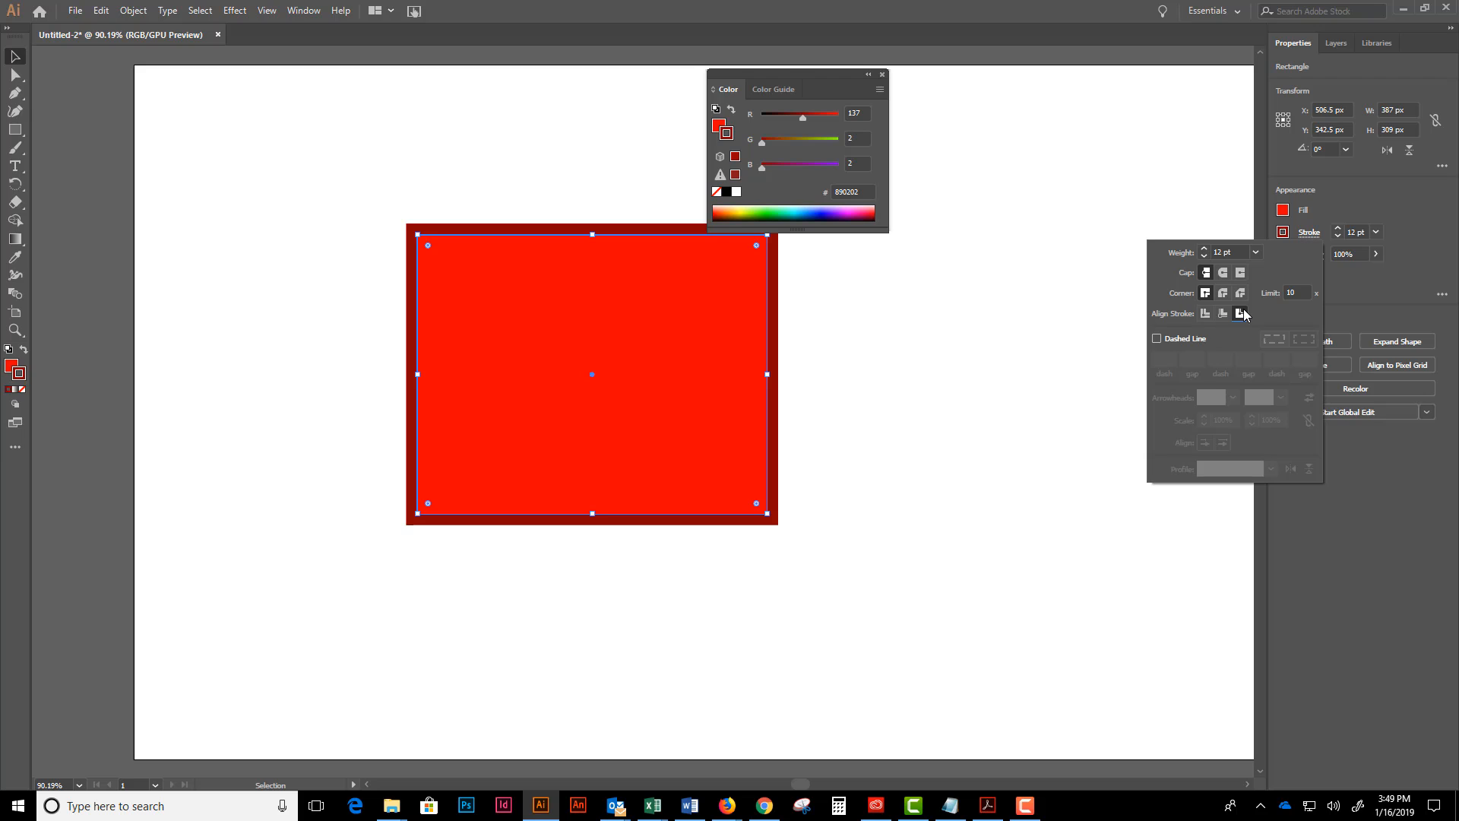
left_click(1207, 314)
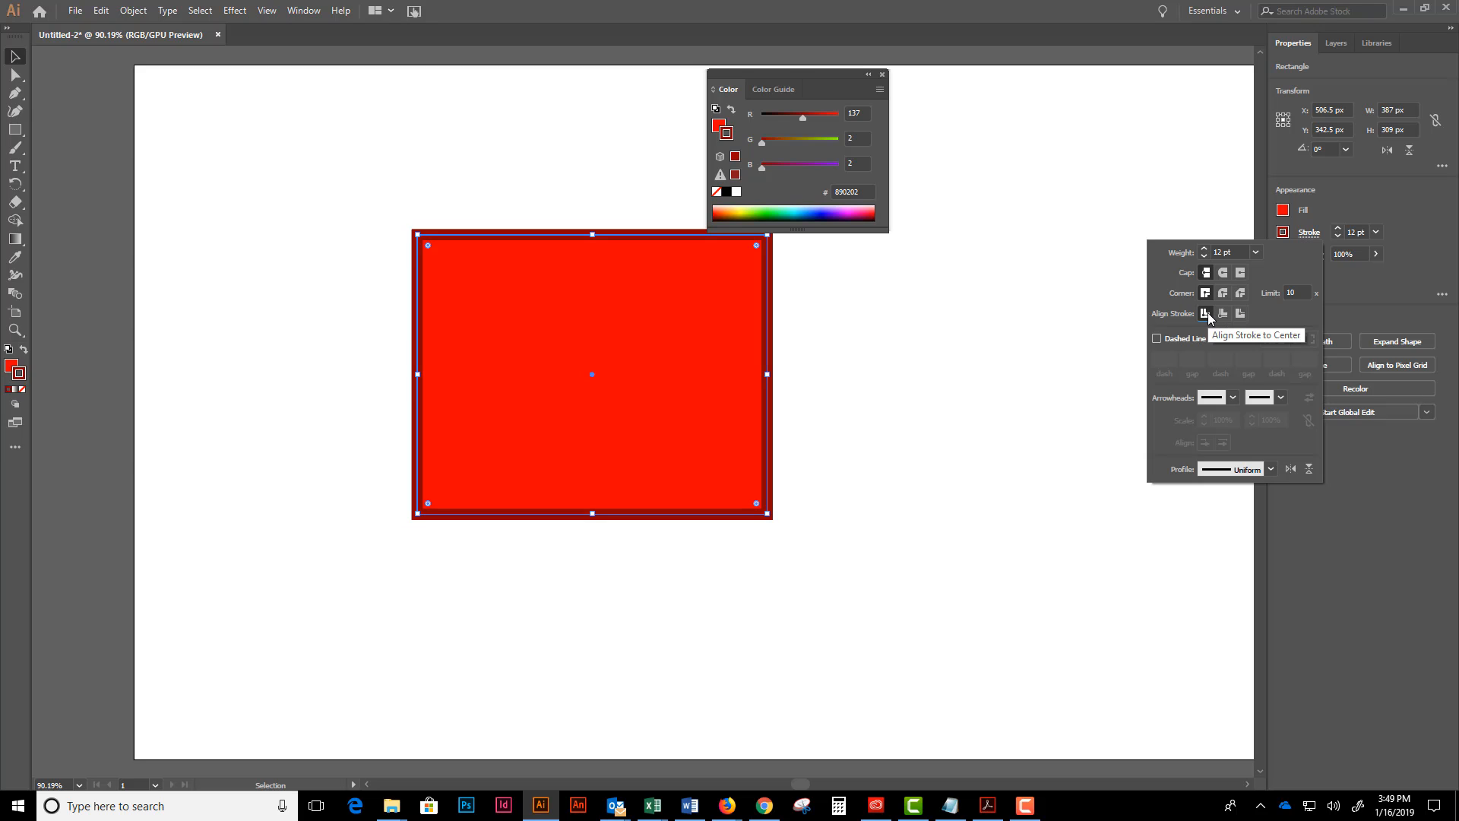
left_click(1223, 314)
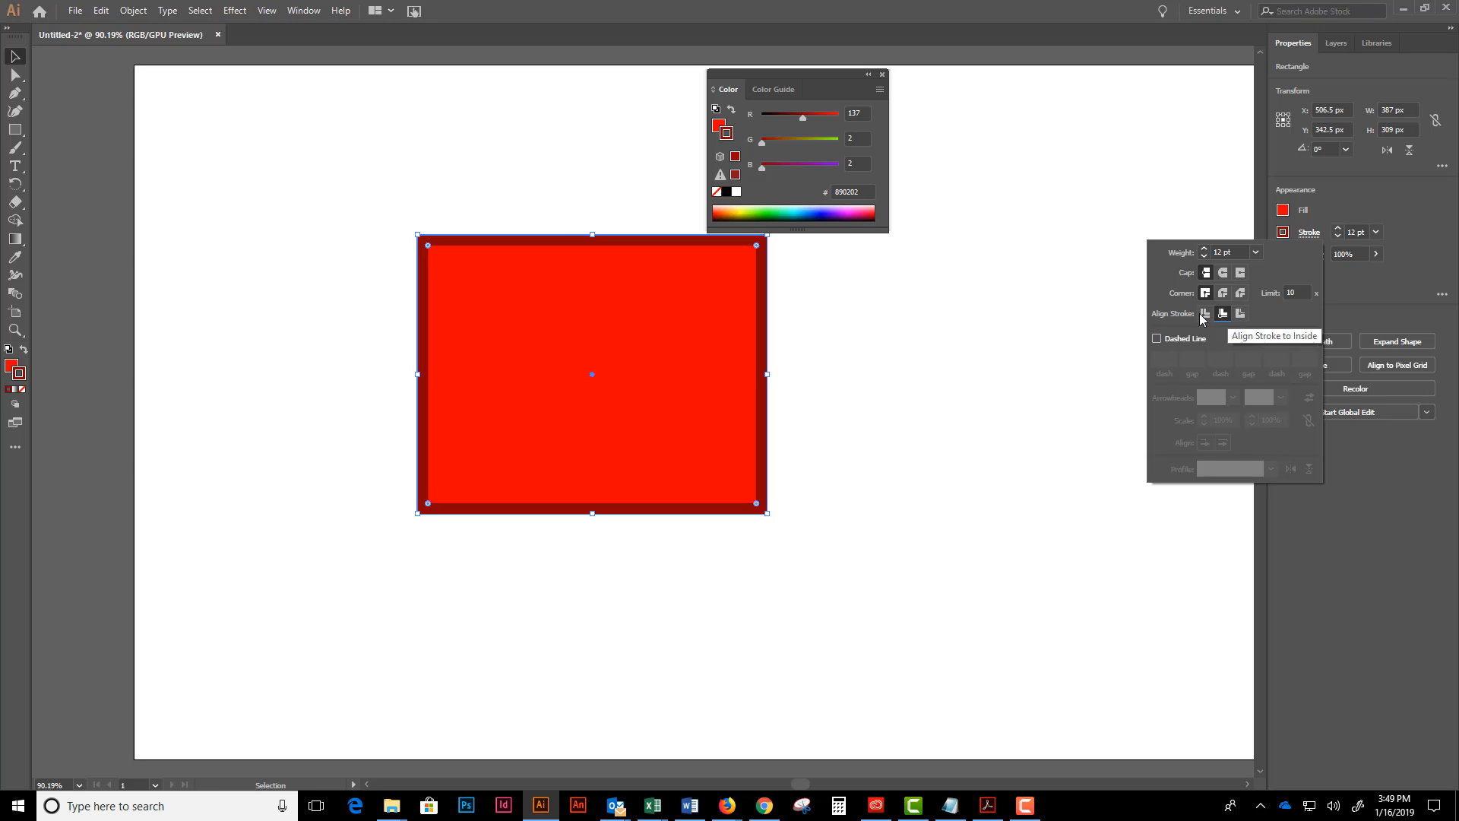
left_click(1205, 315)
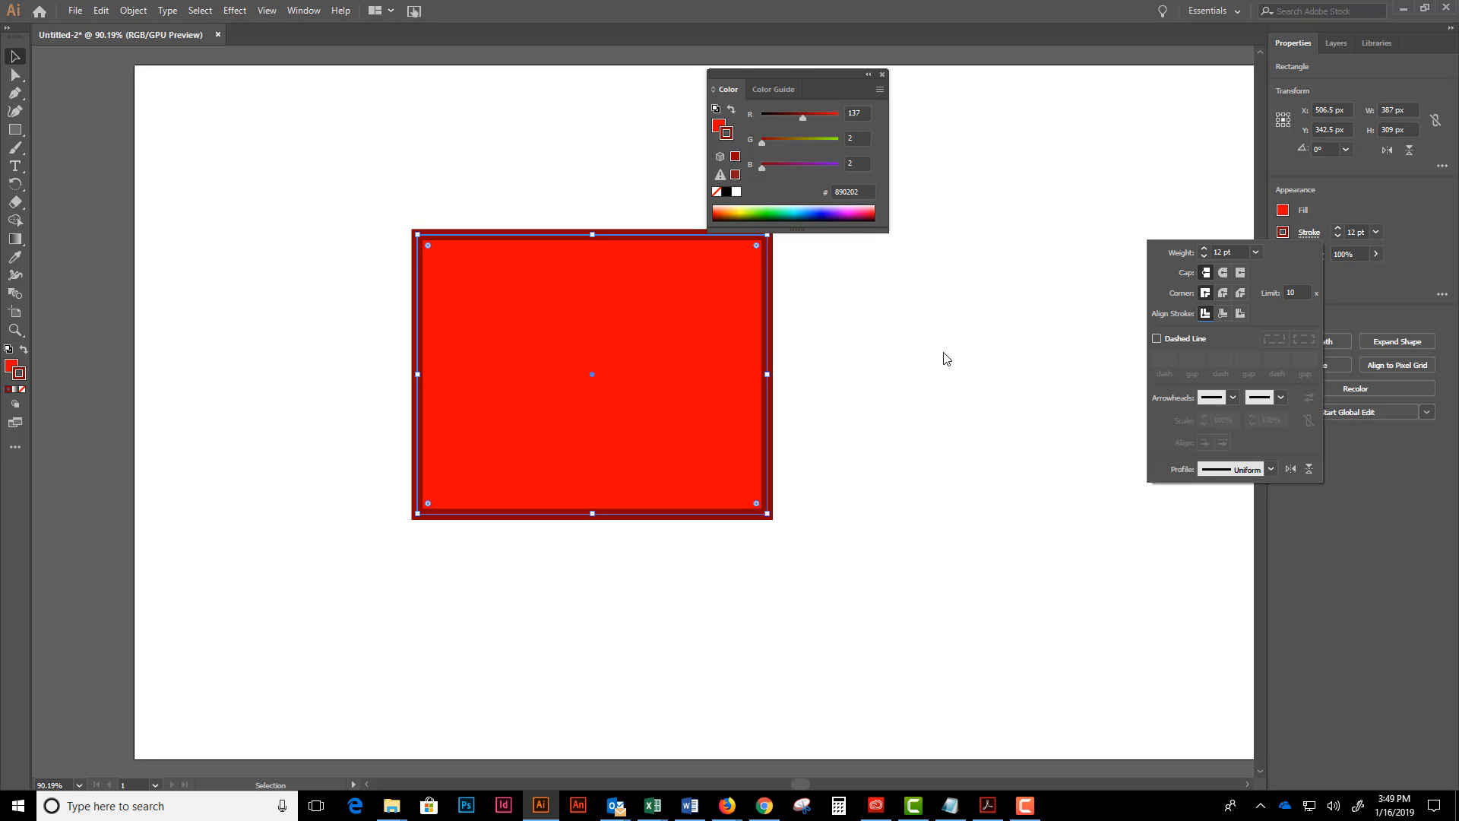
left_click(915, 348)
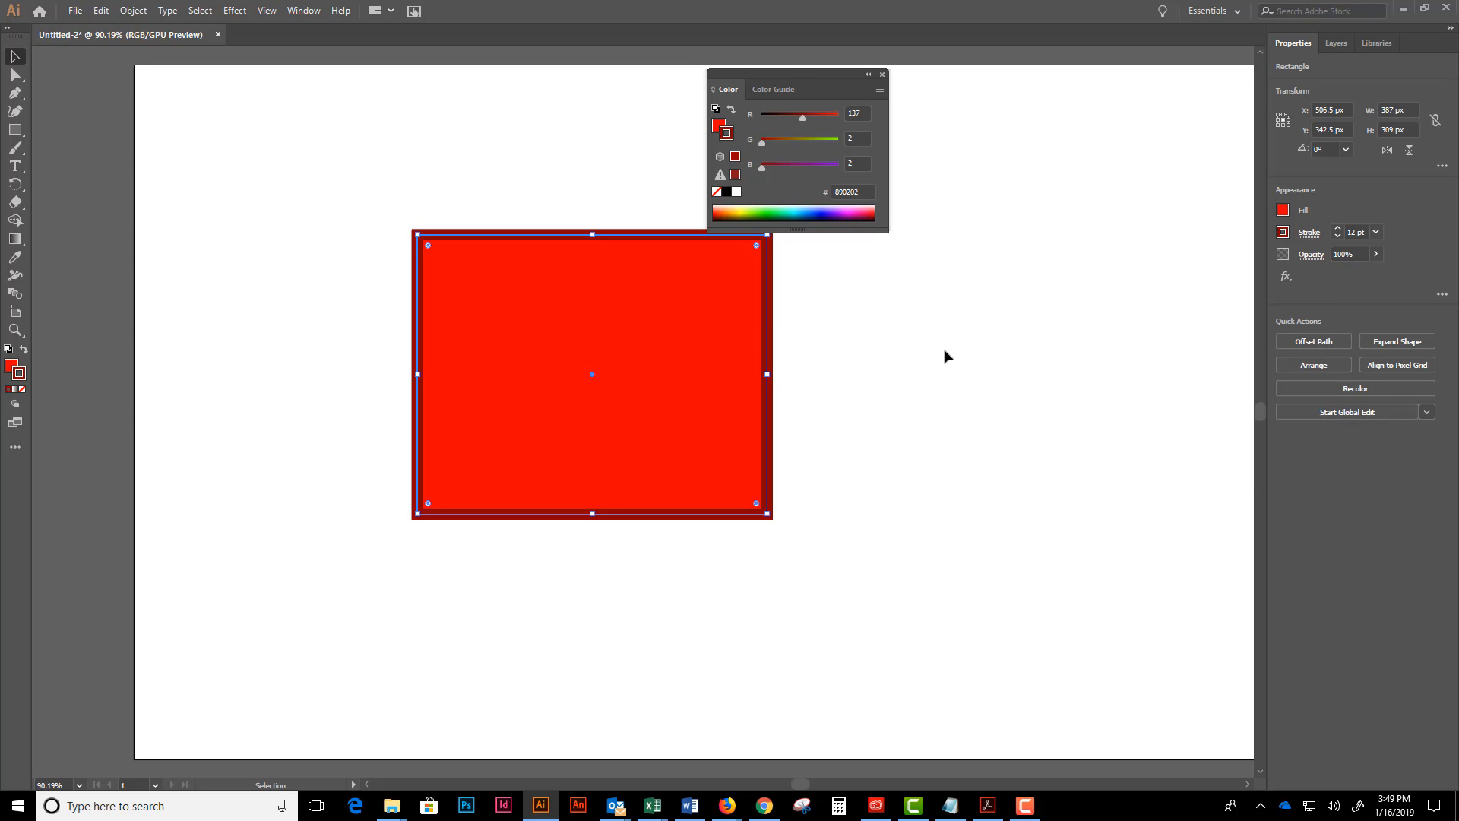
- Move the rectangle toward the artboard's upper-left corner and place a duplicate below and right of it, overlapping the original
left_click_drag(671, 349, 496, 269)
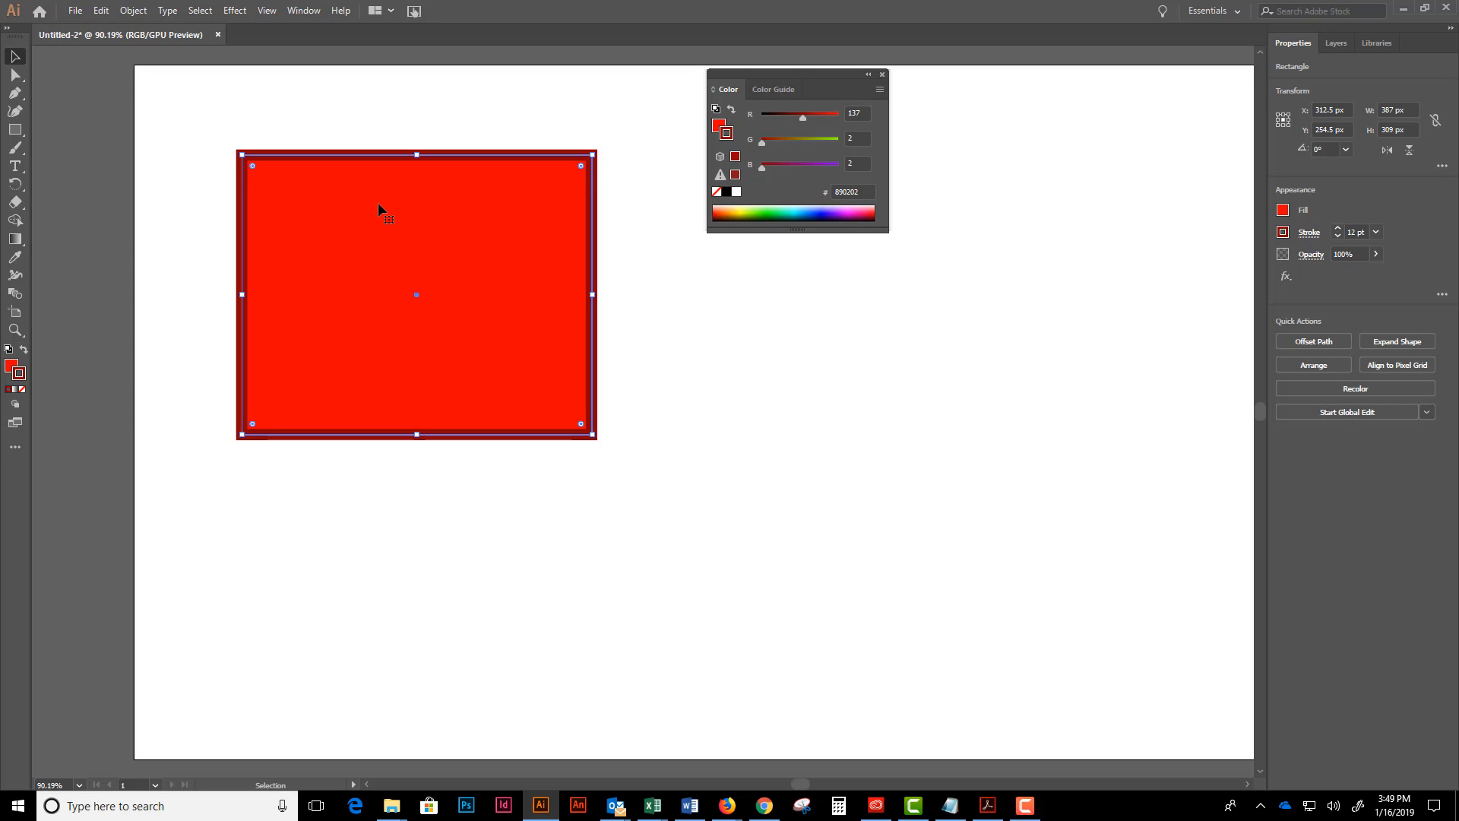
left_click_drag(379, 204, 589, 300)
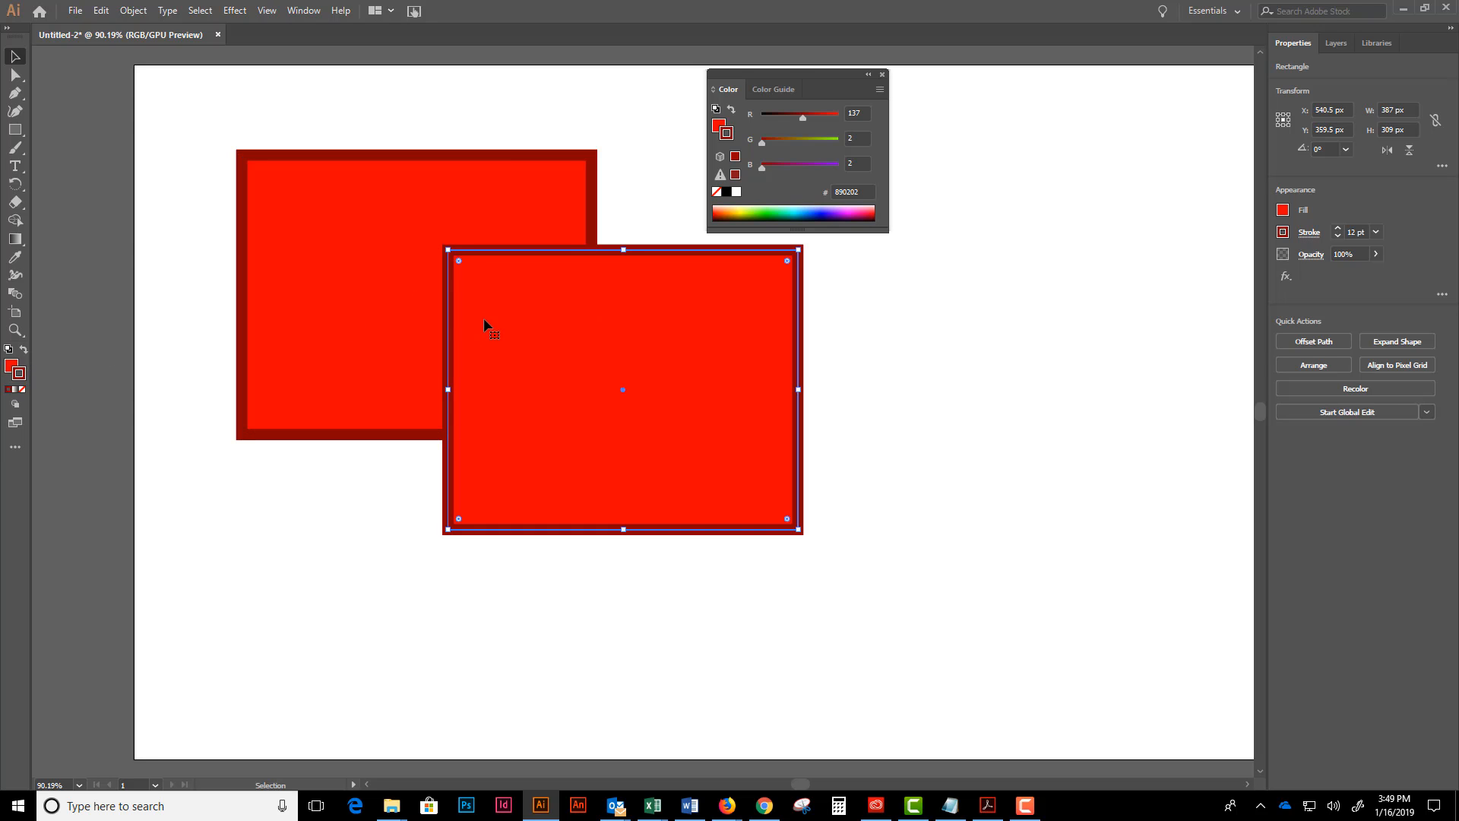
- Set the duplicate rectangle's fill colour to bright blue, hex 1C31F7
double_click(12, 365)
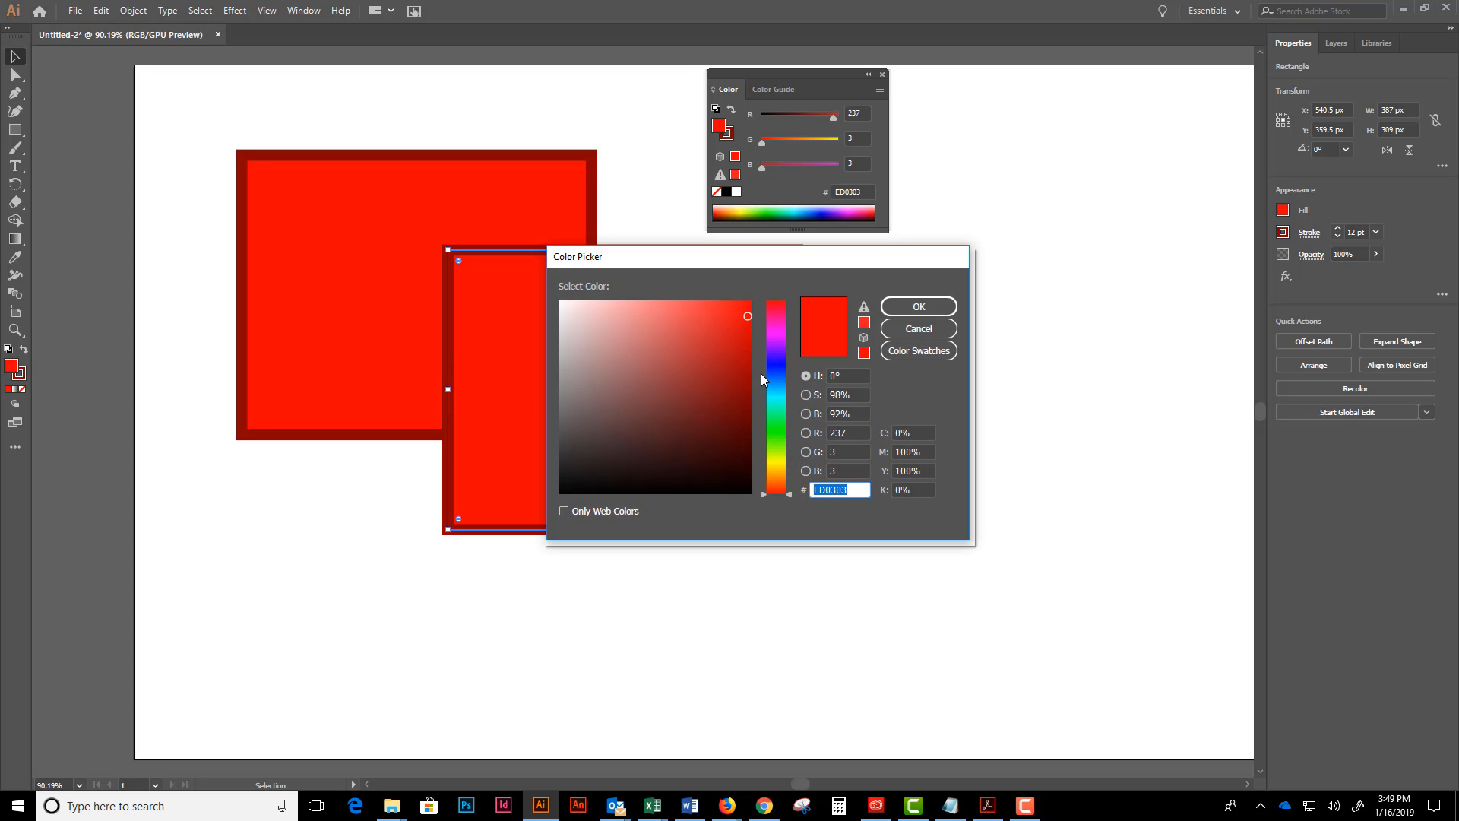
left_click(777, 368)
left_click(727, 314)
left_click(731, 308)
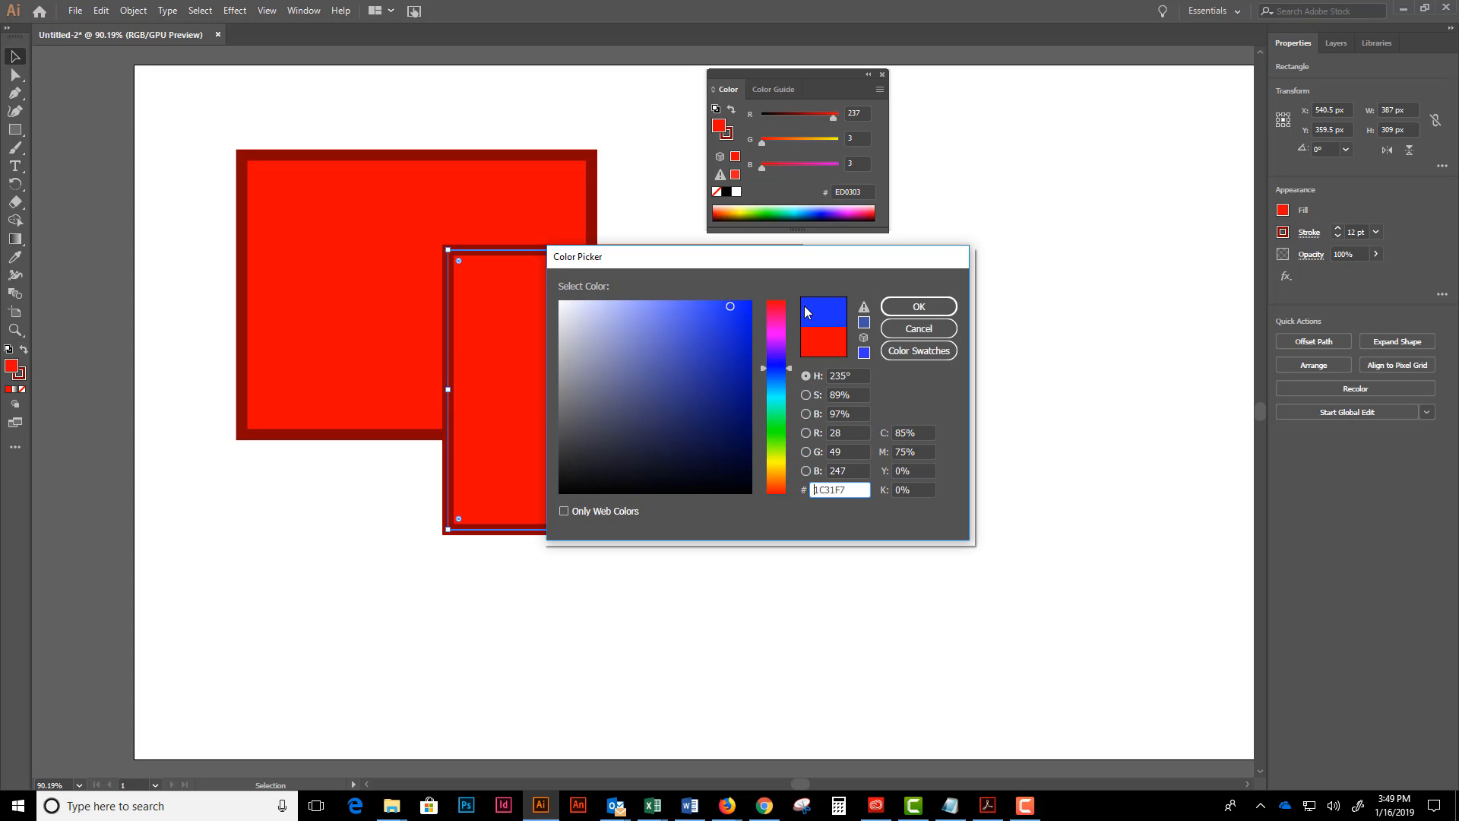
left_click(919, 306)
- Set the blue rectangle's stroke colour to very dark navy, hex 010138
double_click(19, 373)
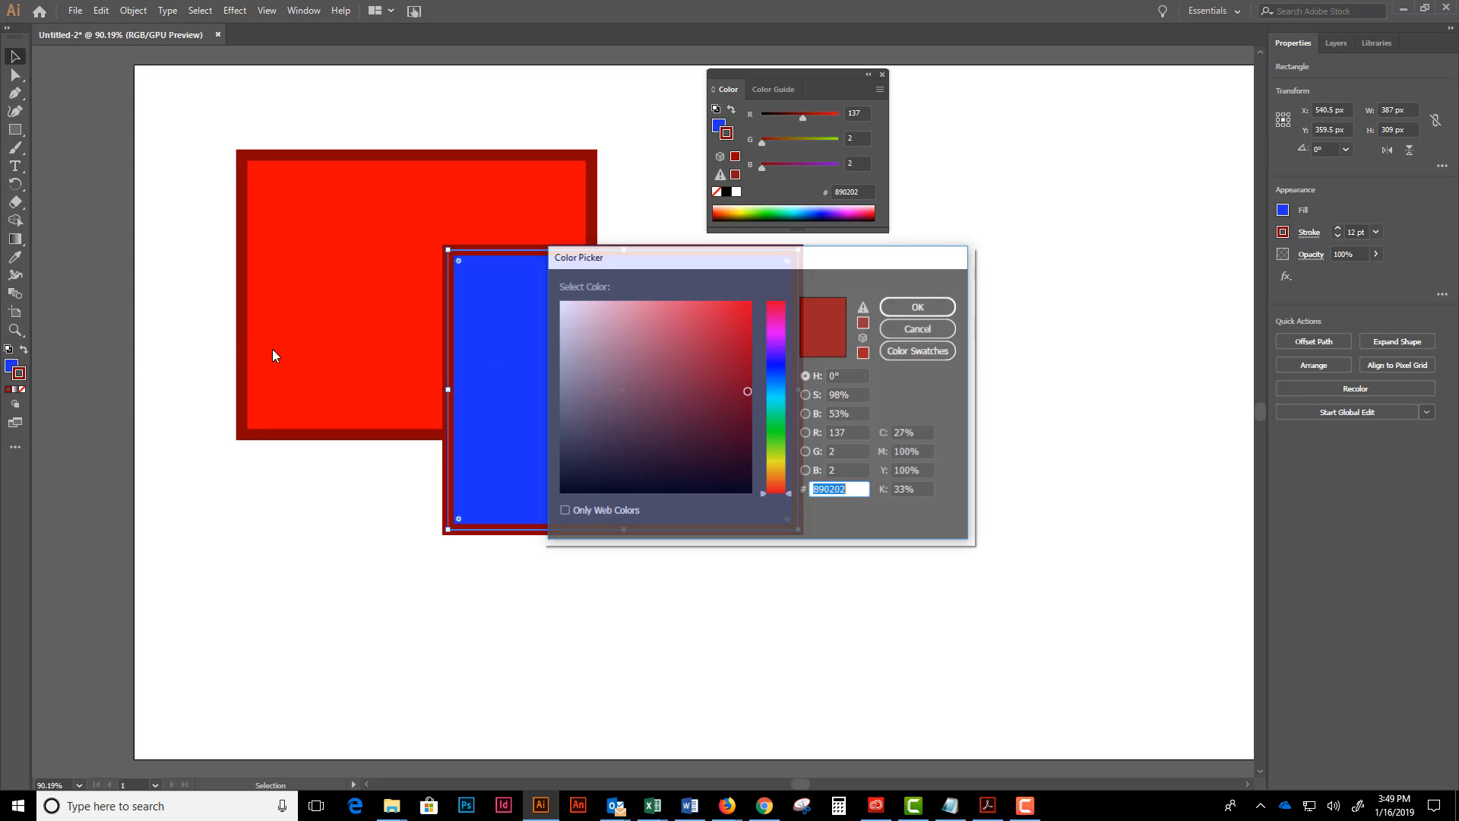
left_click(776, 383)
mouse_move(748, 392)
left_mouse_down()
mouse_move(736, 414)
mouse_move(750, 451)
left_mouse_up()
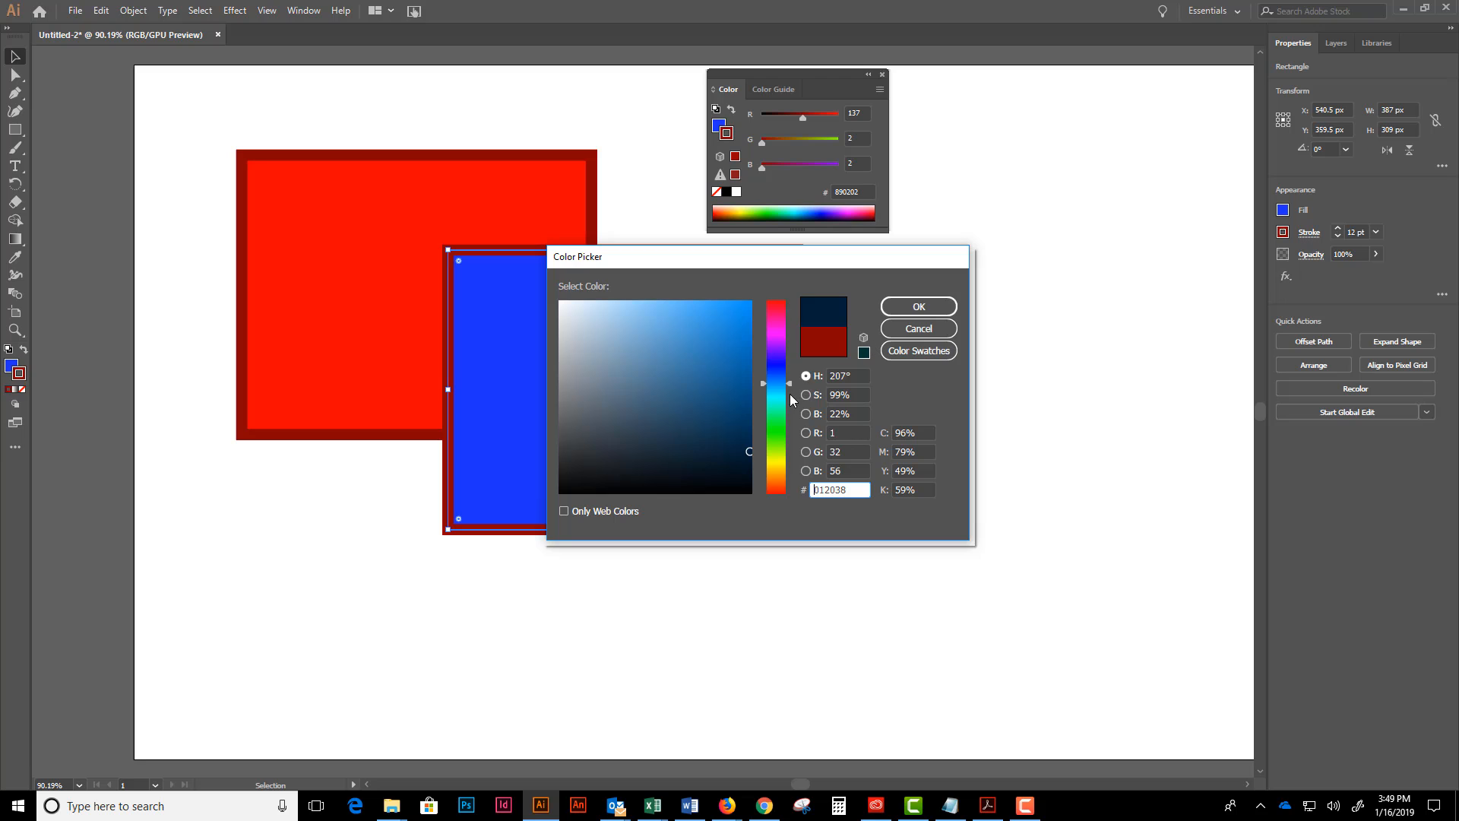
left_click_drag(789, 383, 788, 365)
left_click(919, 306)
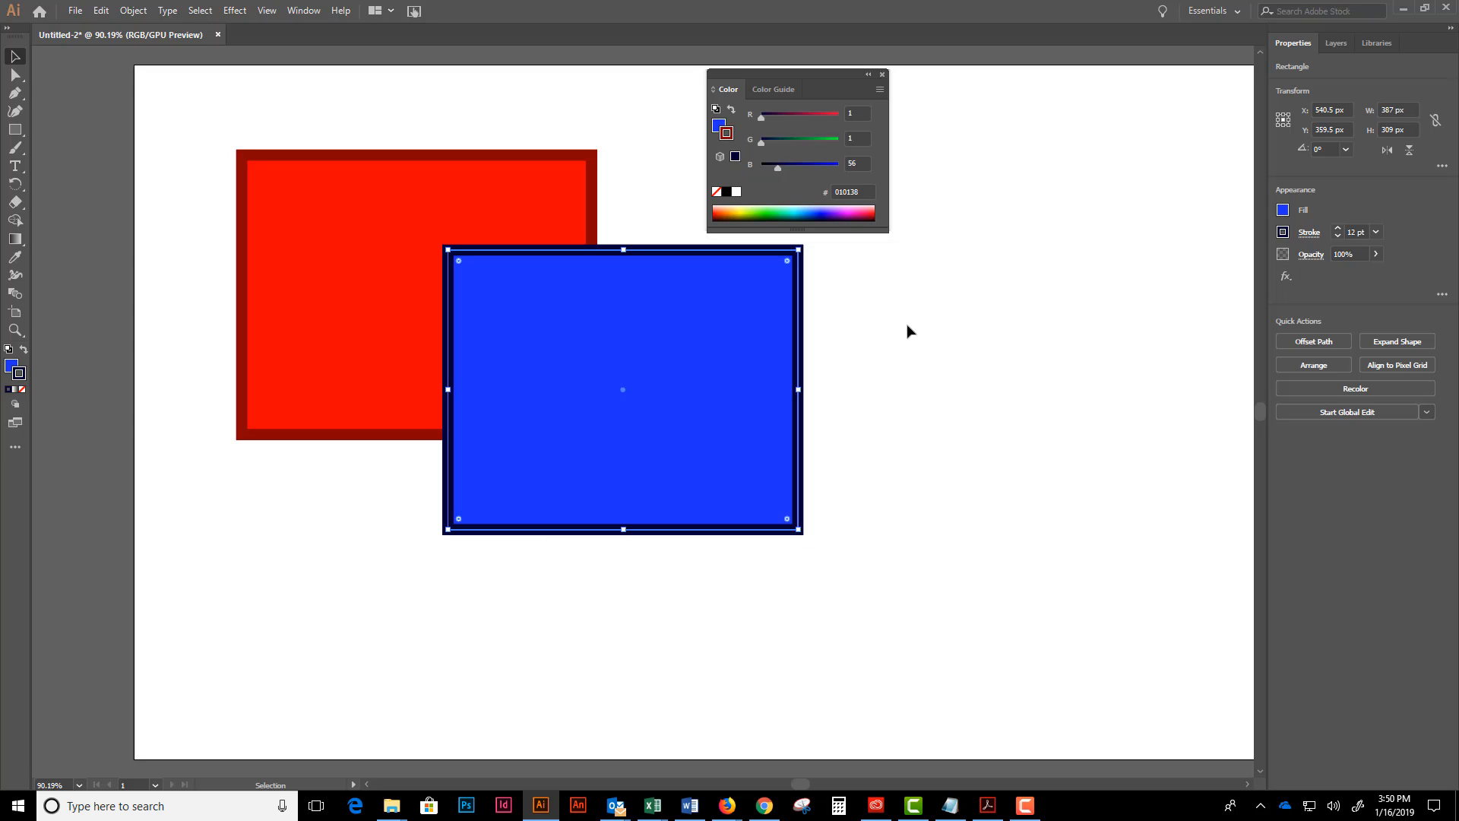
- Move the blue rectangle up and slightly left over the red one, and move the Color panel clear of the shapes
left_click(909, 331)
left_click_drag(557, 359, 541, 302)
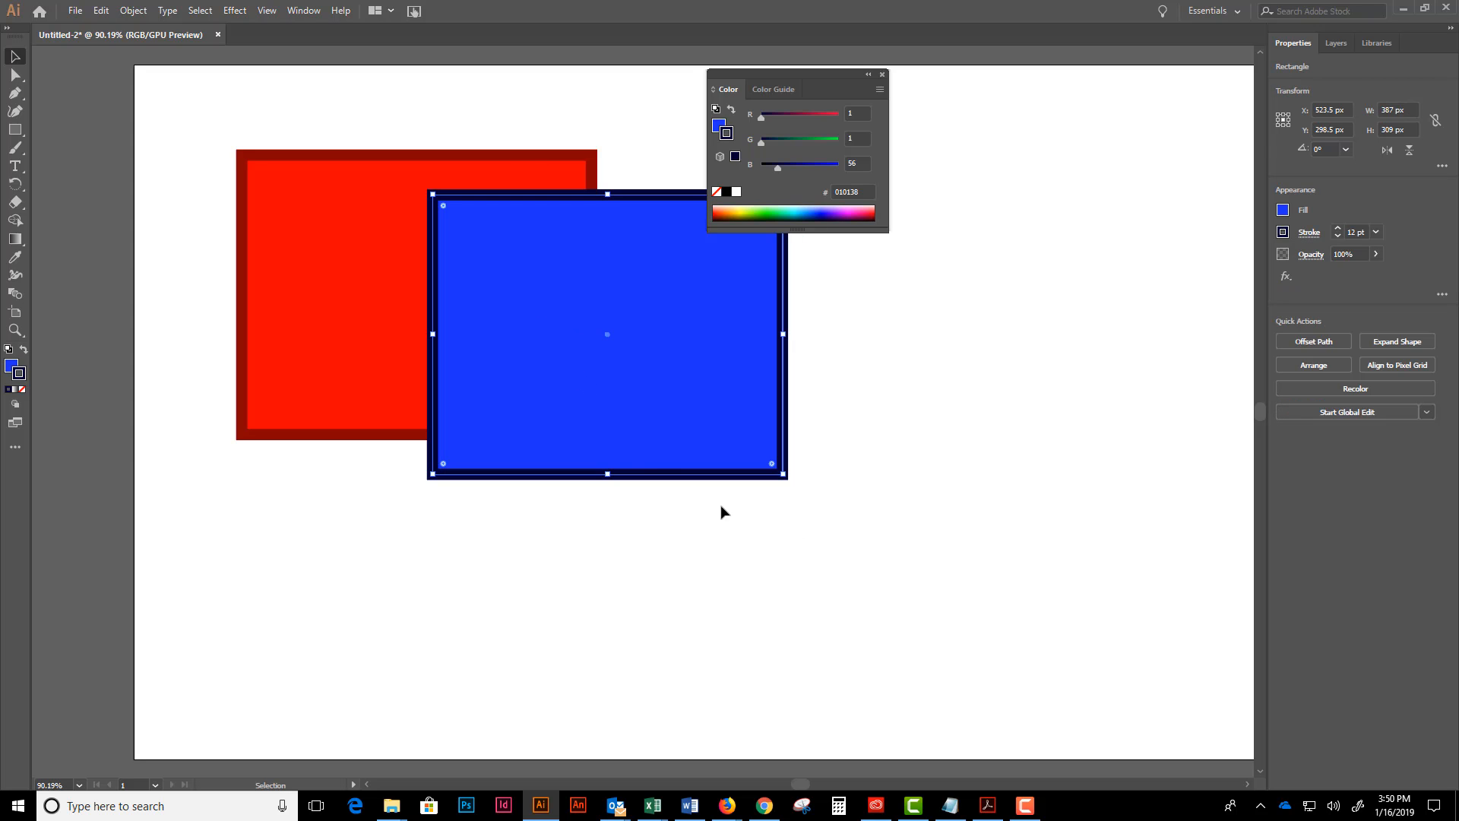
left_click_drag(796, 73, 960, 90)
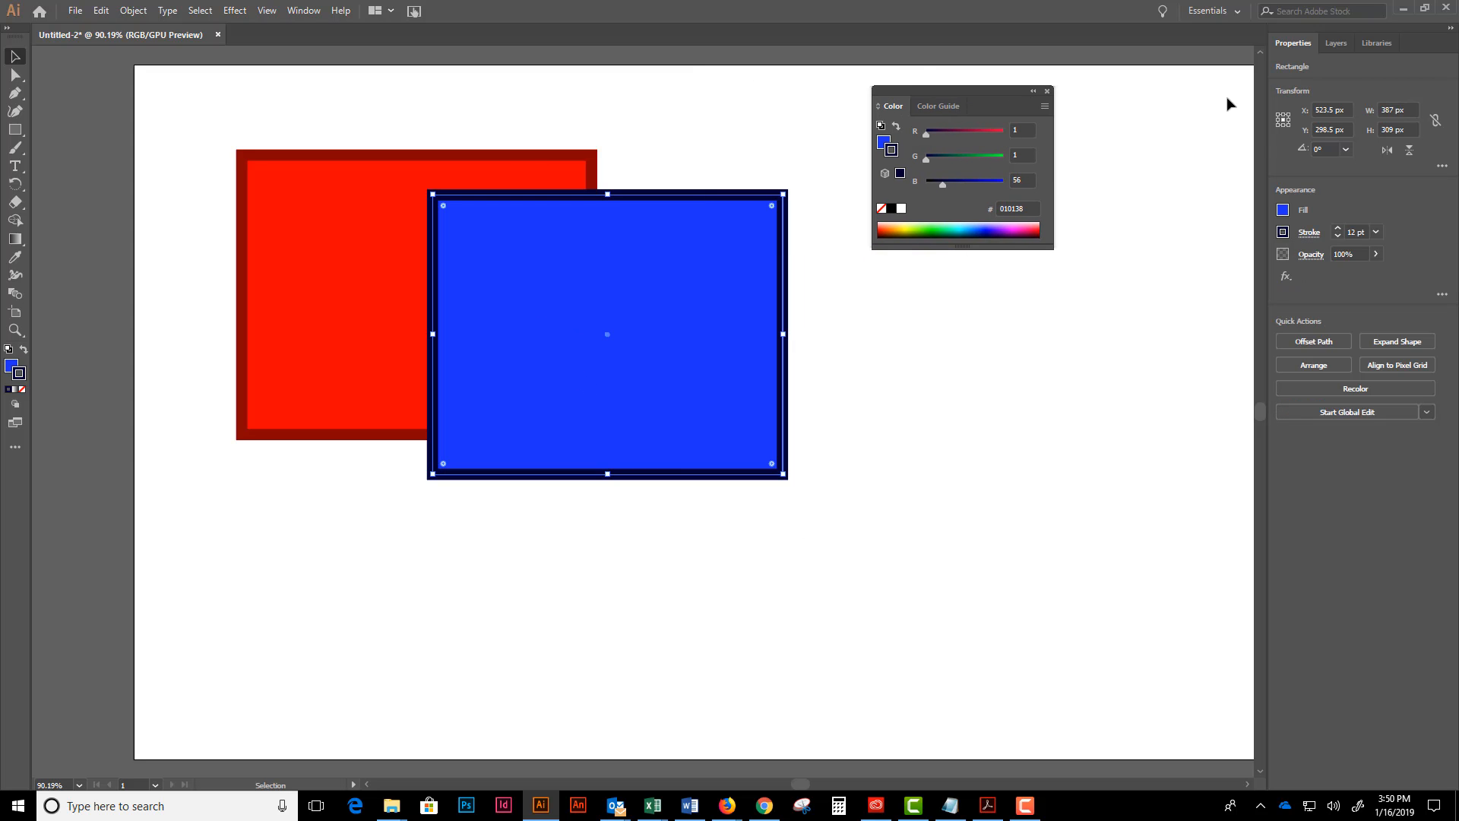
- List the objects inside Layer 1, and reposition the blue and red rectangles so that they still overlap
left_click(1337, 43)
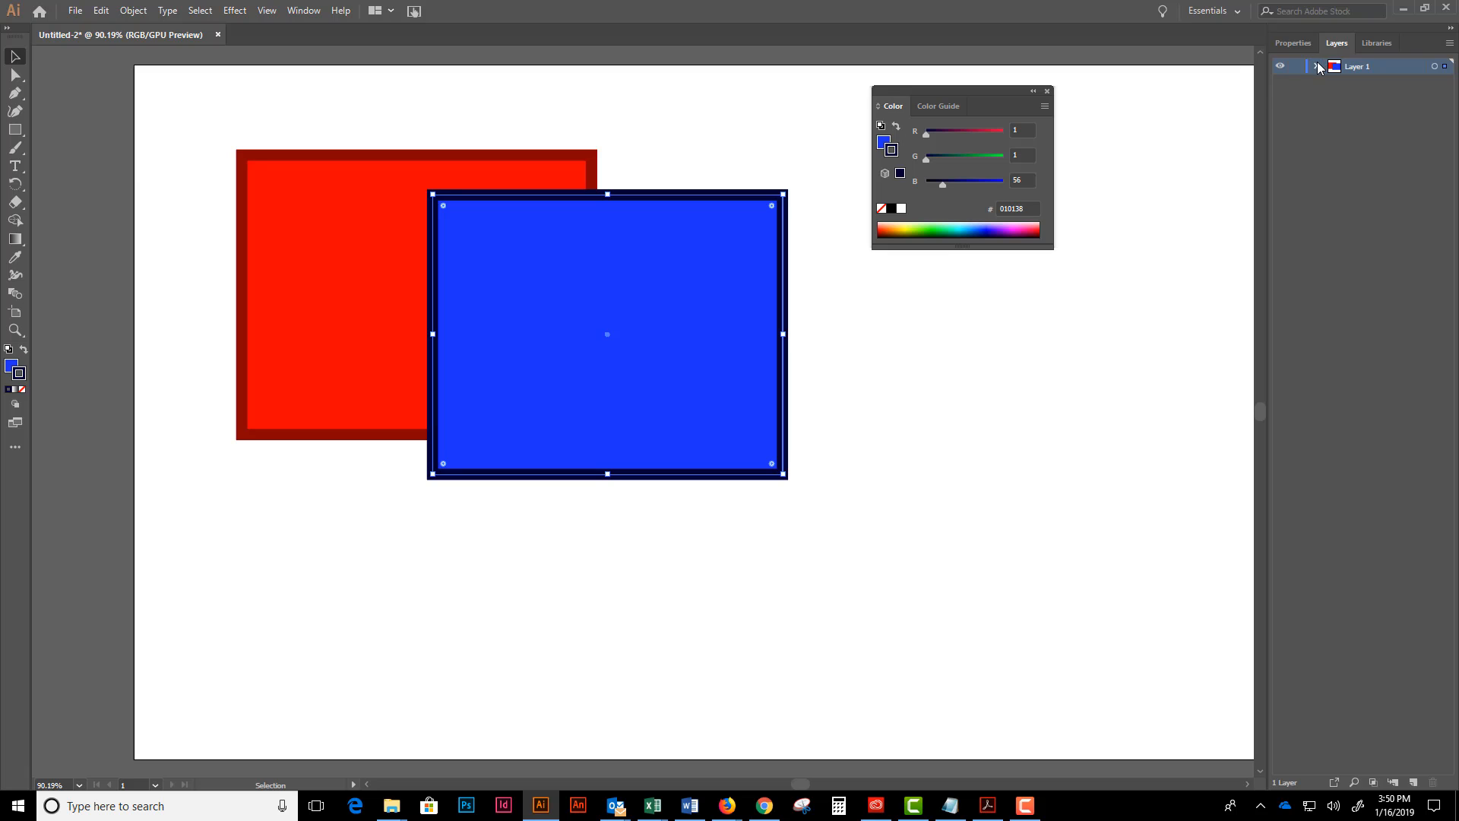
left_click(1316, 66)
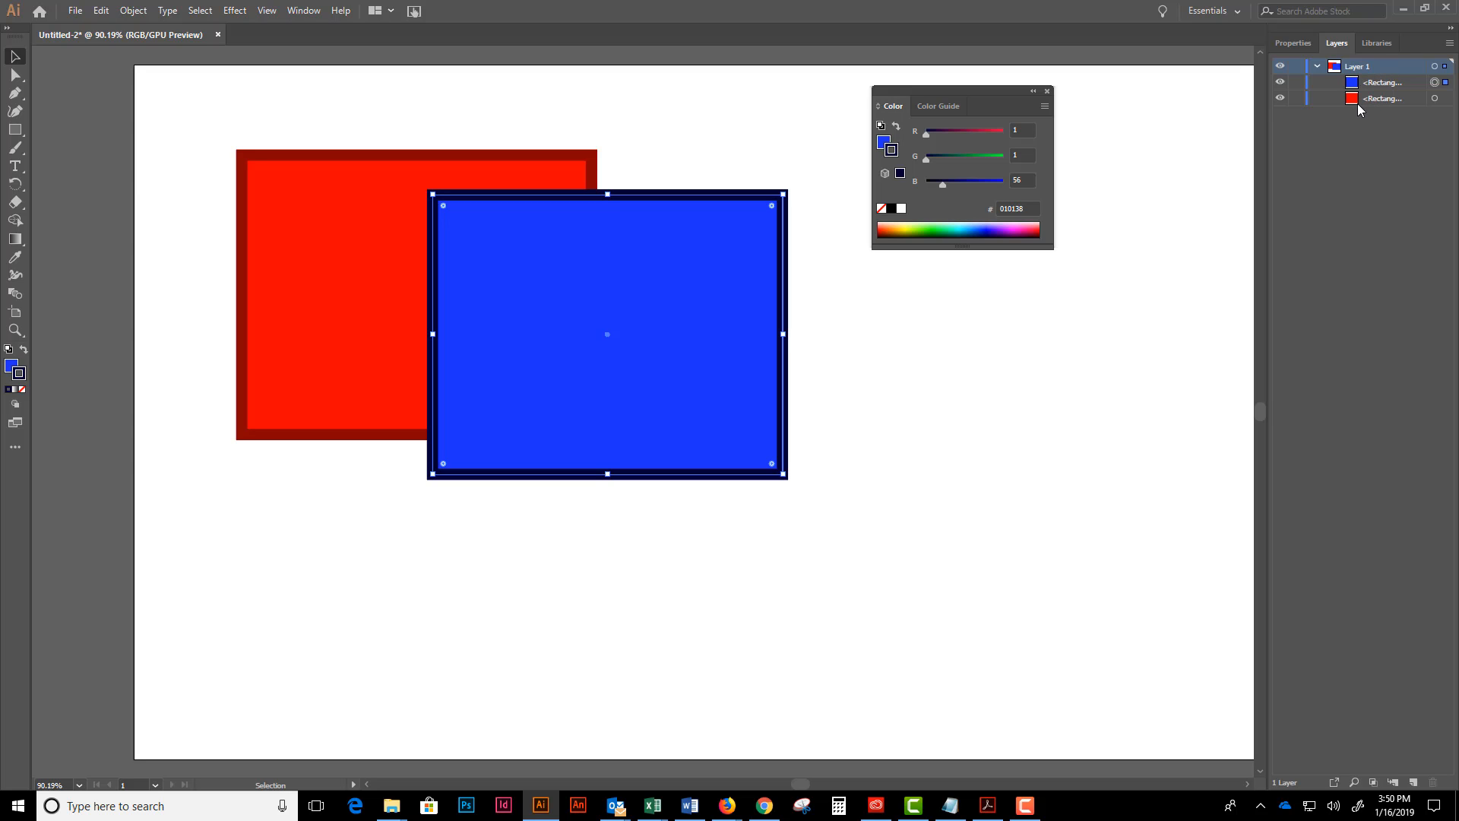
left_click_drag(584, 259, 562, 347)
left_click(435, 234)
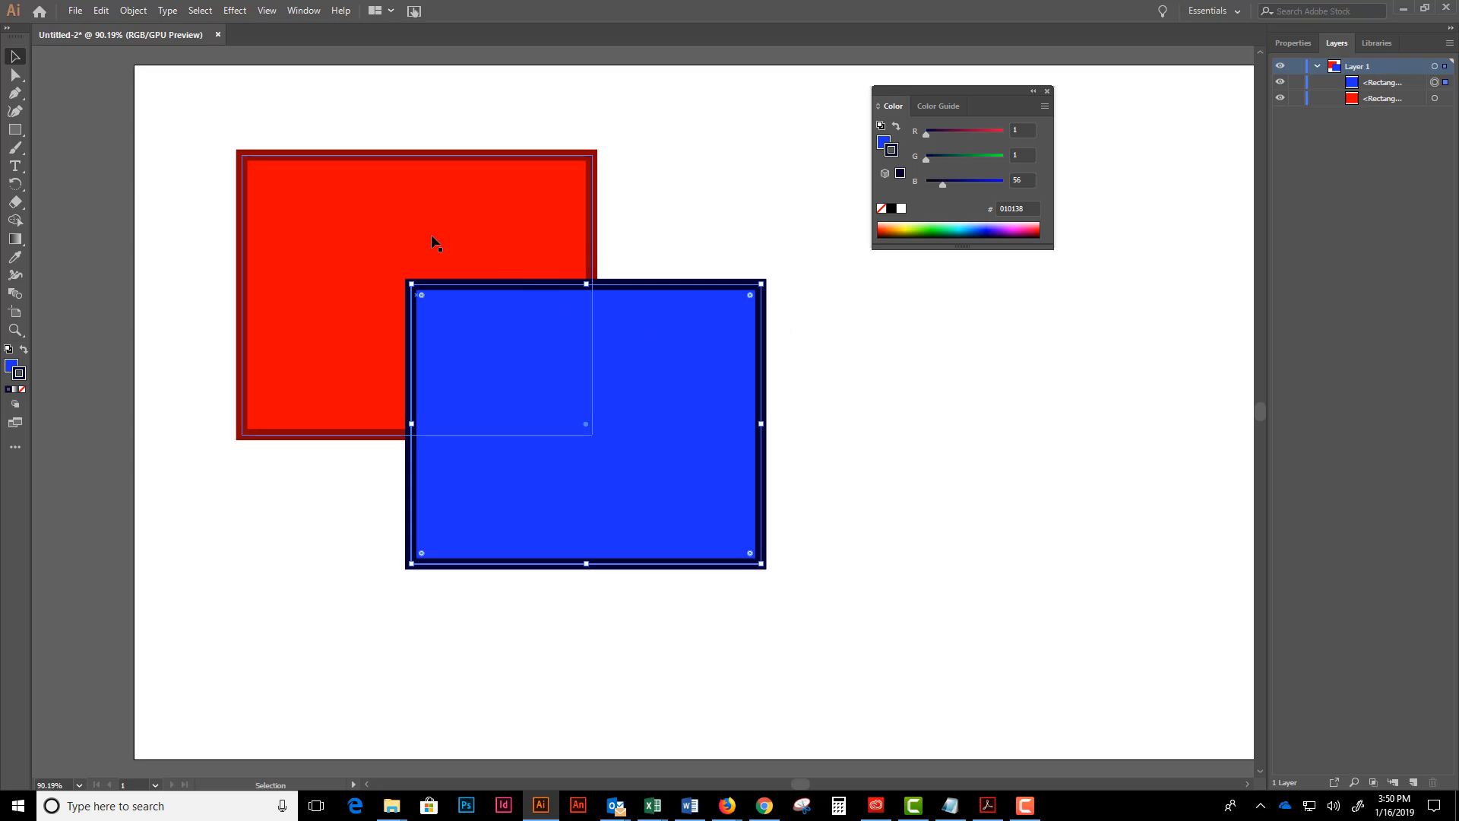
left_click_drag(435, 234, 495, 208)
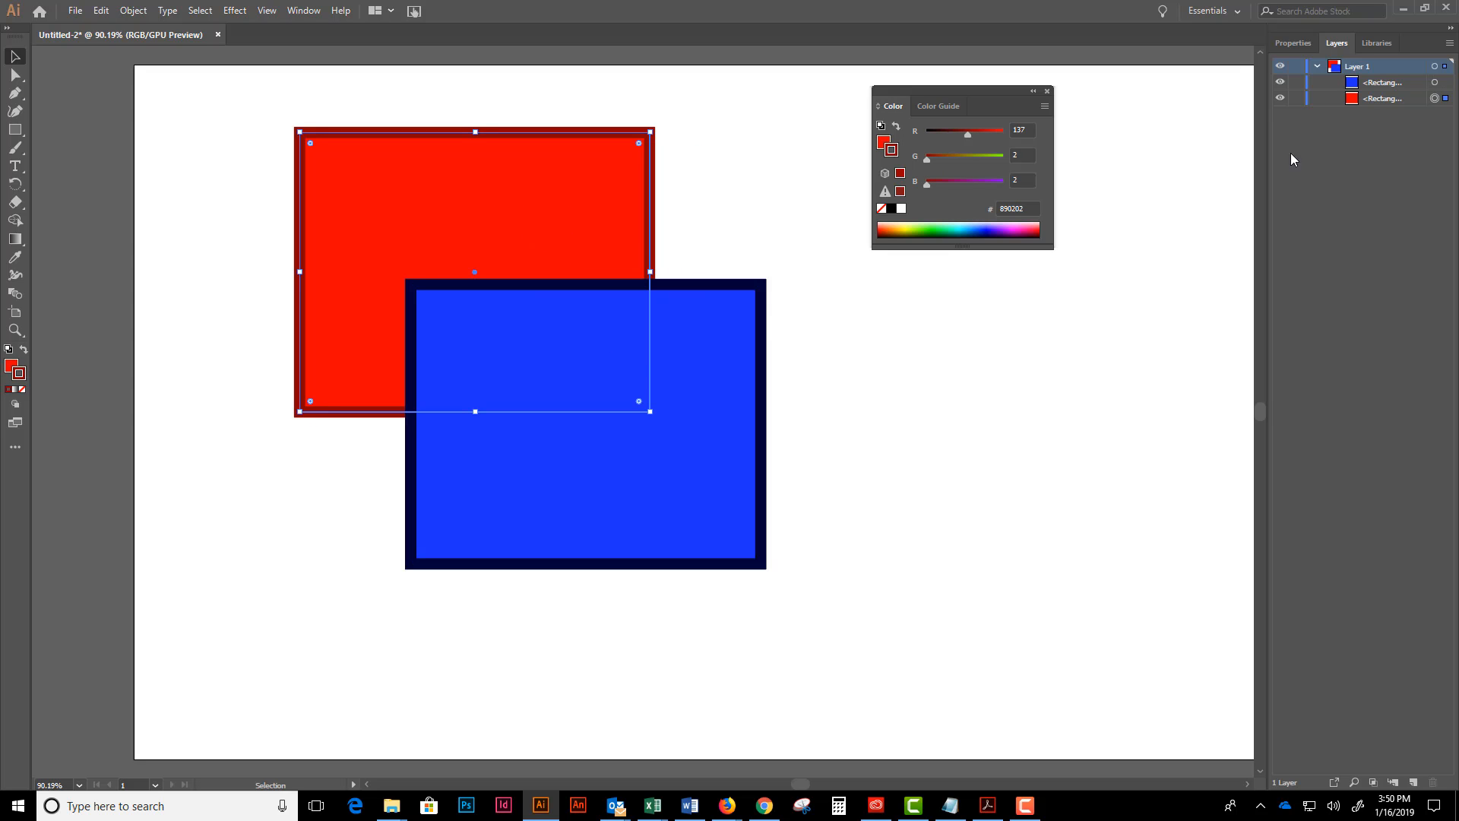
left_click_drag(699, 380, 682, 433)
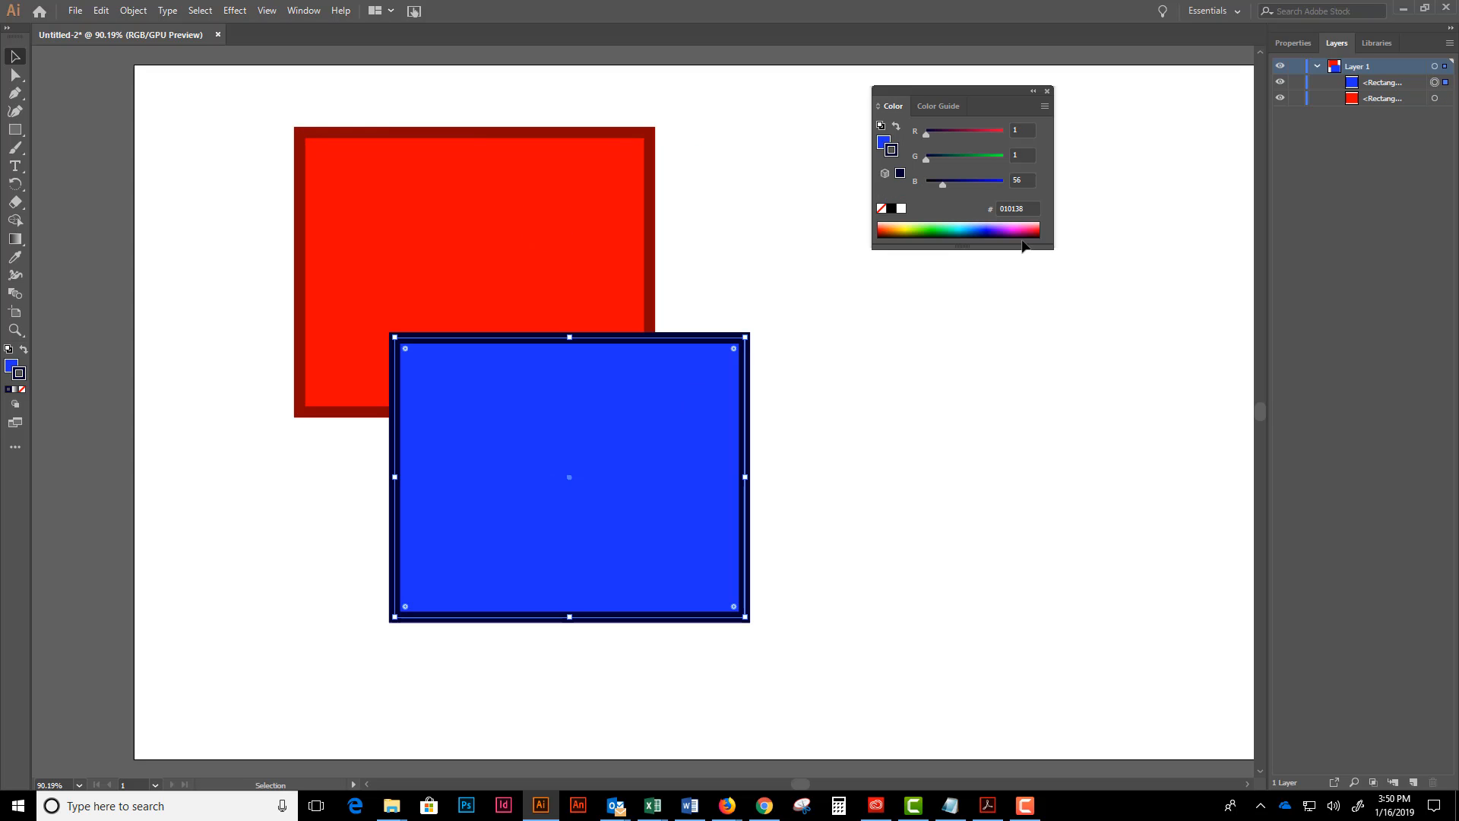
- Move the red rectangle above the blue one in Layer 1's stacking order
left_click(1372, 101)
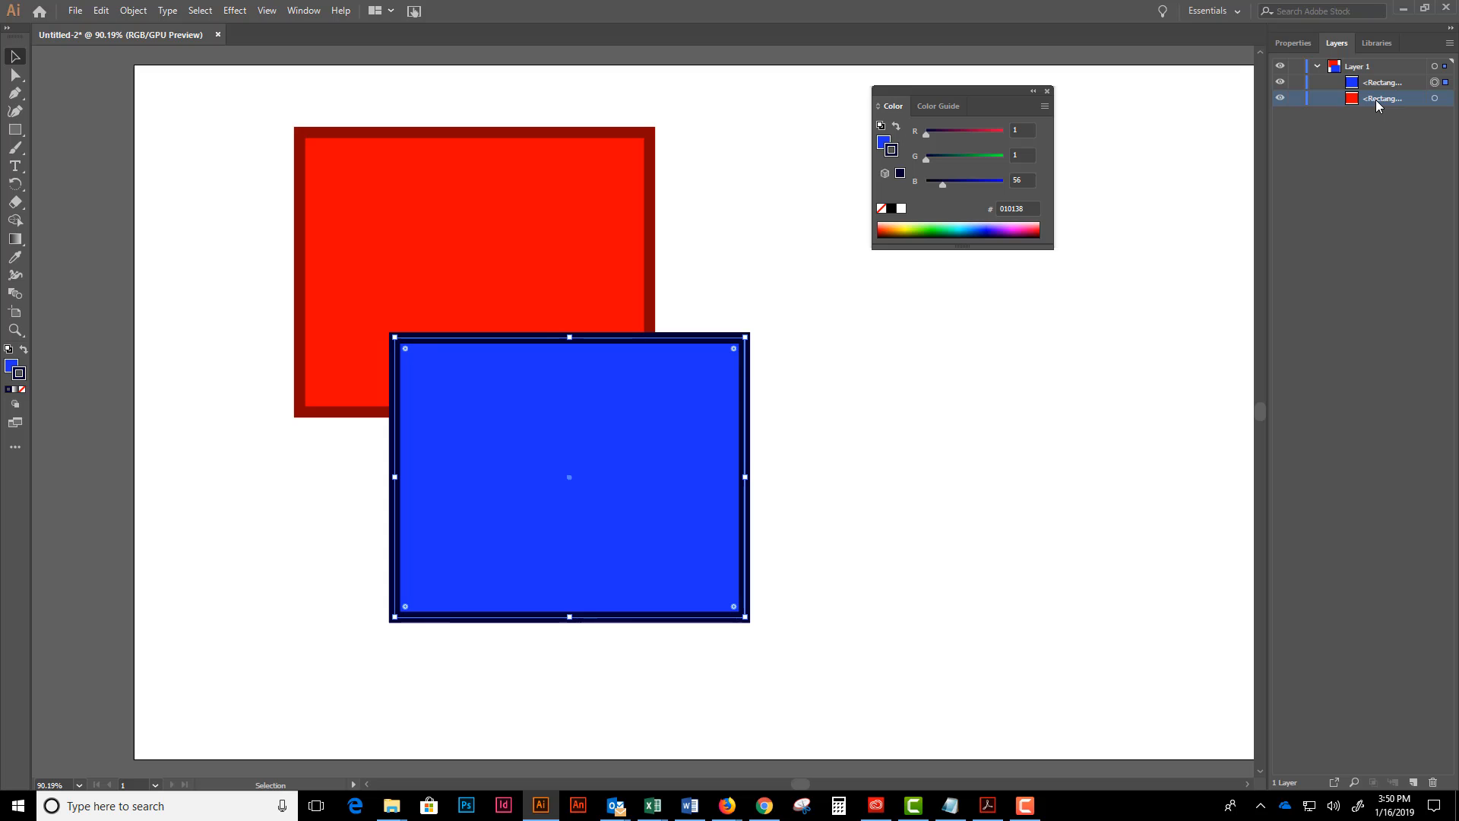
left_click_drag(1376, 99, 1375, 76)
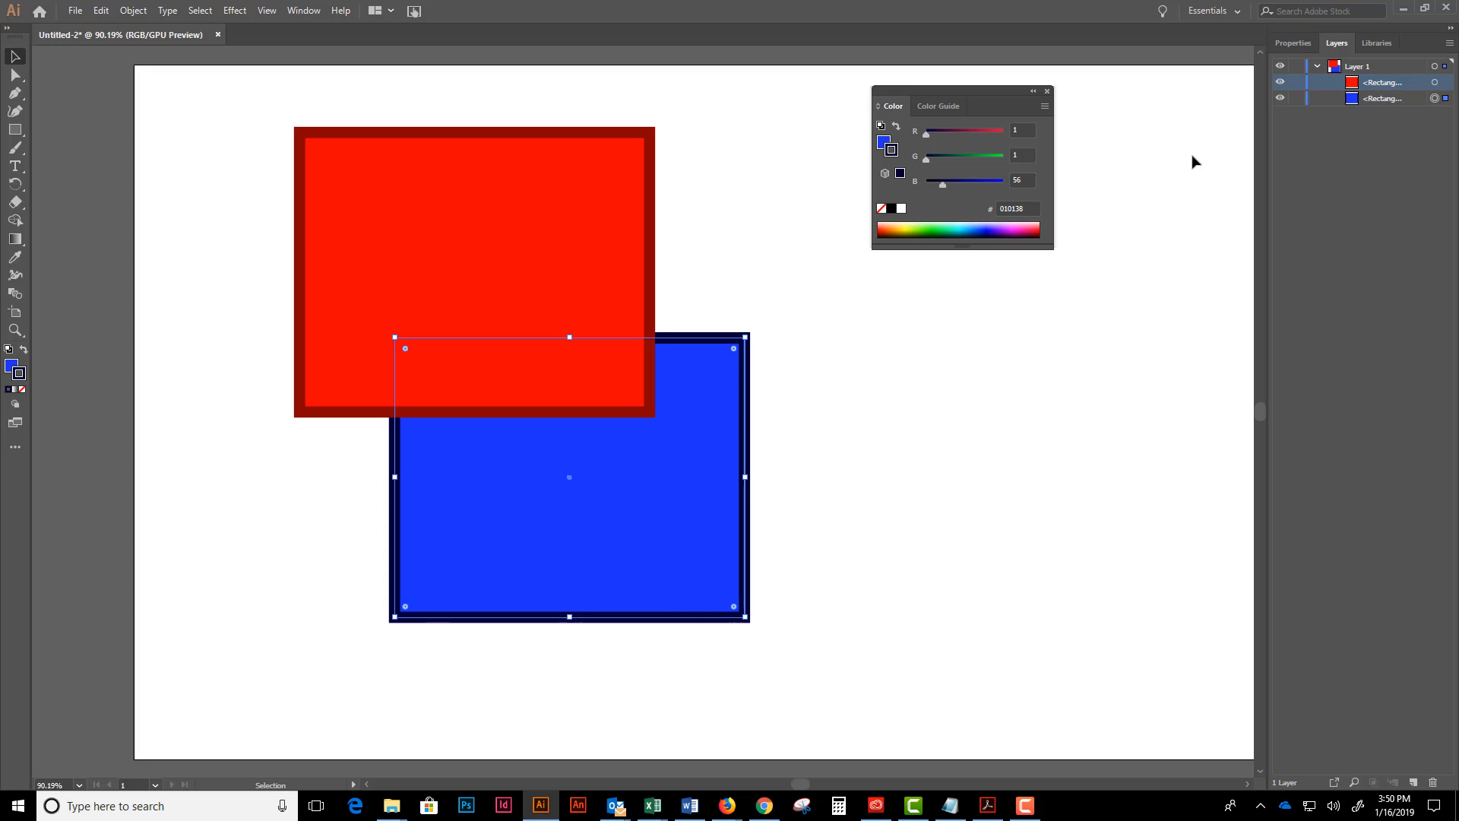
left_click(753, 368)
- Nudge the red rectangle right and send it backward behind the blue one, then move the blue rectangle up over it and deselect
left_click_drag(488, 247, 539, 256)
right_click(540, 257)
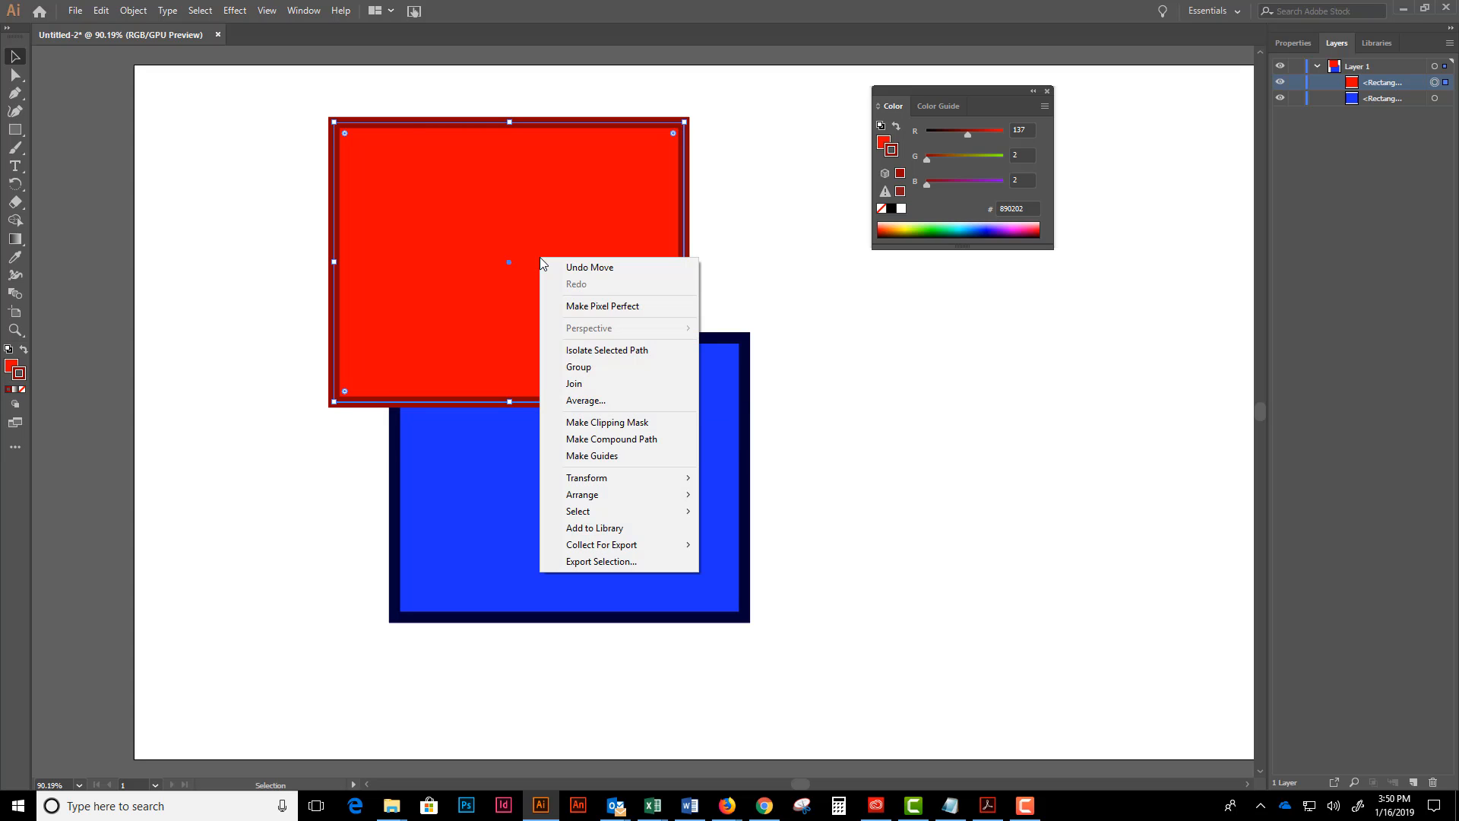
mouse_move(652, 497)
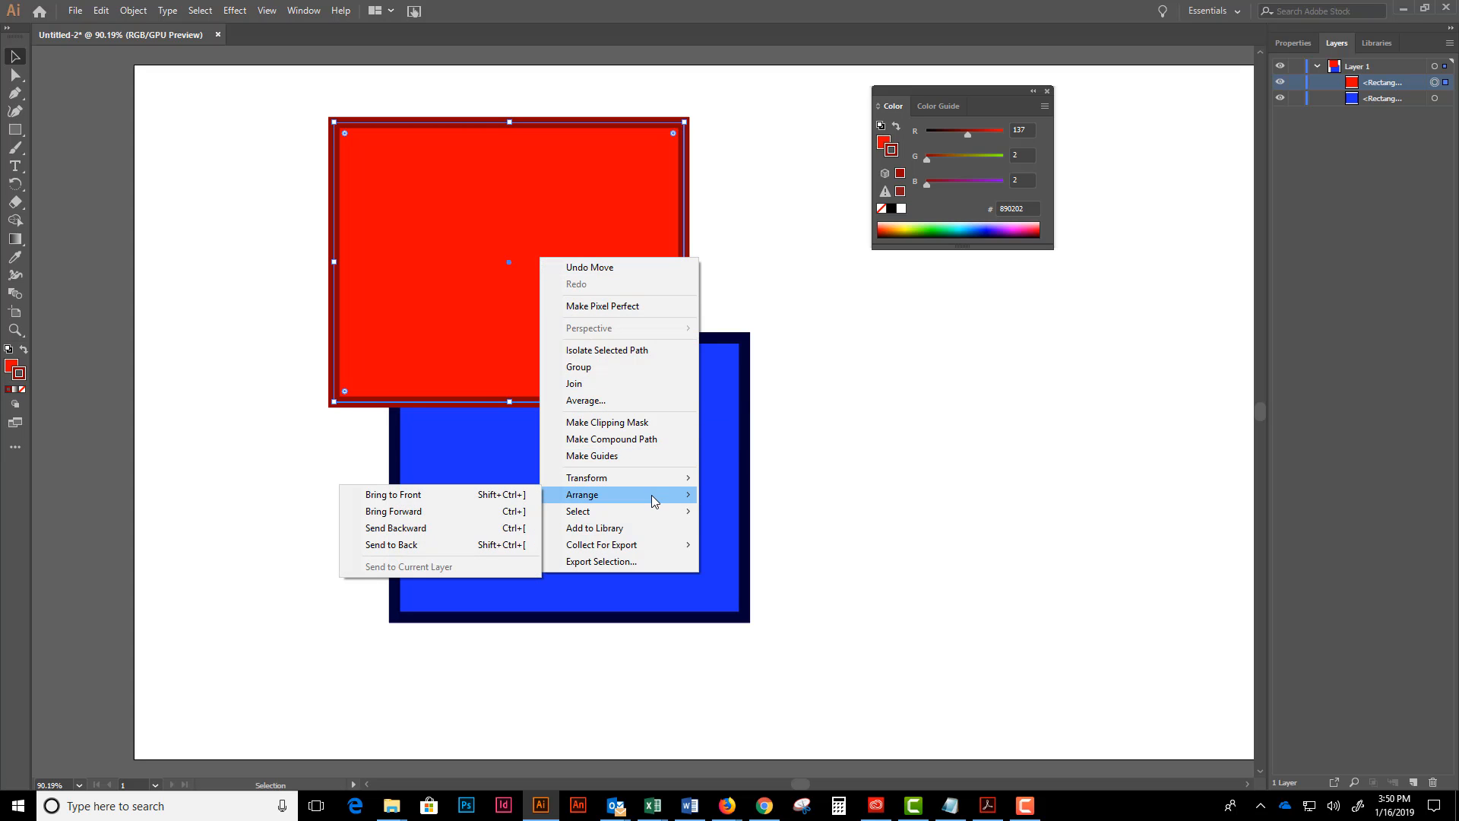
left_click(470, 535)
left_click_drag(588, 469, 607, 347)
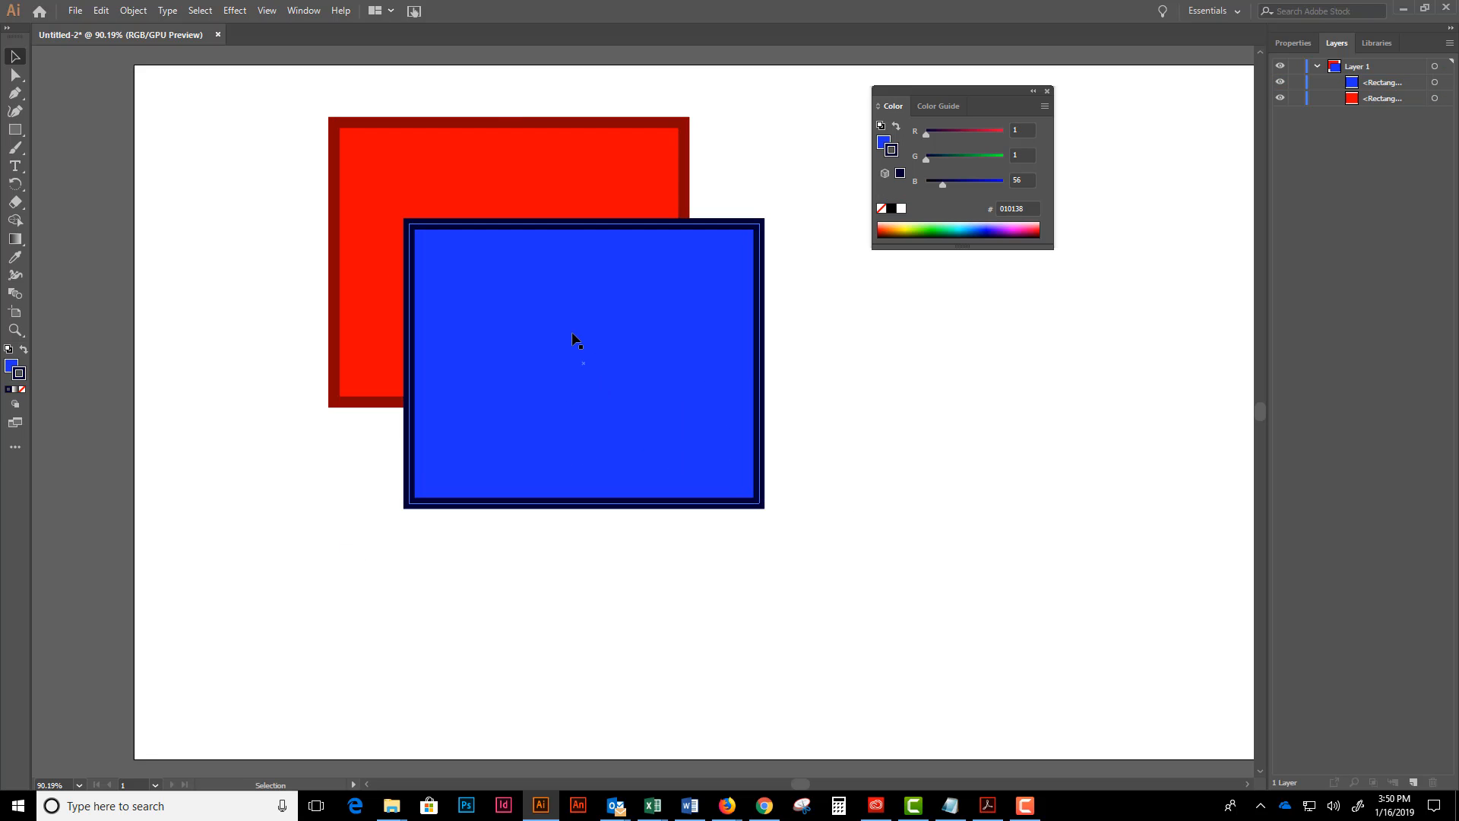
left_click(274, 252)
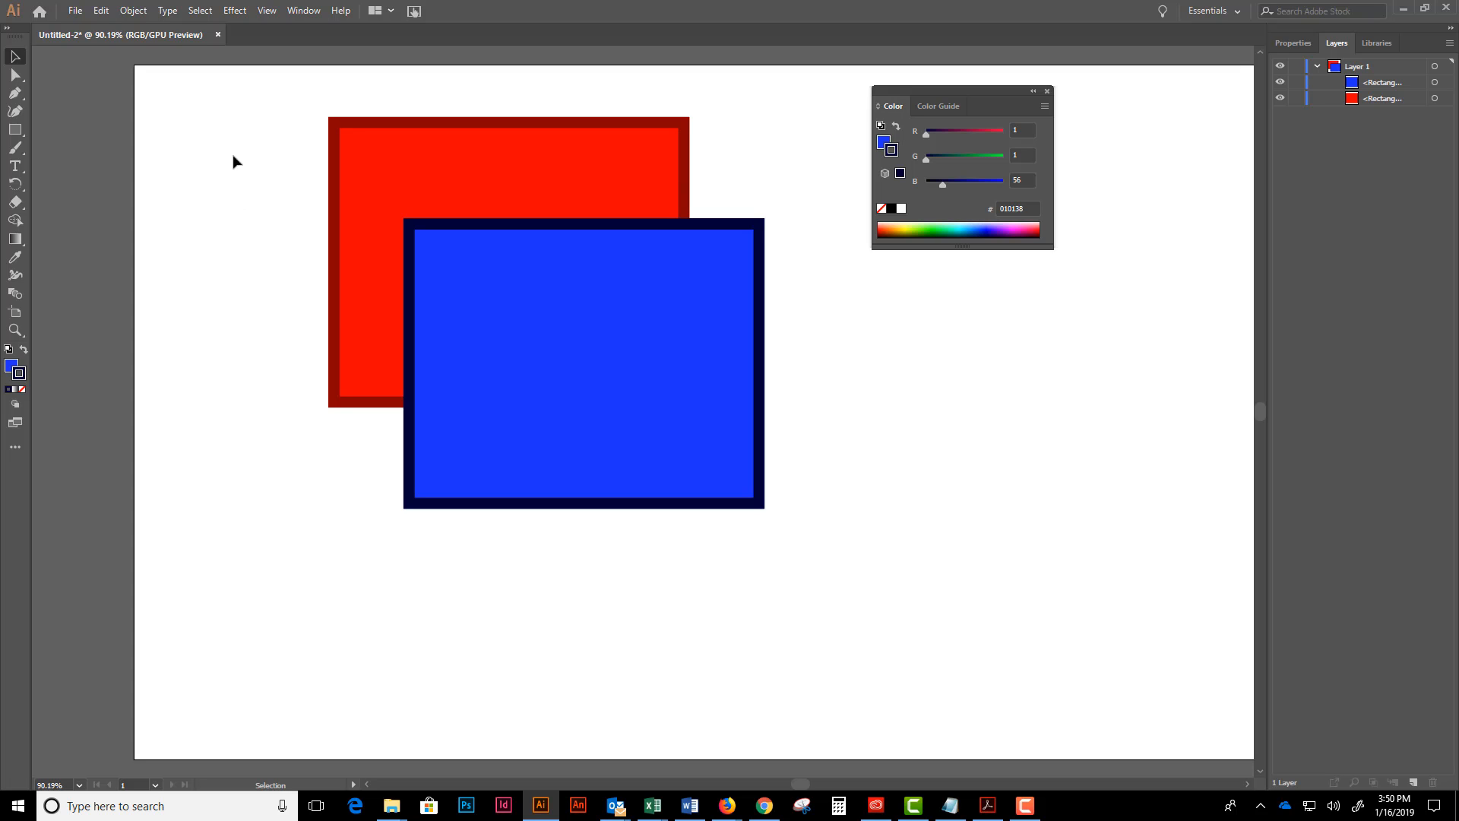
- Group the red and blue rectangles, and move the group slightly down and to the right
left_click_drag(233, 155, 857, 488)
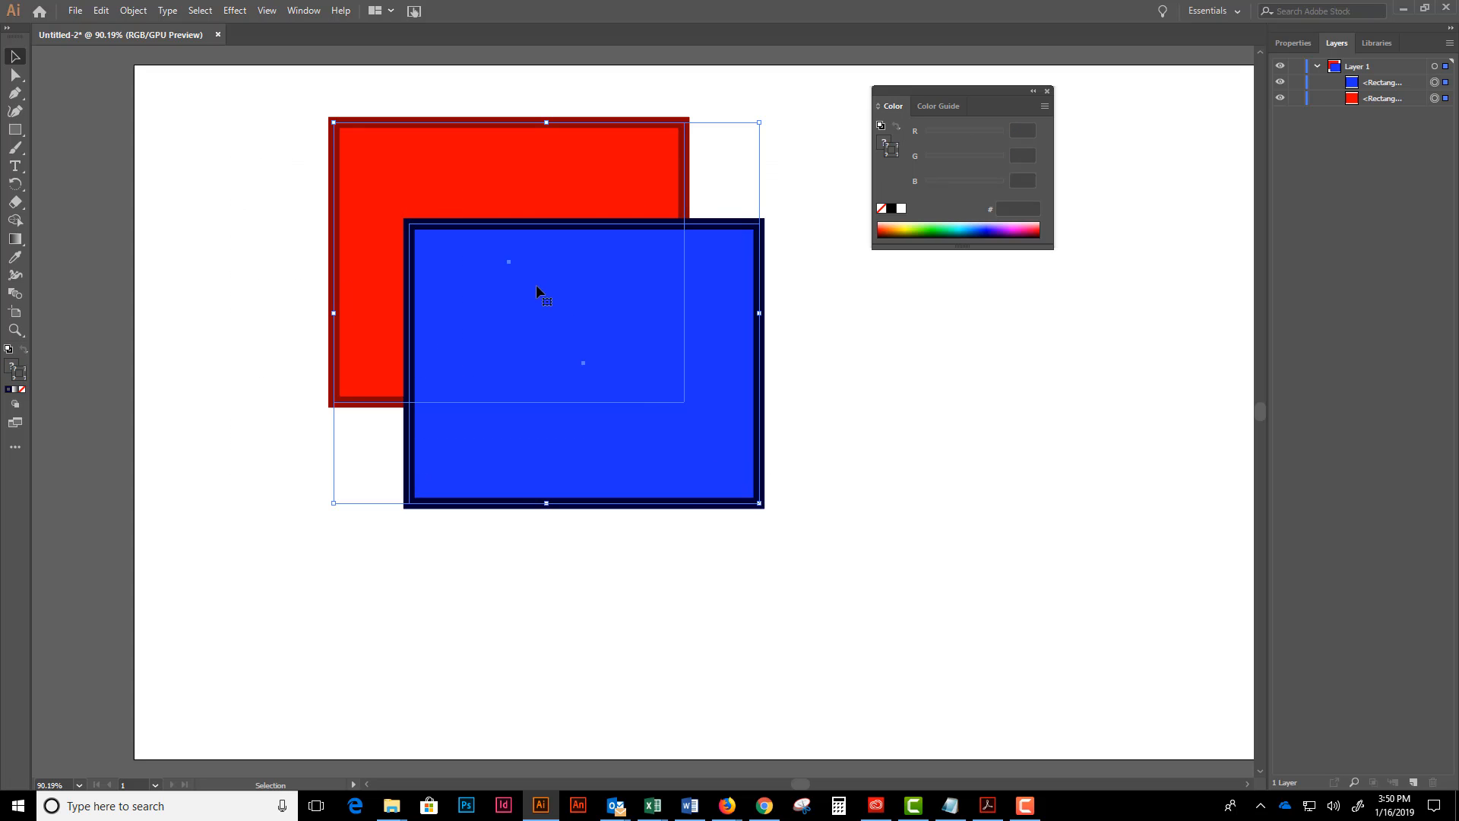
right_click(536, 285)
left_click(585, 376)
left_click(925, 358)
left_click(451, 326)
left_click_drag(463, 324, 503, 335)
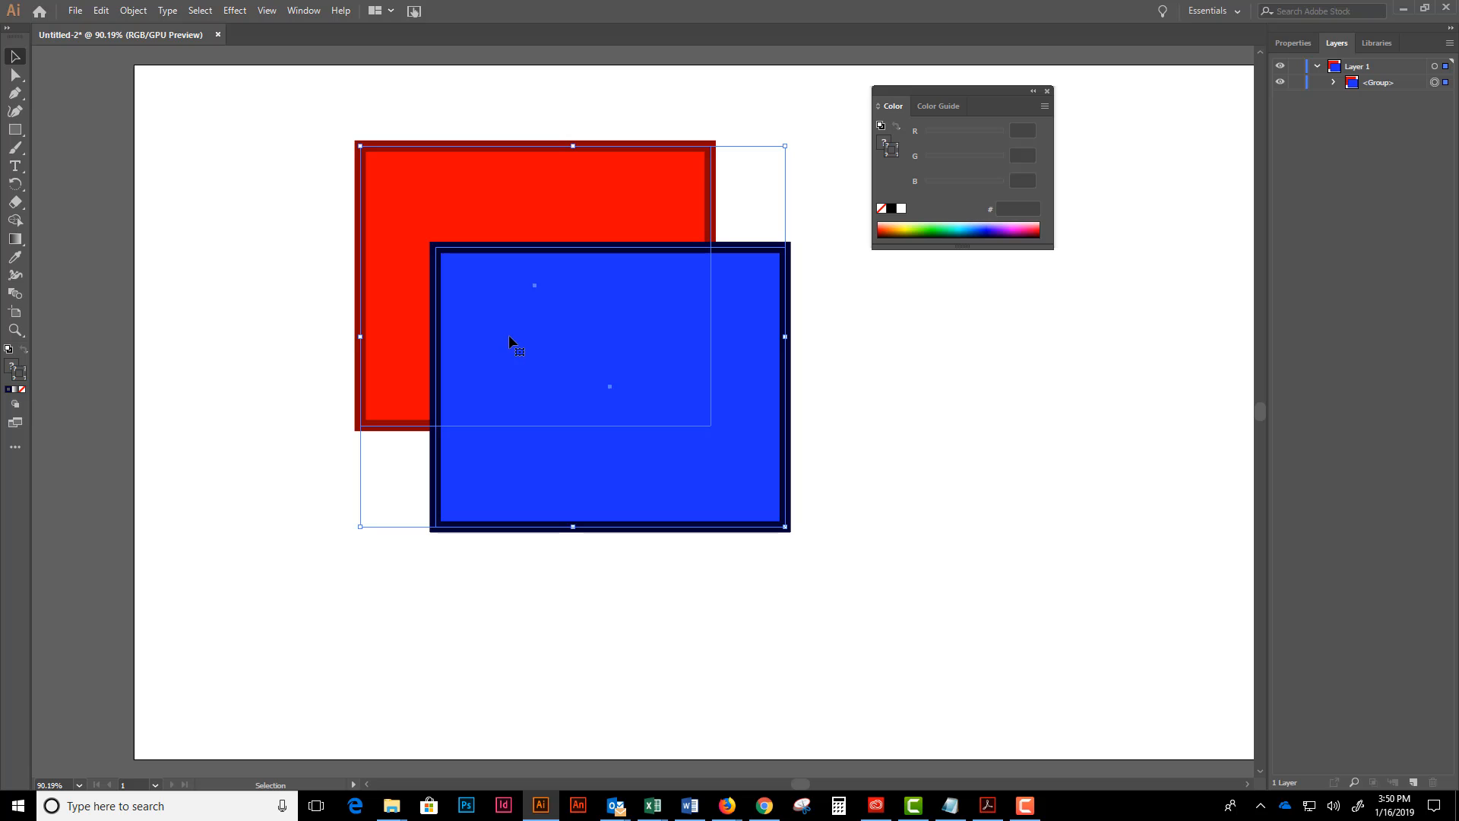
- Enter isolation mode on the grouped rectangles, and exit back to the normal artwork view
right_click(573, 317)
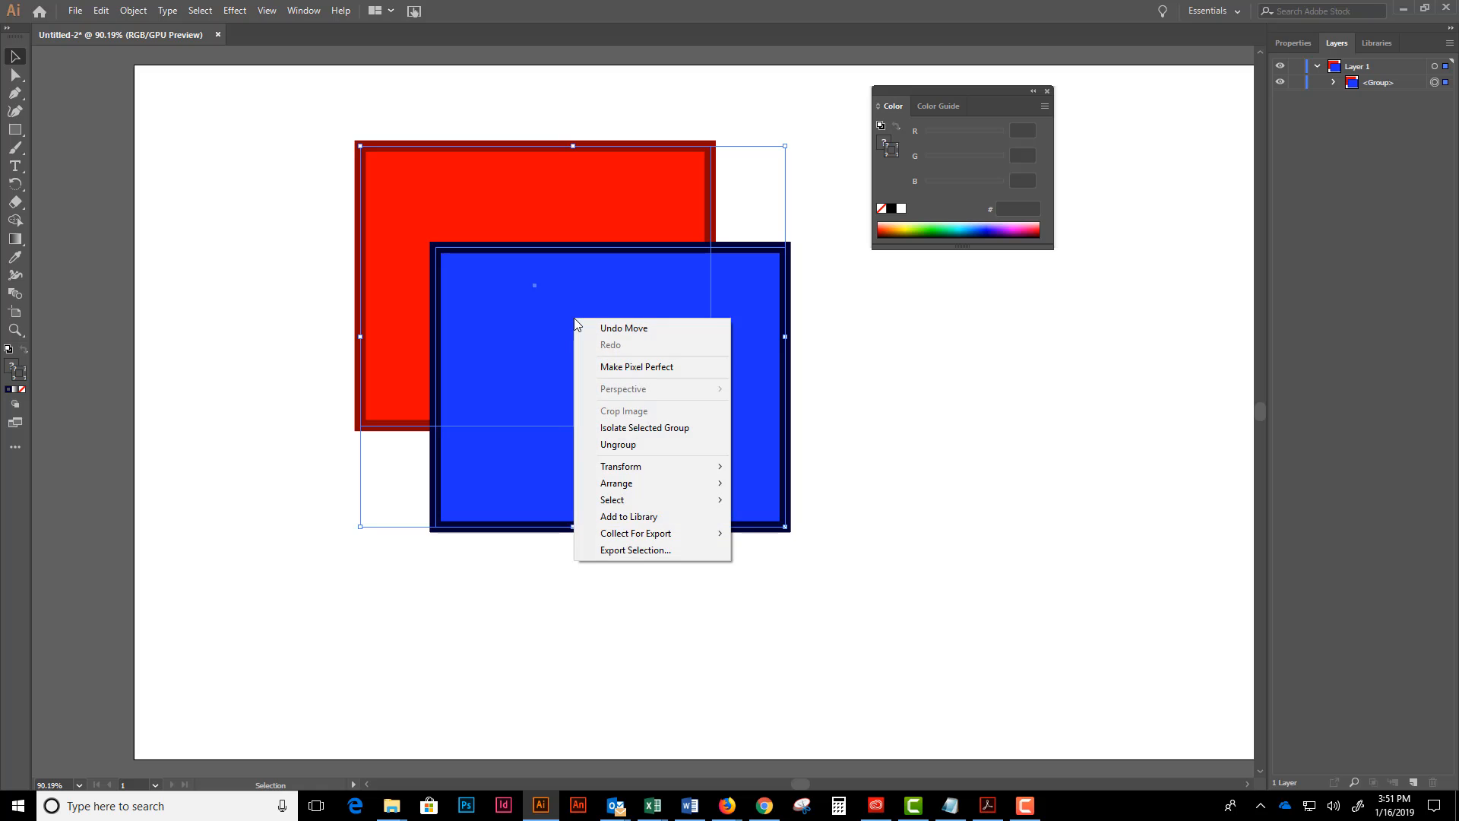
left_click(660, 445)
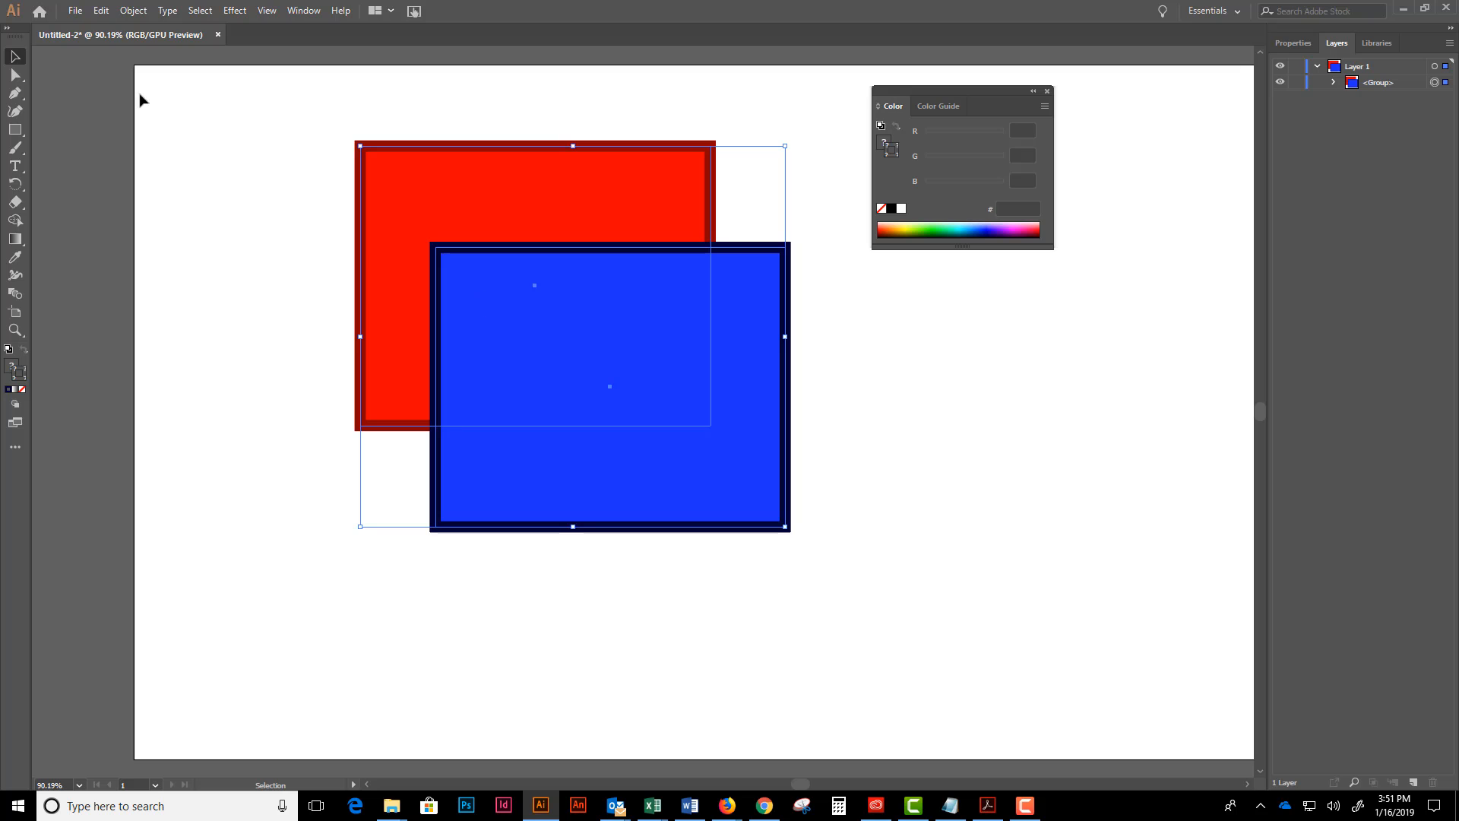
double_click(525, 334)
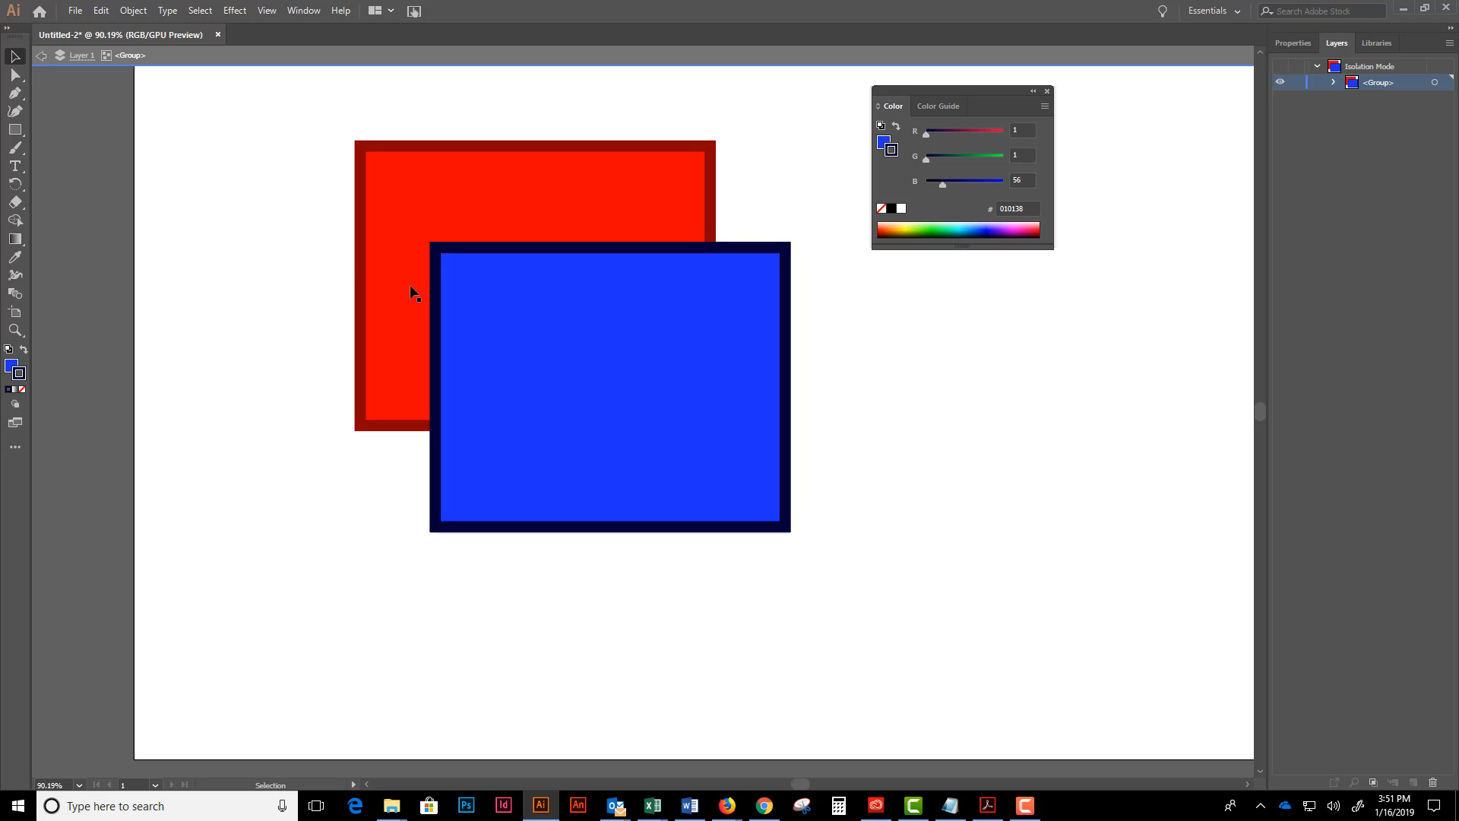
left_click(40, 60)
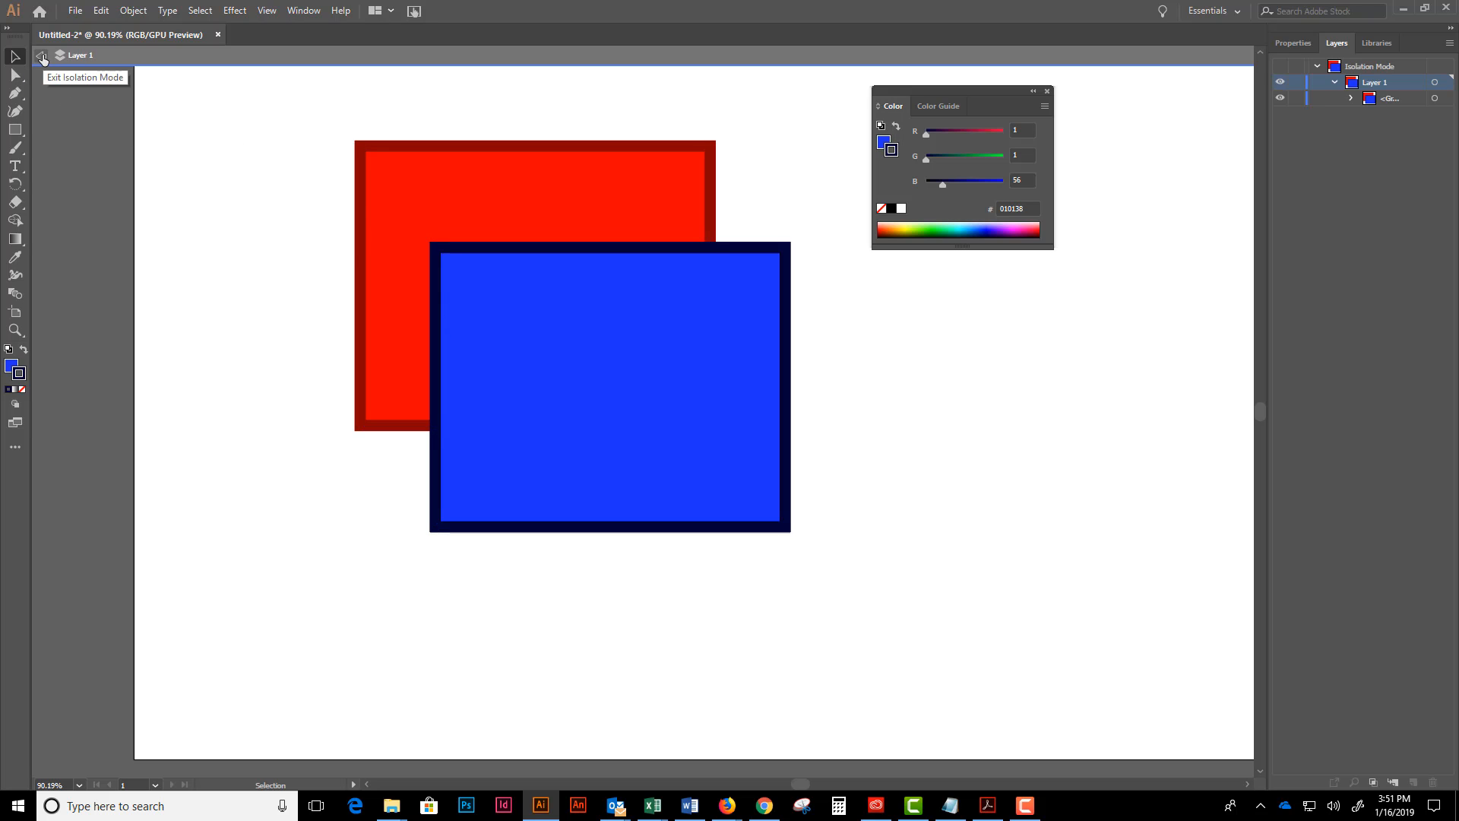
double_click(225, 252)
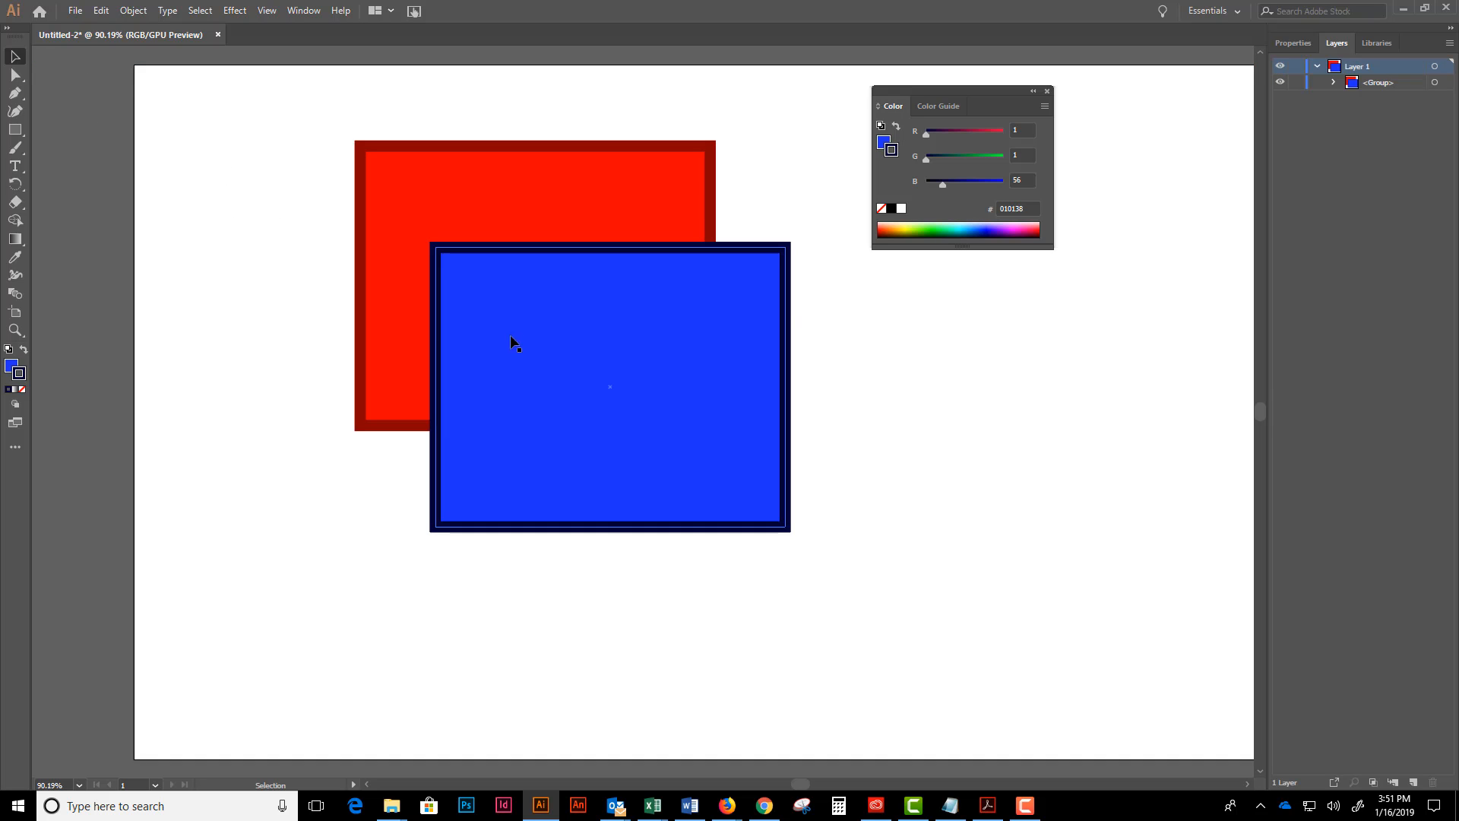
- Move the group slightly down and to the left, and dismiss the incoming mail notification
mouse_move(534, 331)
left_mouse_down()
mouse_move(525, 386)
mouse_move(504, 316)
mouse_move(512, 349)
left_mouse_up()
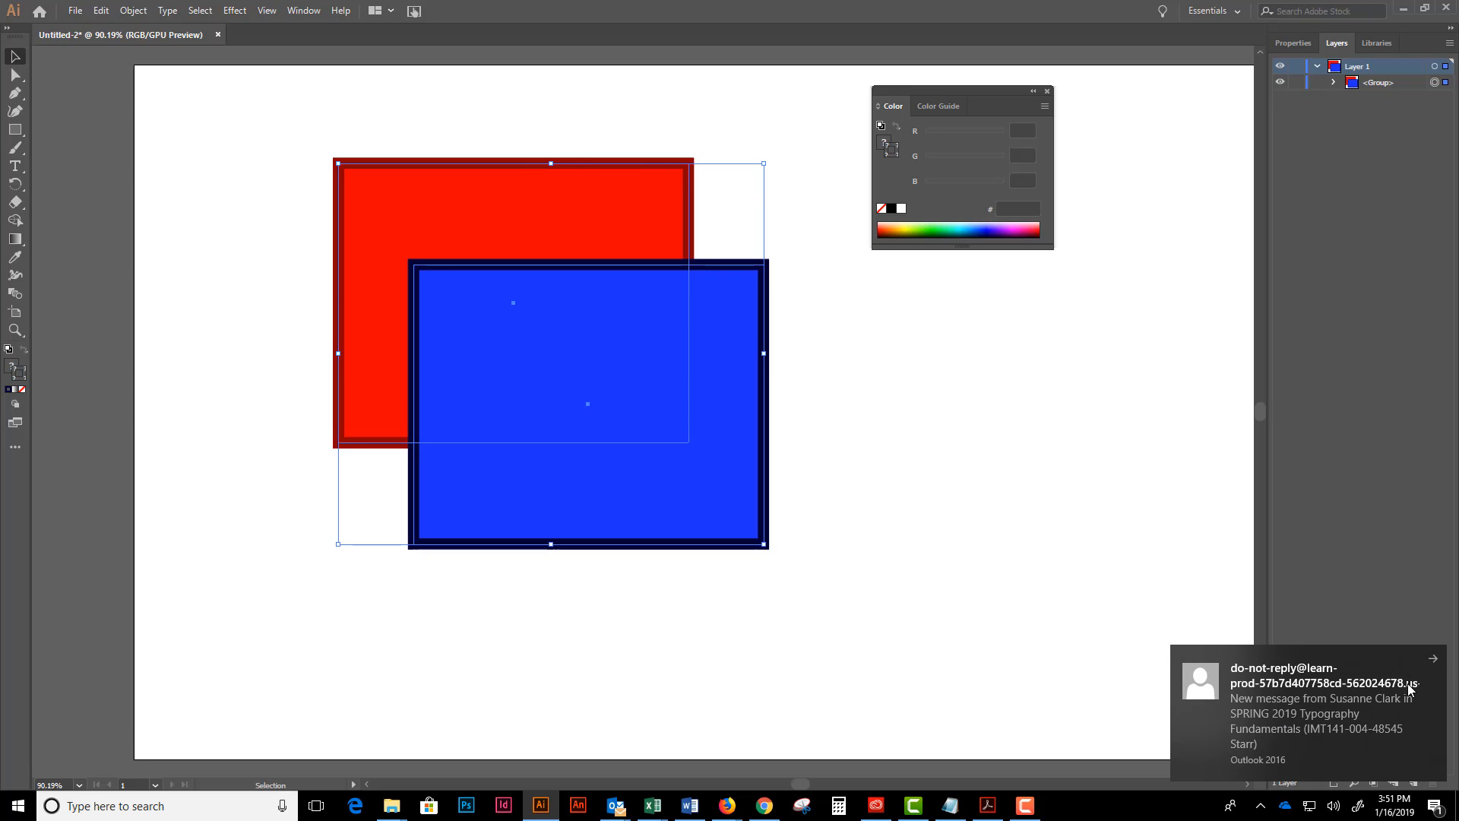
left_click(1435, 660)
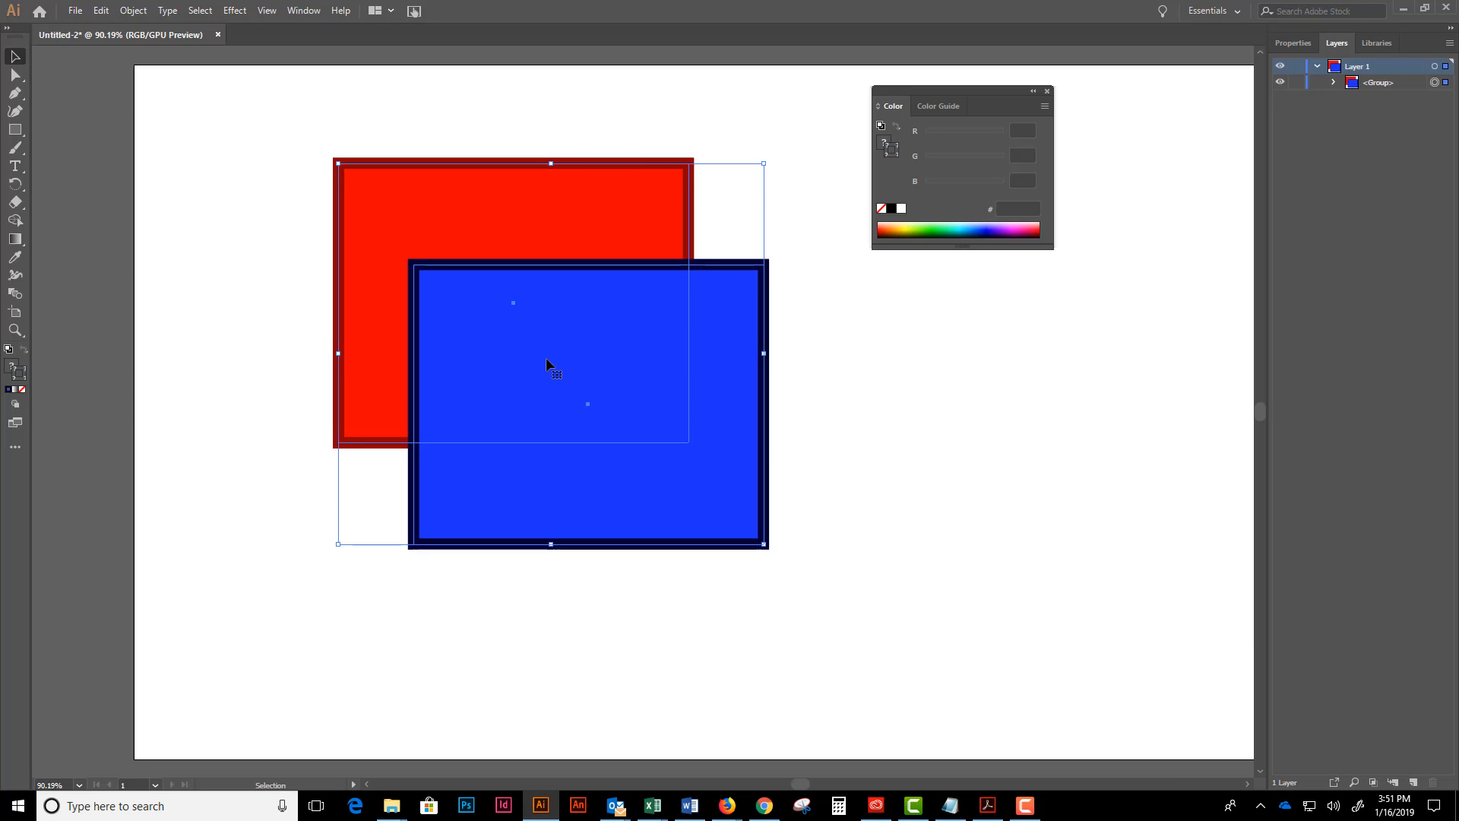
right_click(512, 307)
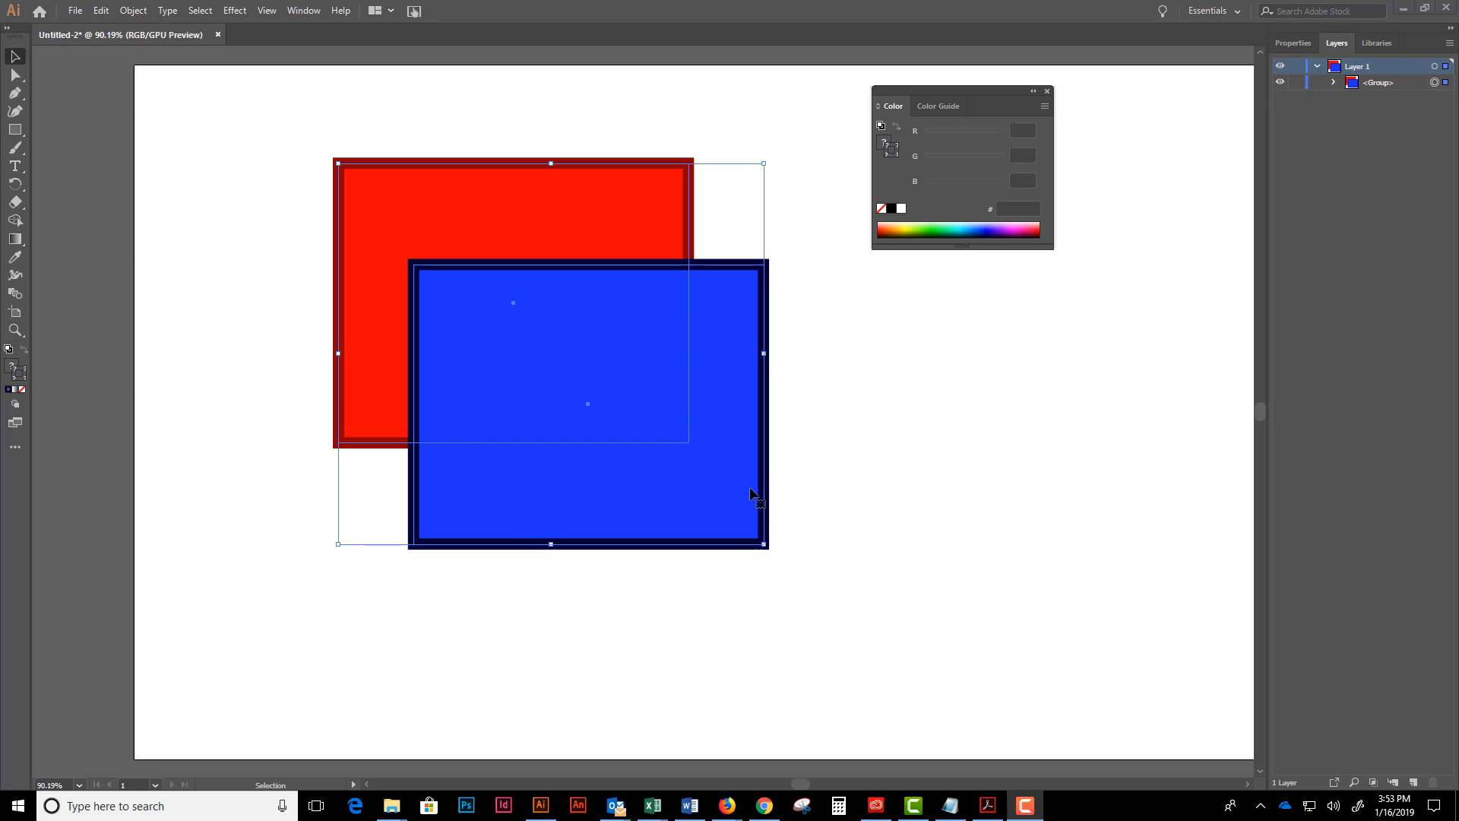
left_click(875, 444)
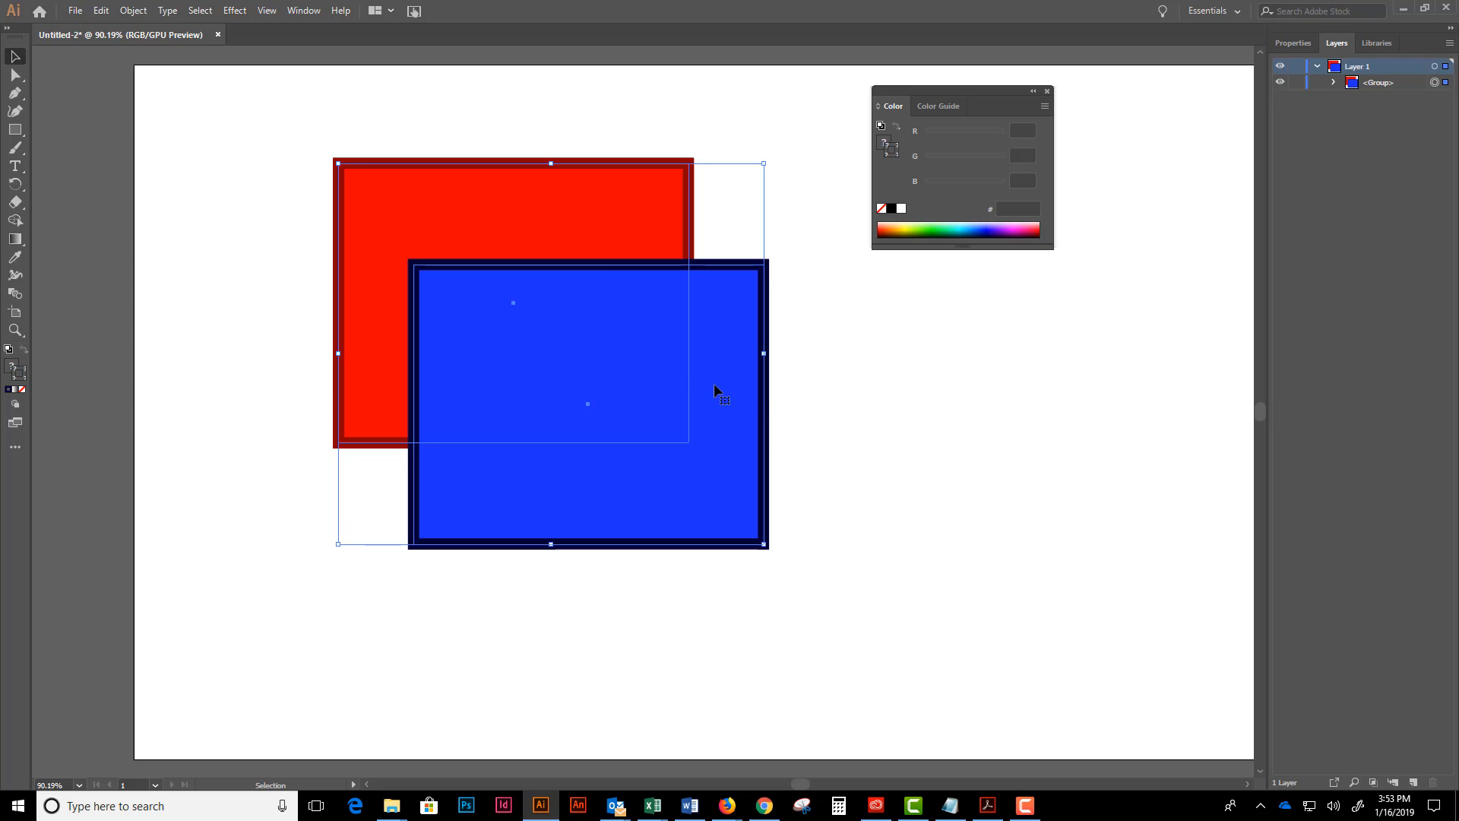
left_click(864, 362)
- Ungroup the red and blue rectangles and deselect them
left_click(556, 320)
right_click(557, 326)
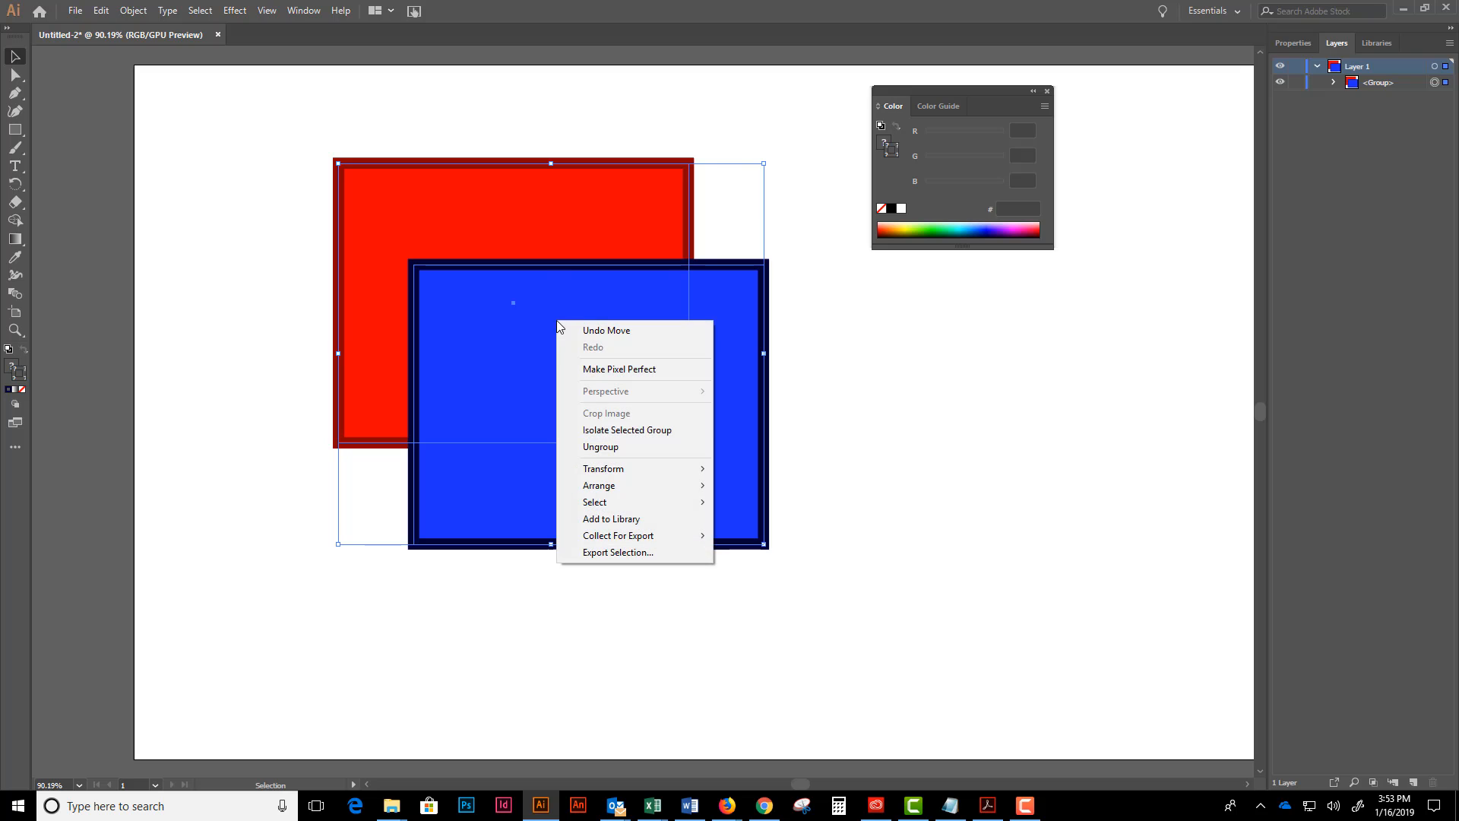
left_click(600, 447)
left_click(852, 439)
left_click(494, 355)
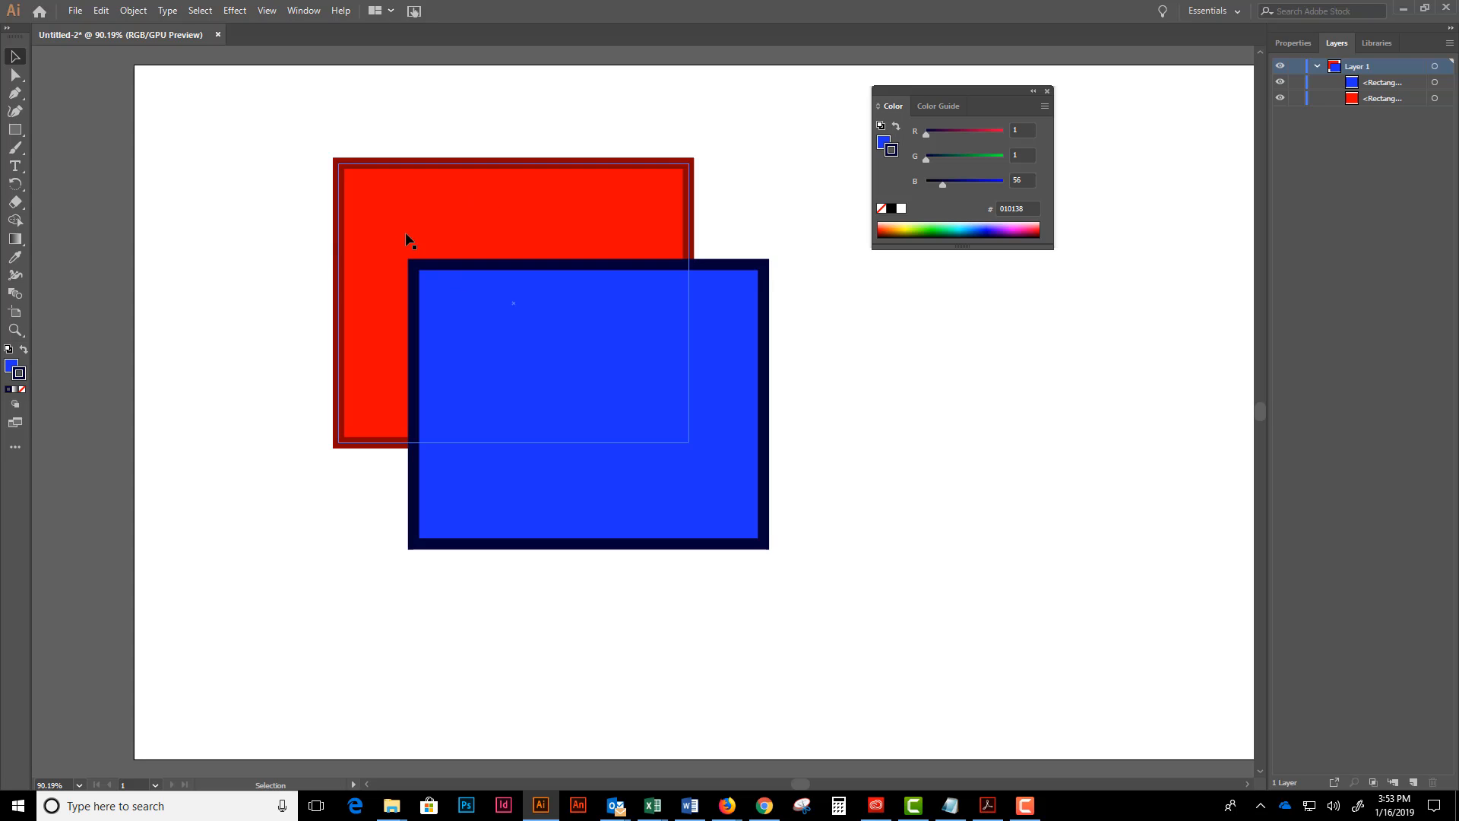
- Isolate the blue rectangle and move it slightly to the right, then step back out to the Layer 1 level
double_click(519, 332)
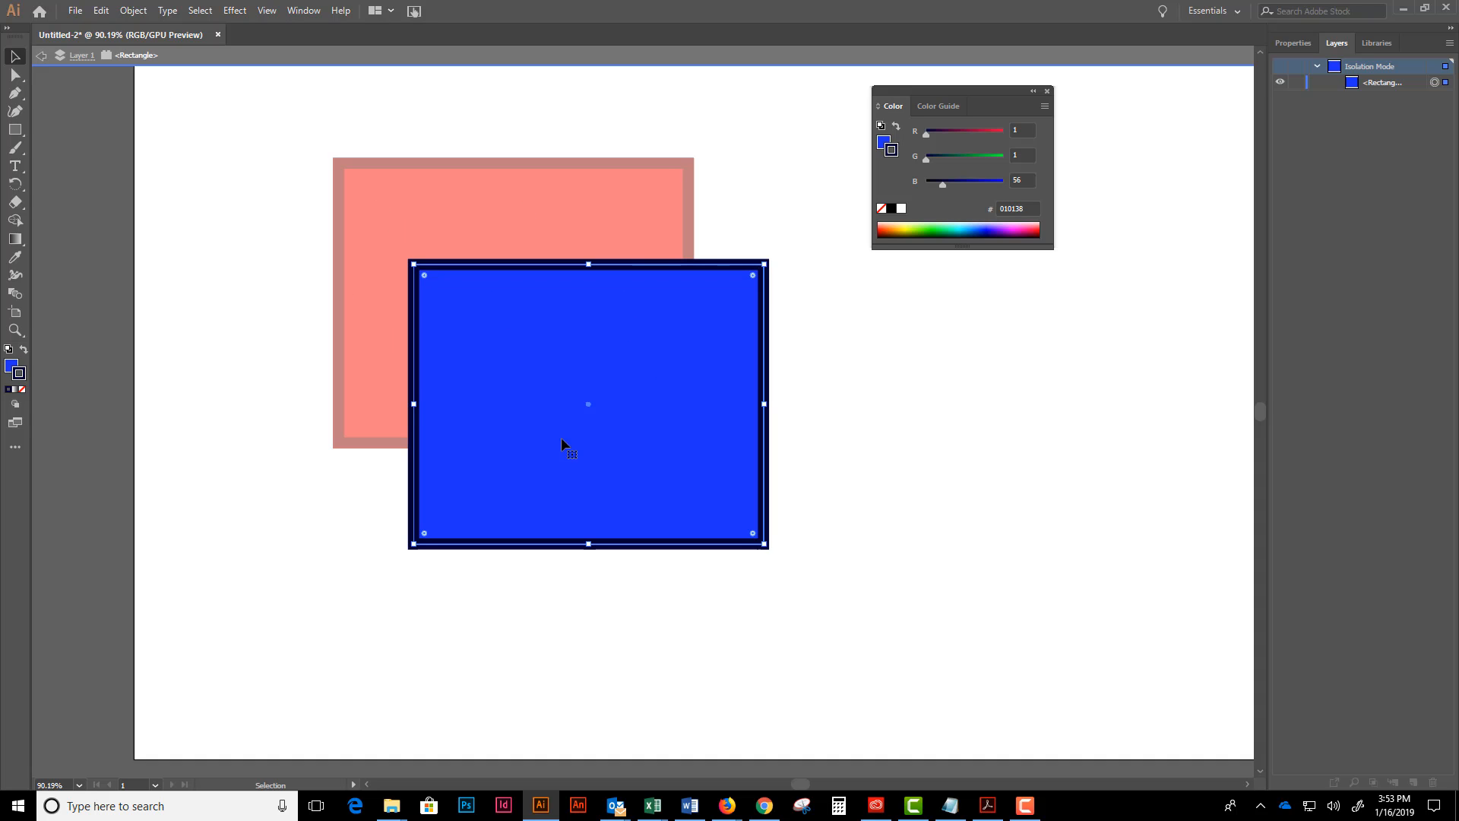
left_click_drag(492, 329, 536, 347)
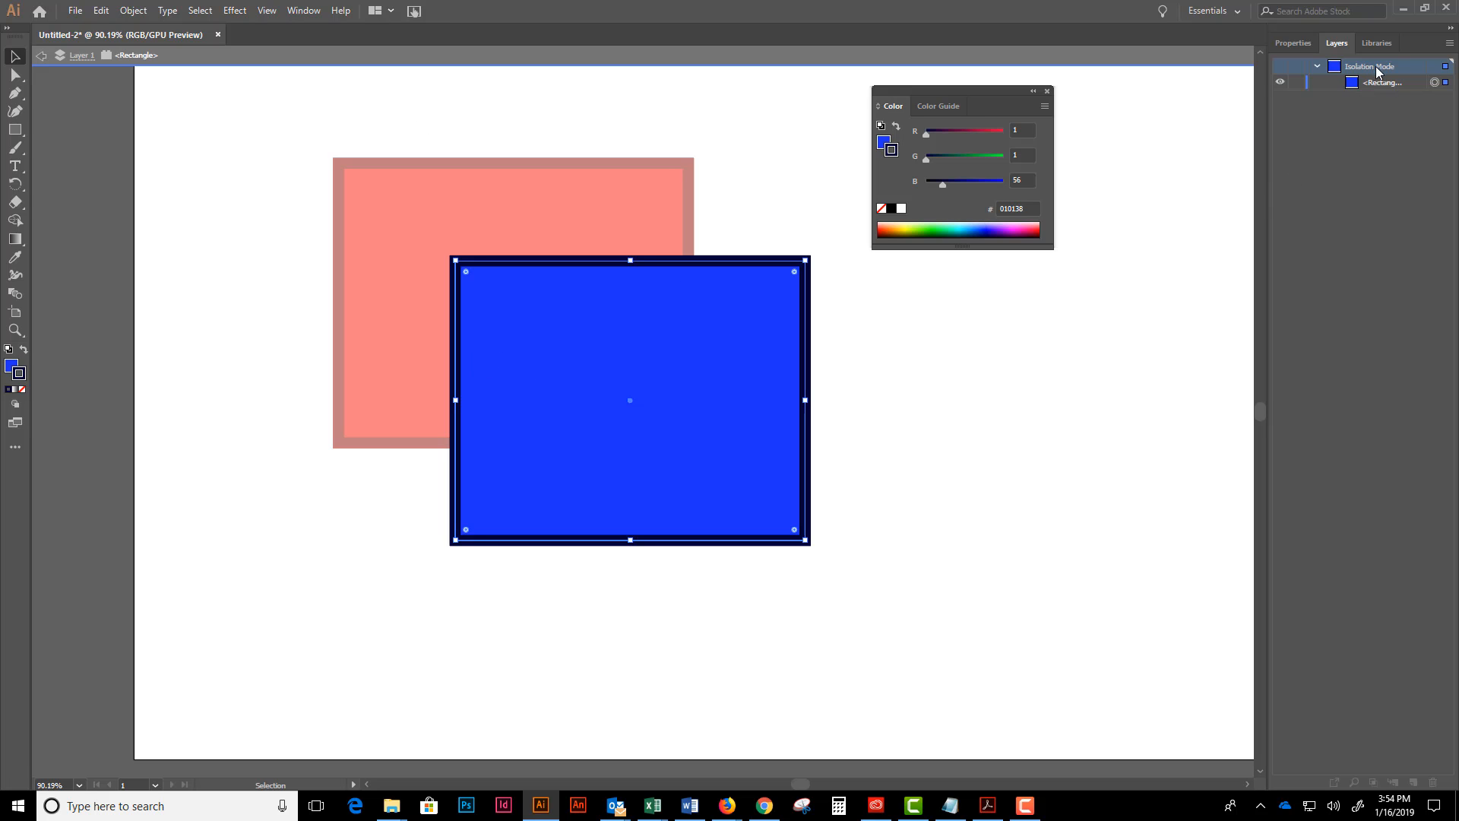
left_click(44, 58)
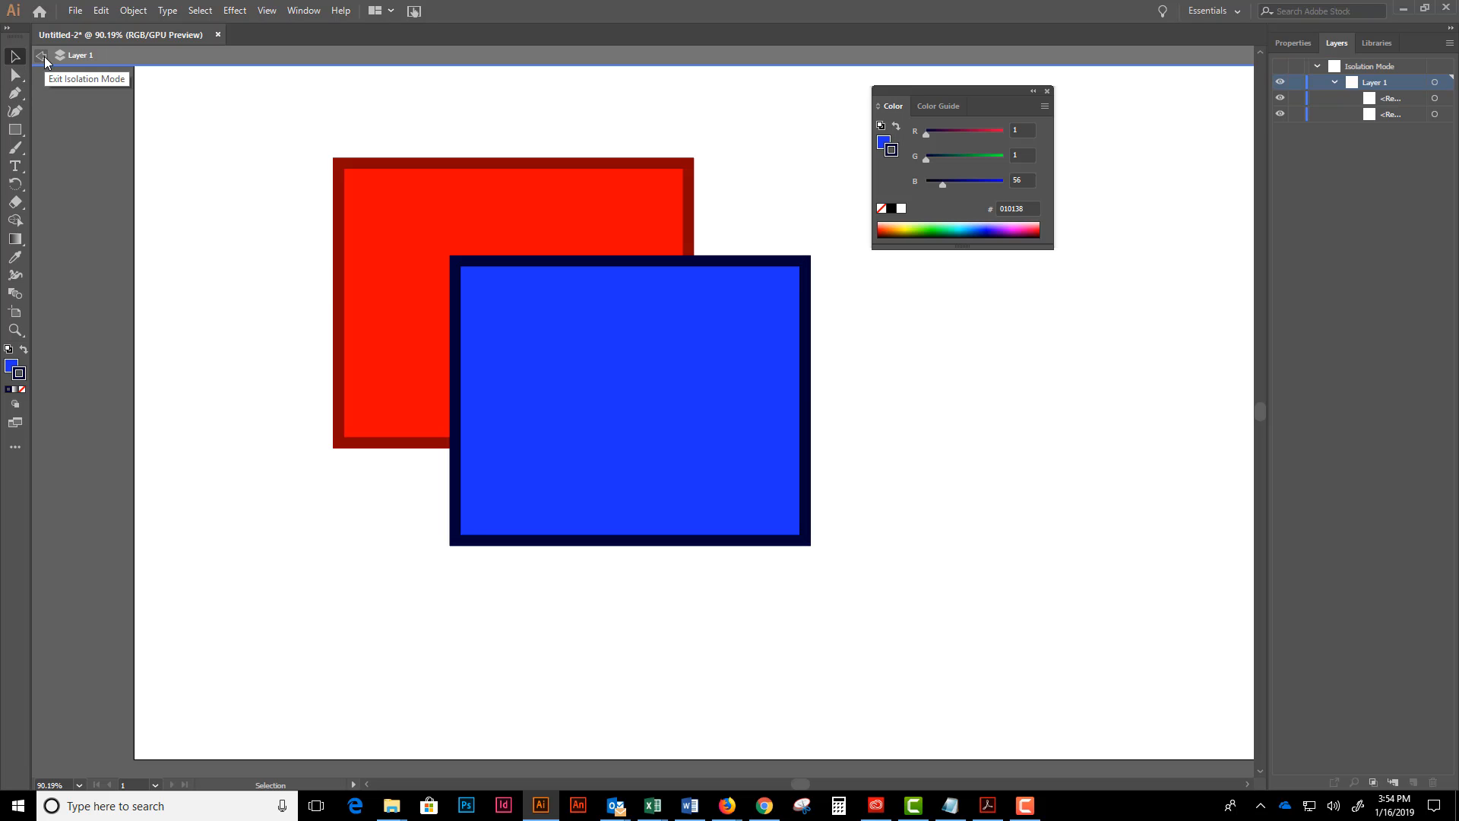
left_click(827, 411)
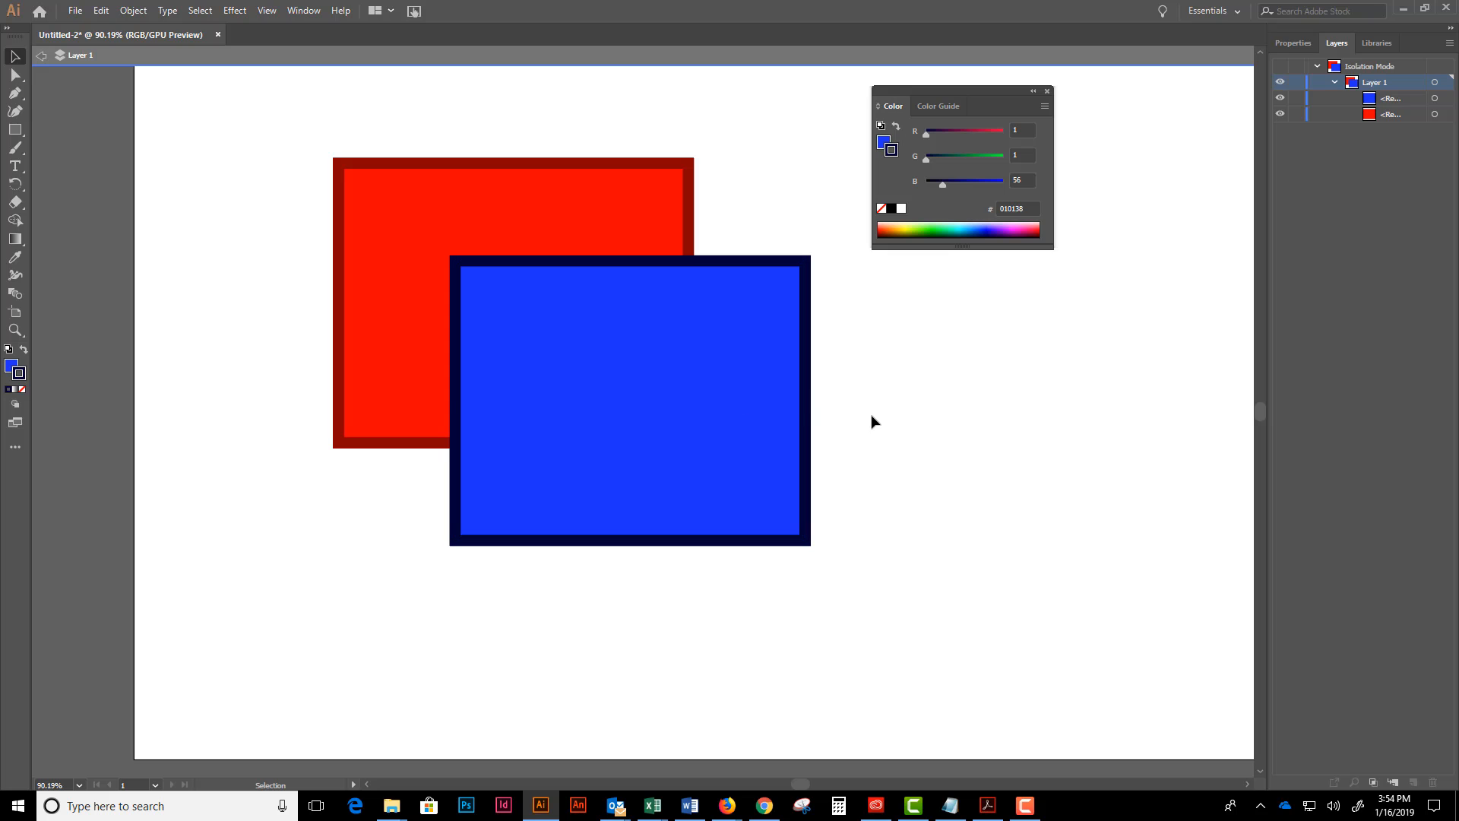
- Delete both the red and blue rectangles together, and undo the deletion
left_click_drag(942, 421, 370, 437)
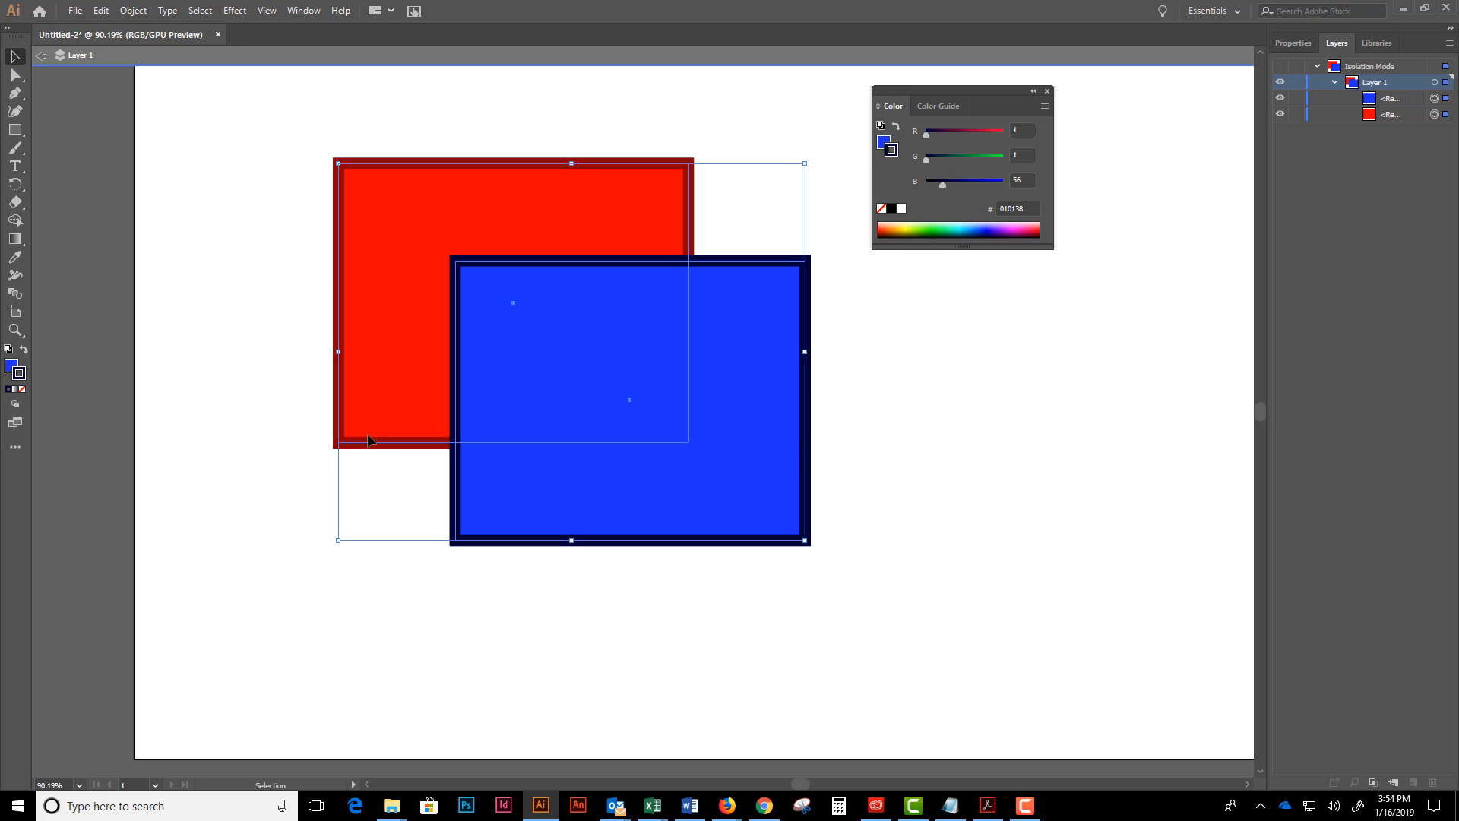
key("Delete")
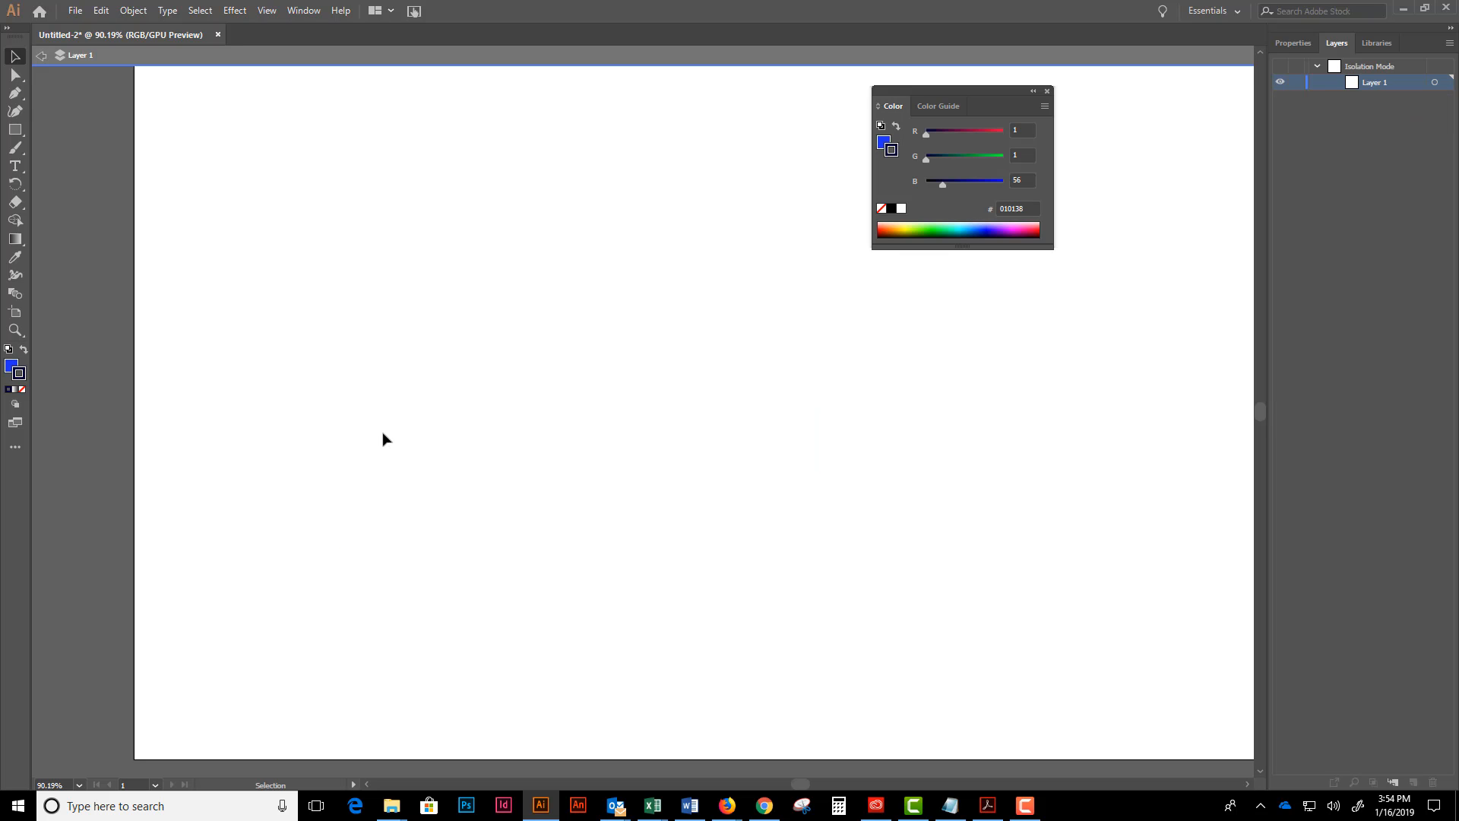
key("ctrl+z")
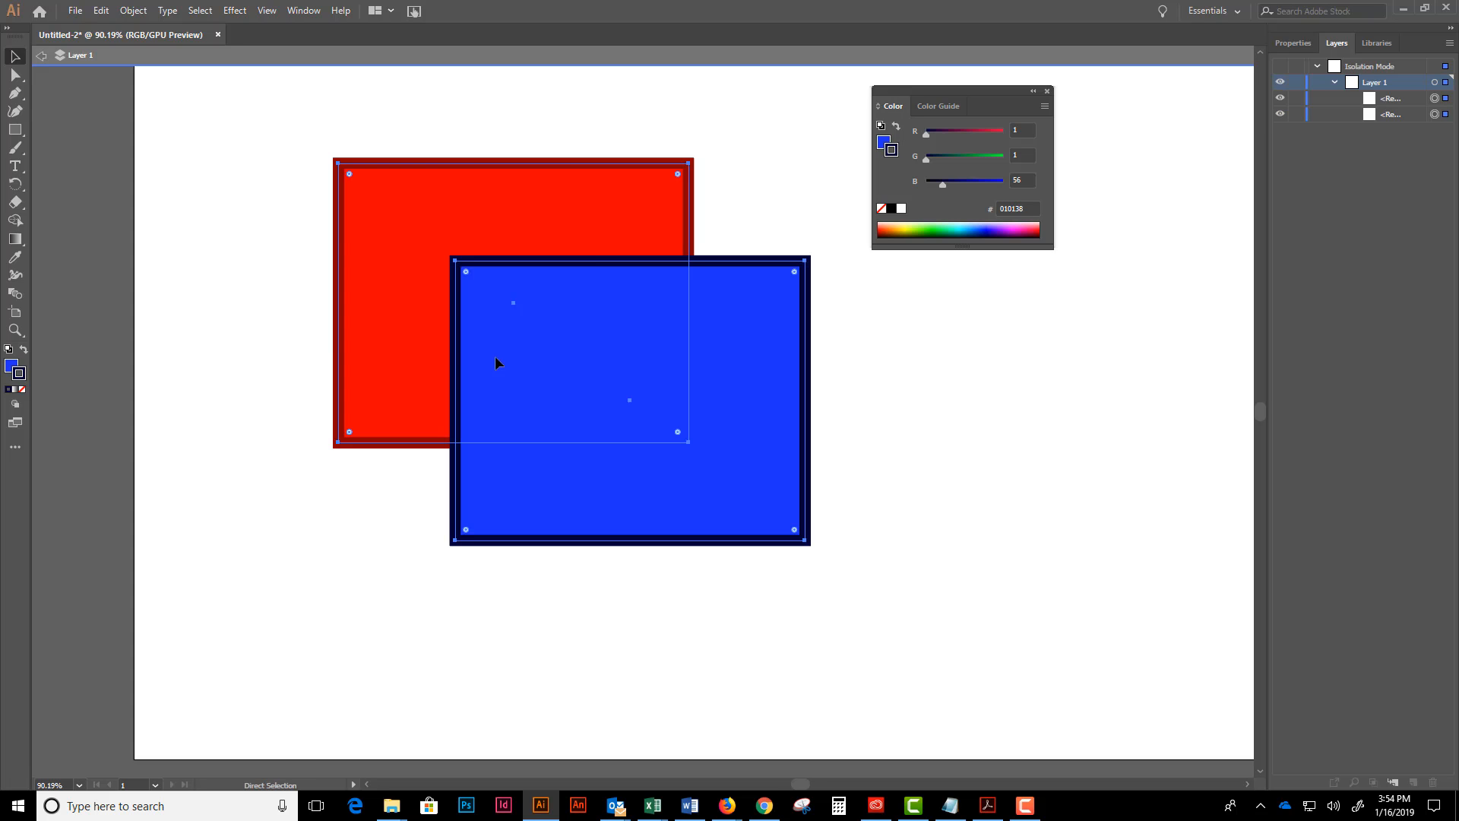
- Move both rectangles together so they hang partly off the artboard's left edge, and exit isolation mode
left_click_drag(560, 355, 233, 470)
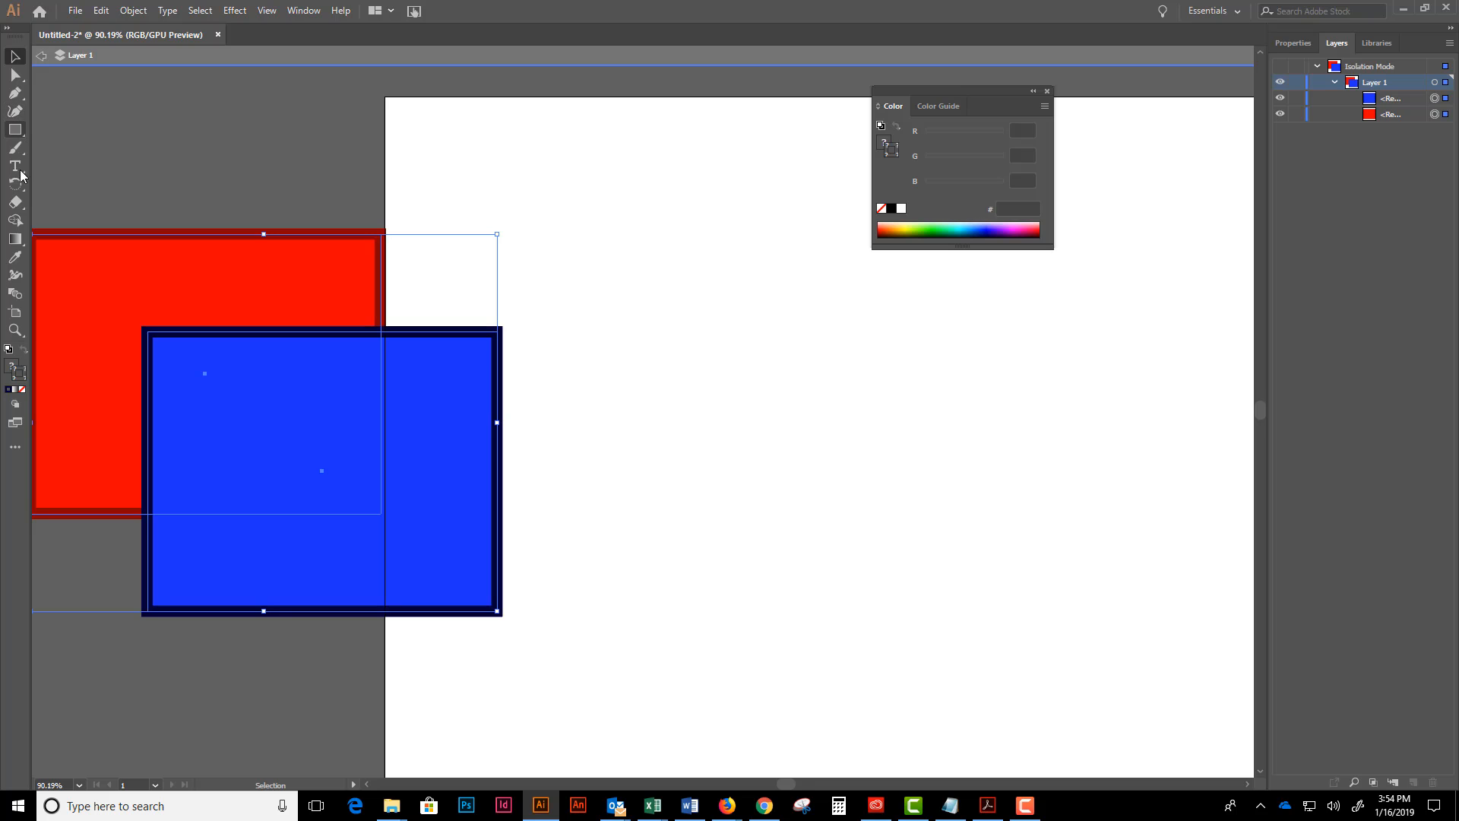
left_click(18, 133)
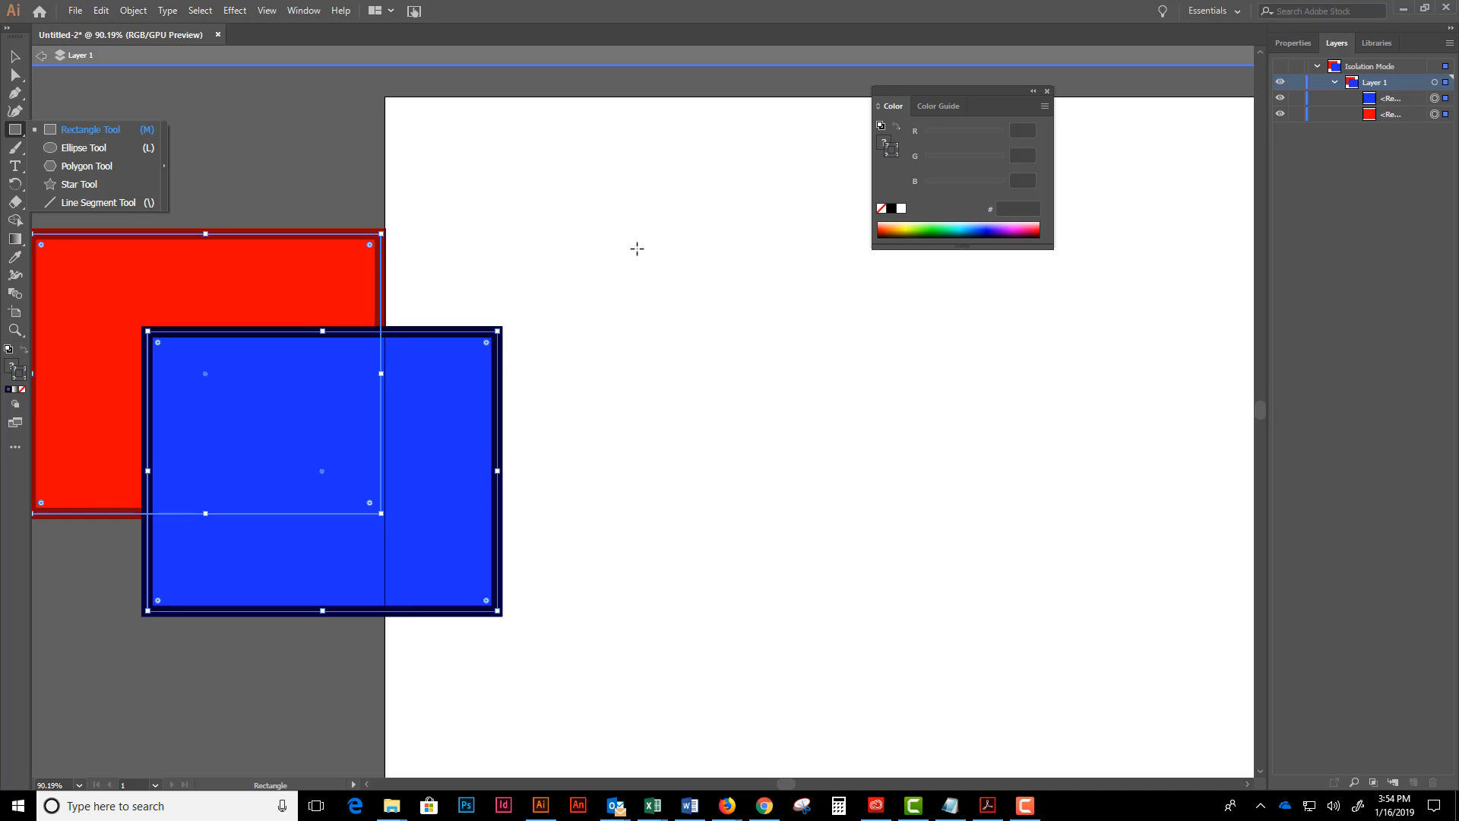
left_click(41, 57)
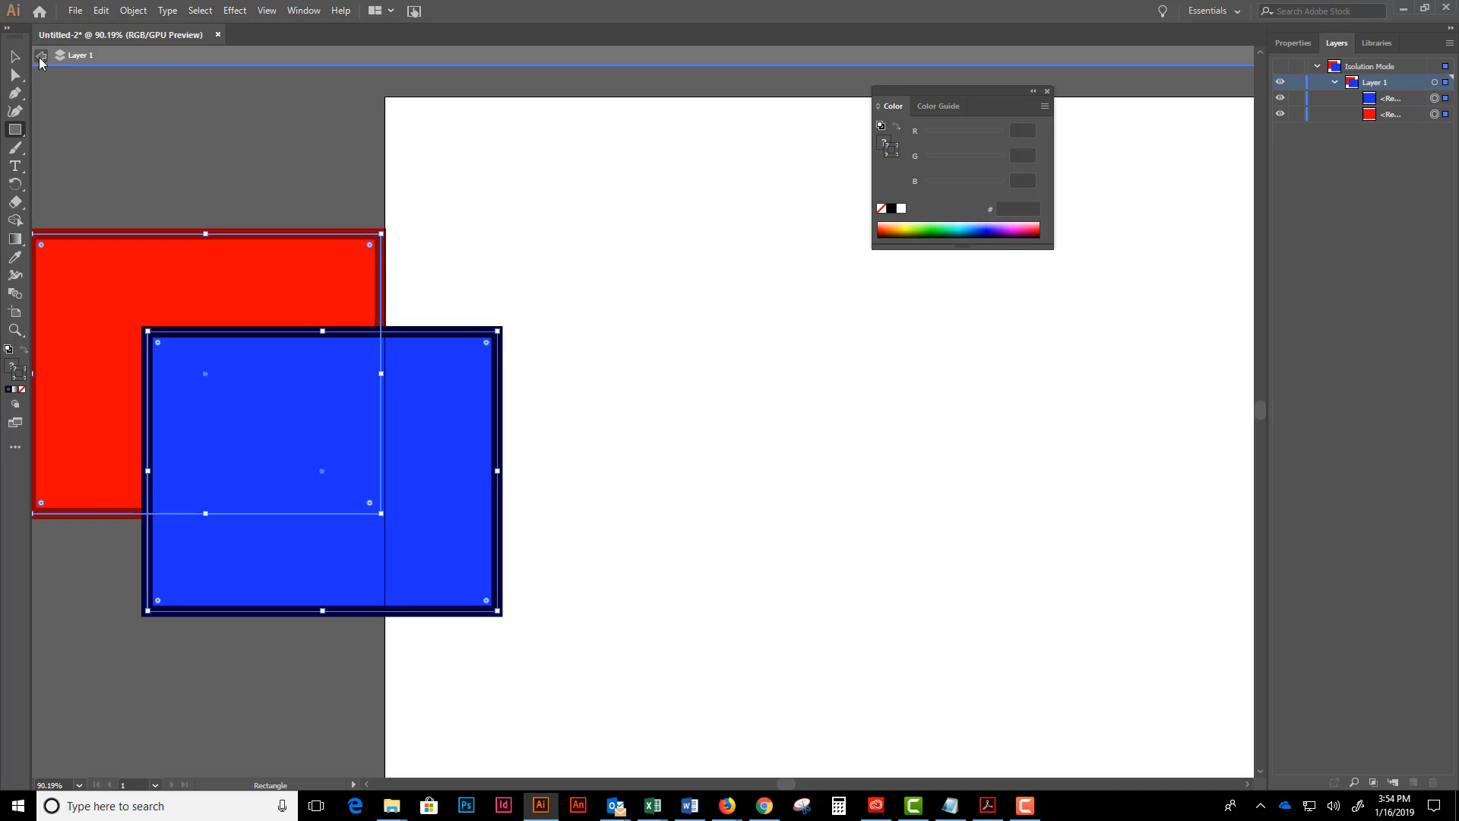
- Draw a rectangle of about 390 by 367 px on the empty artboard area and round its corners to about 62 px
left_click(18, 131)
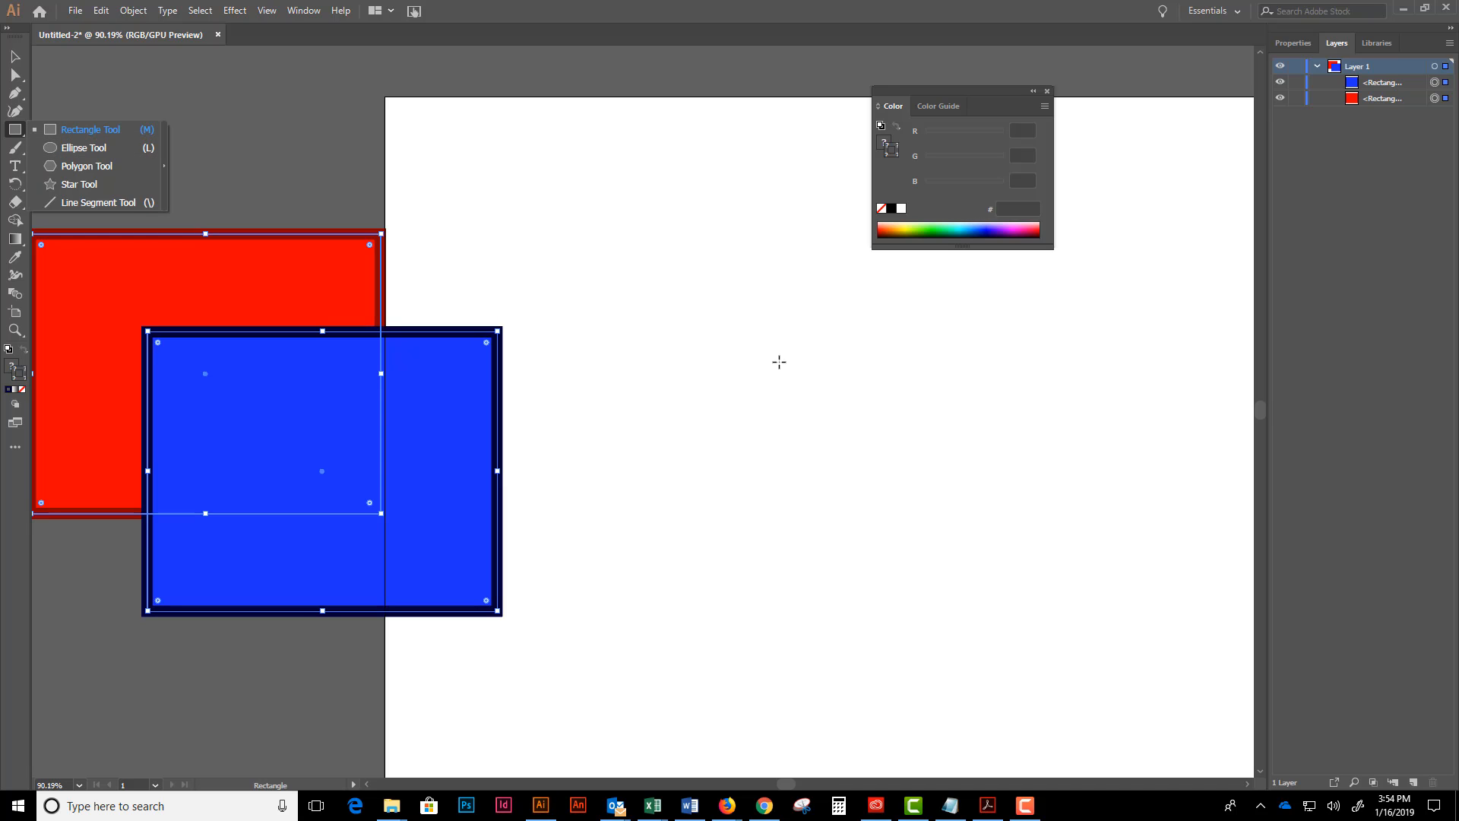
left_click_drag(706, 255, 1061, 587)
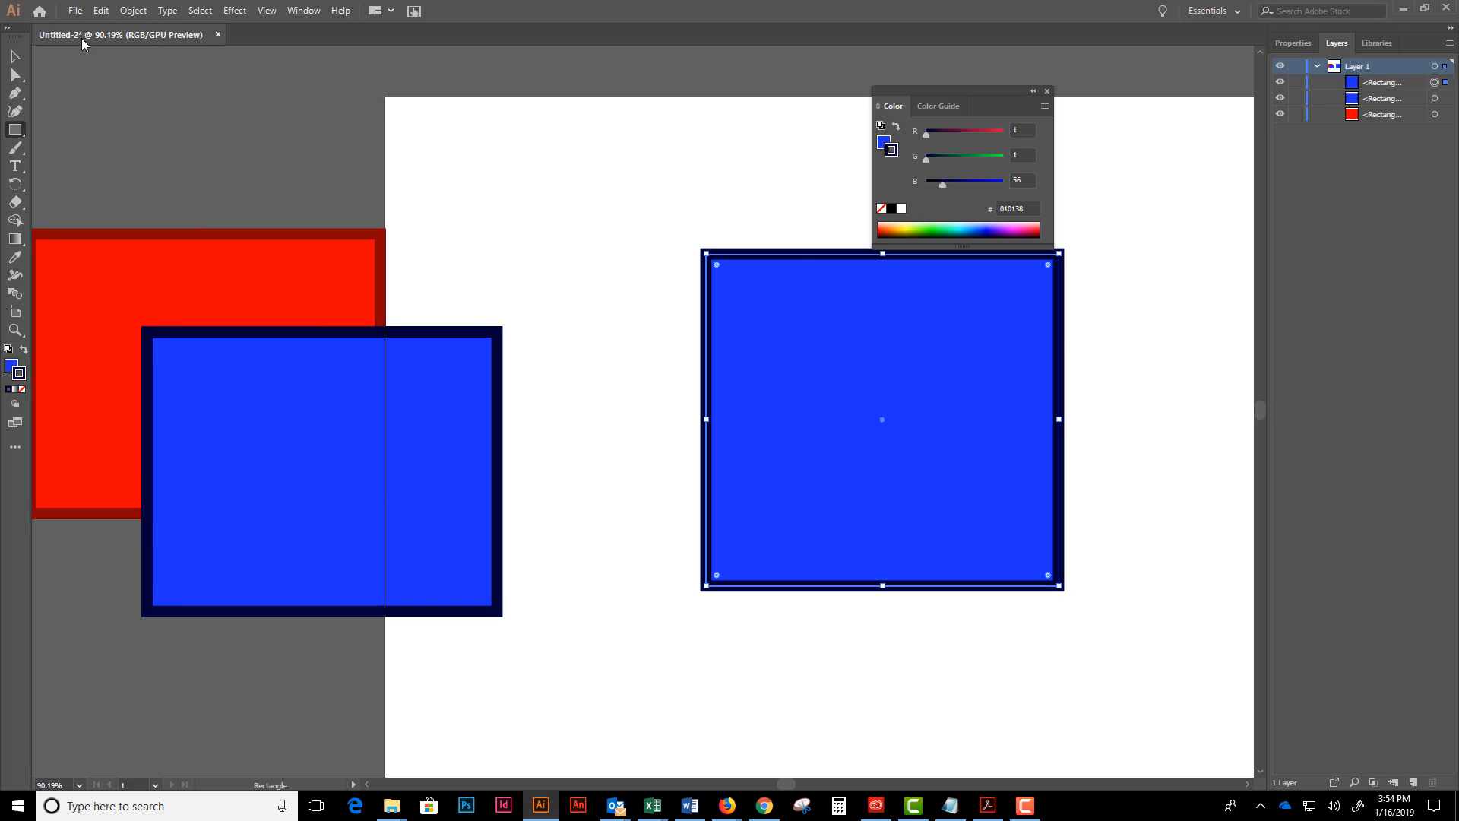
key("v")
mouse_move(718, 265)
left_mouse_down()
mouse_move(763, 316)
mouse_move(740, 281)
left_mouse_up()
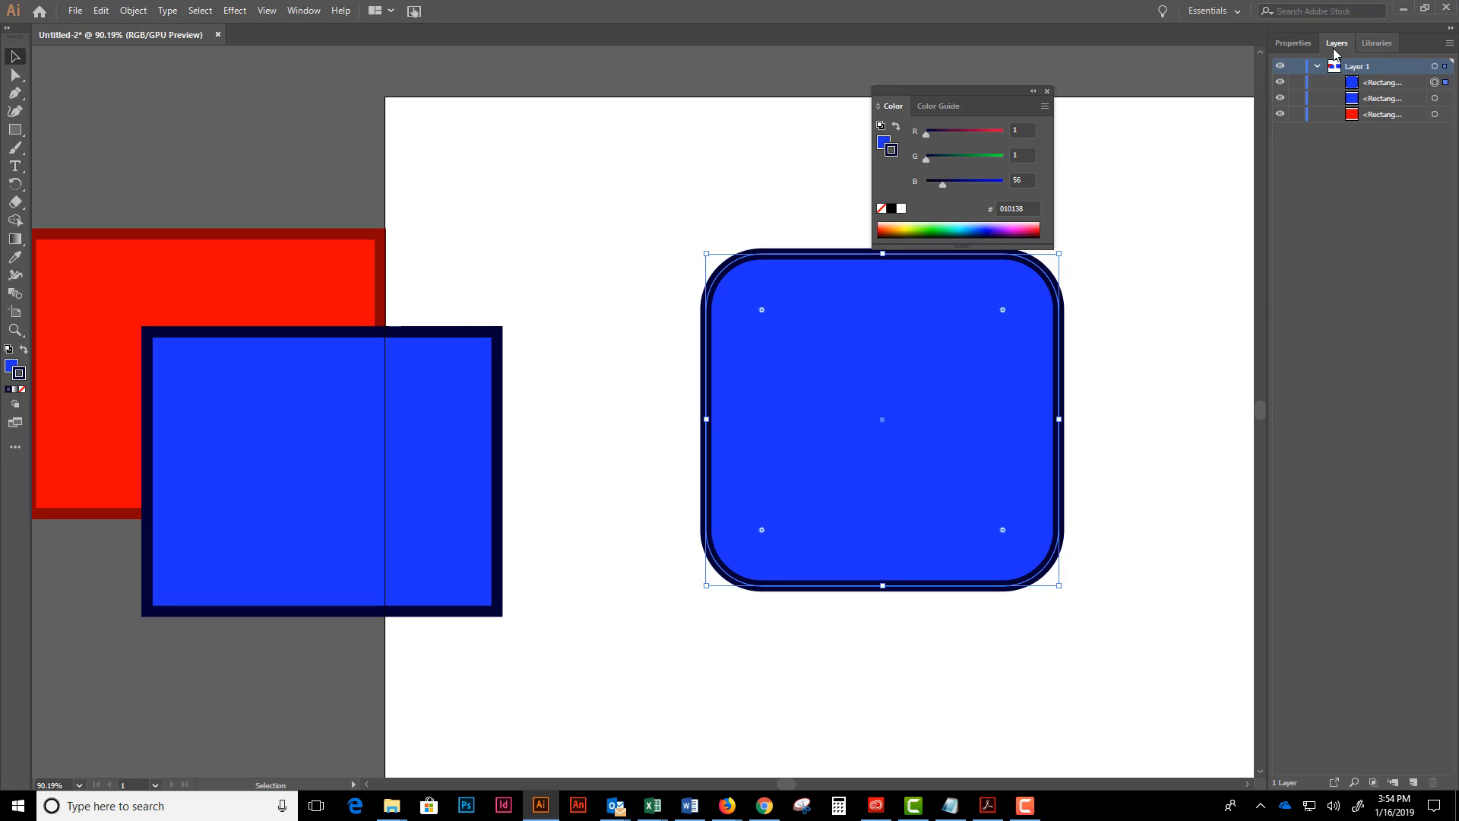
- Reduce the rounded rectangle's corner radius after reviewing its detailed transform options, and delete the shape
left_click(1299, 47)
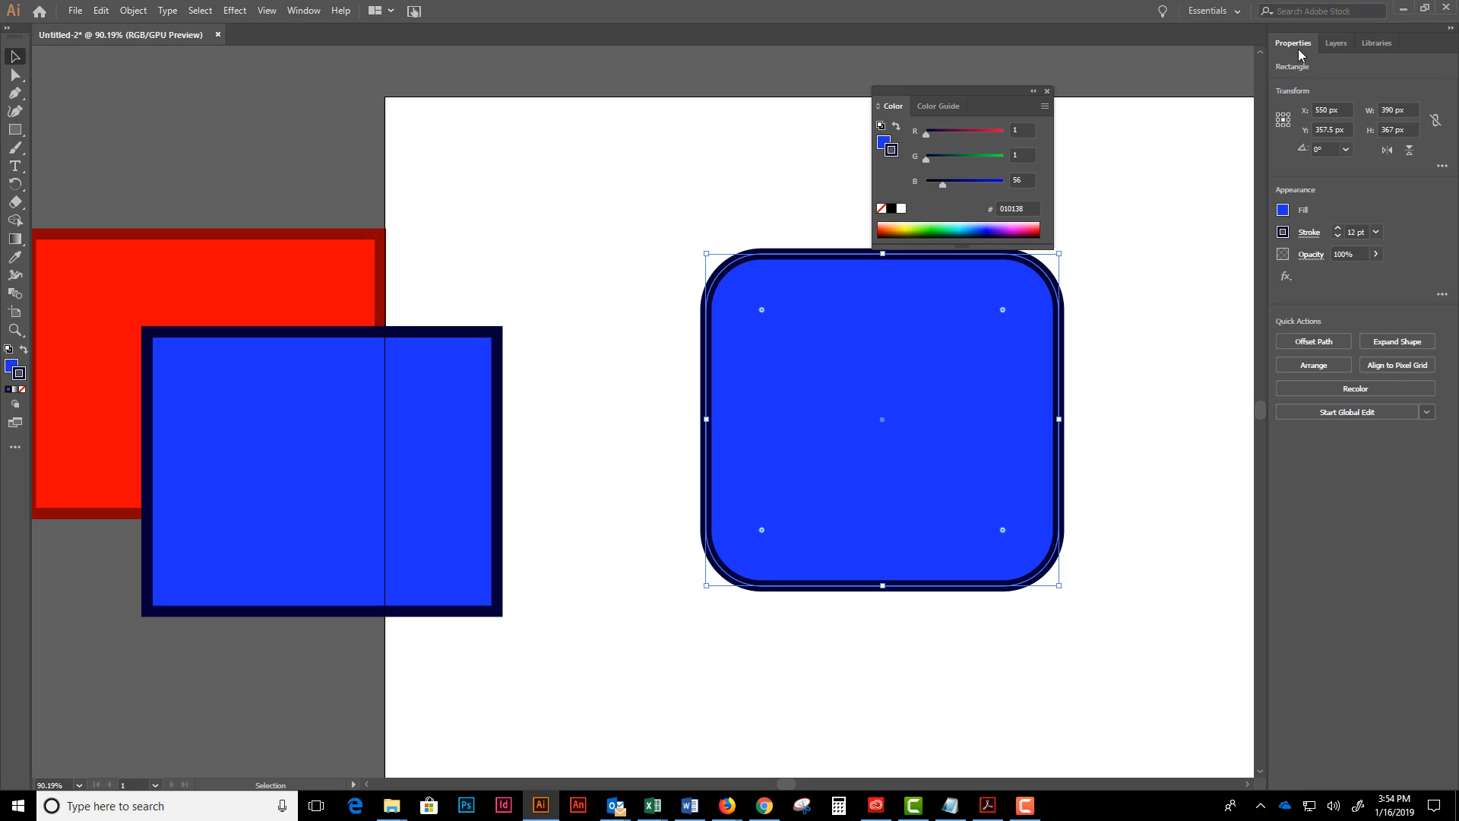
left_click(1442, 167)
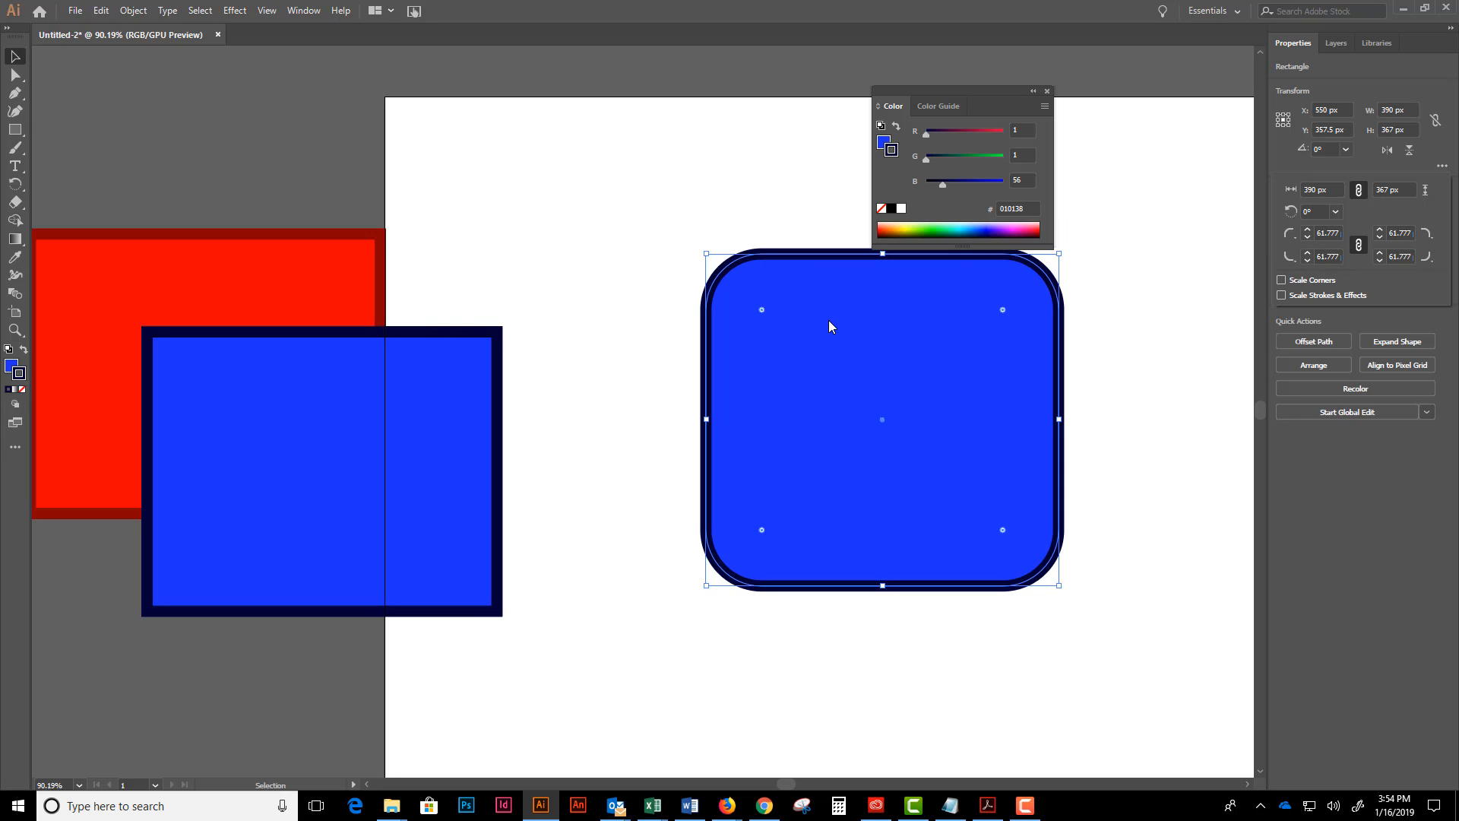
left_click_drag(762, 309, 733, 286)
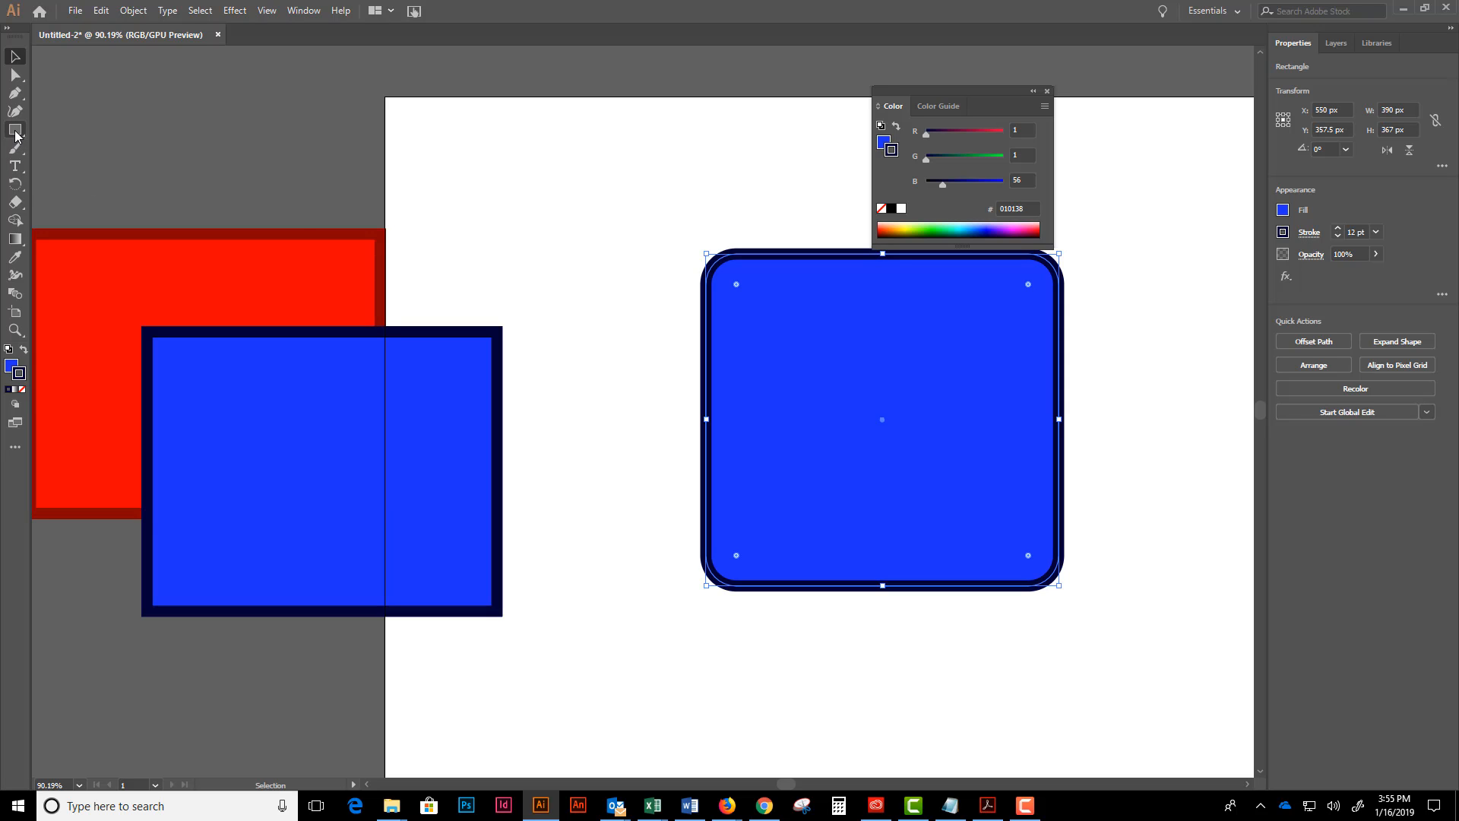
key("Delete")
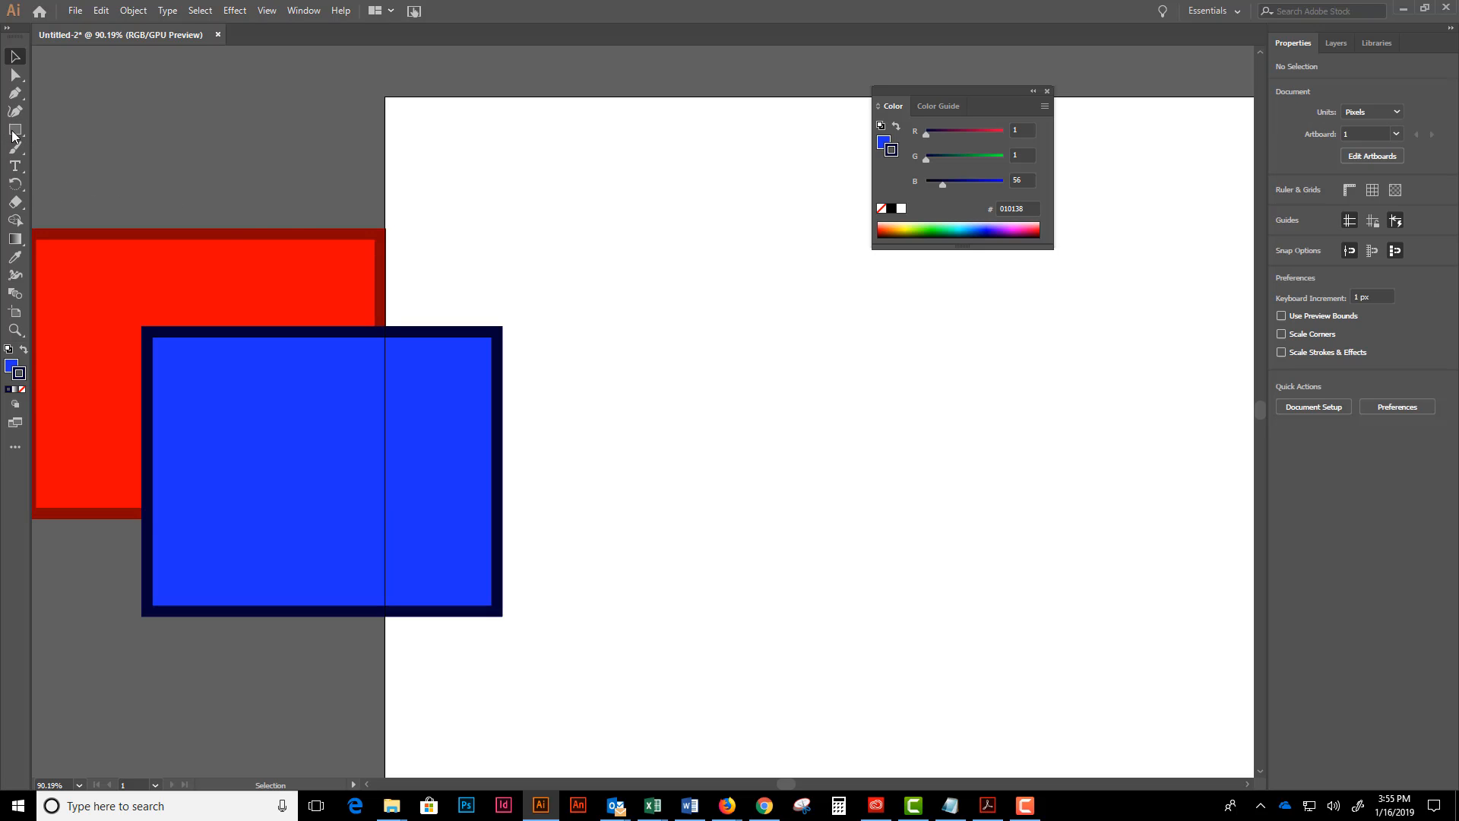
- Draw a hexagon of about 368 by 320 px with the Polygon tool, varying its number of sides while drawing, and delete it
left_click(15, 131)
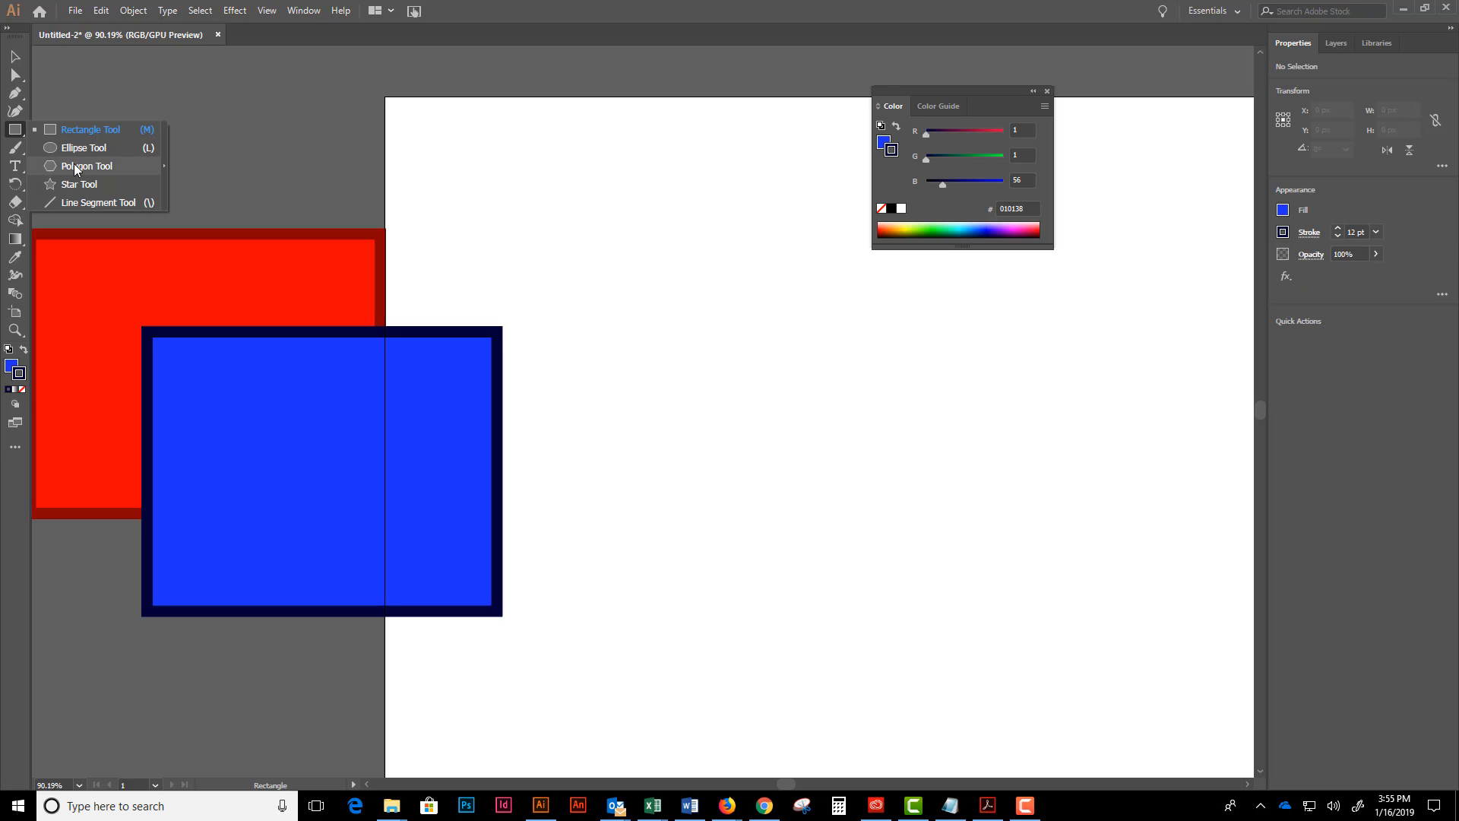
left_click(76, 169)
left_click_drag(730, 224, 862, 471)
key("Delete")
key("Up")
key("Up")
key("Up")
key("Up")
key("Down")
key("Down")
key("Down")
key("Down")
key("Down")
key("Down")
key("Down")
key("Up")
key("Up")
key("Up")
key("Up")
key("Up")
key("Down")
key("Down")
key("Down")
key("Down")
key("Up")
key("Up")
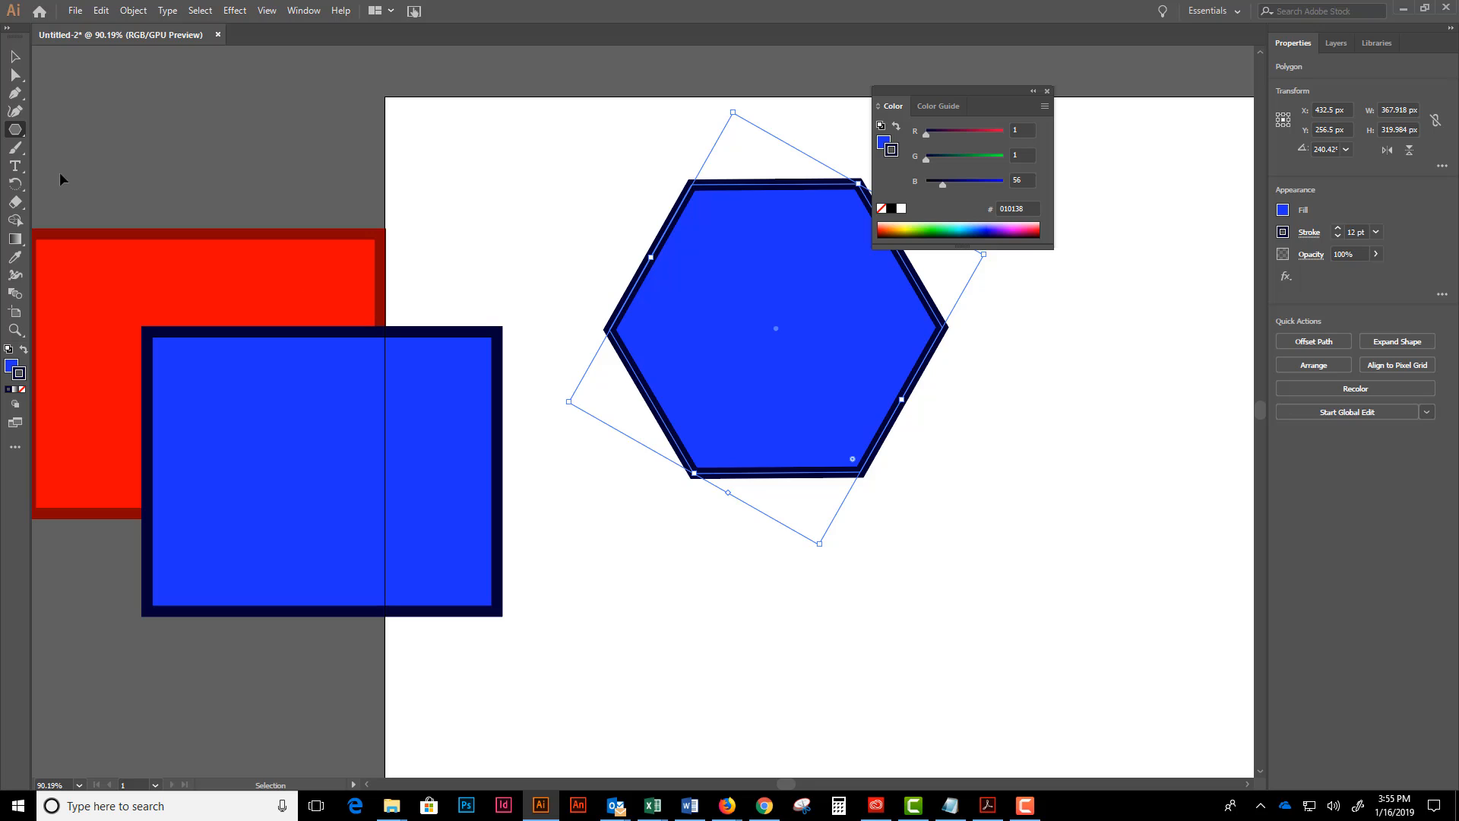
key("Delete")
- Draw an eight-pointed star about 276 px wide, varying its number of points while drawing, and undo it
left_click_drag(15, 129, 73, 181)
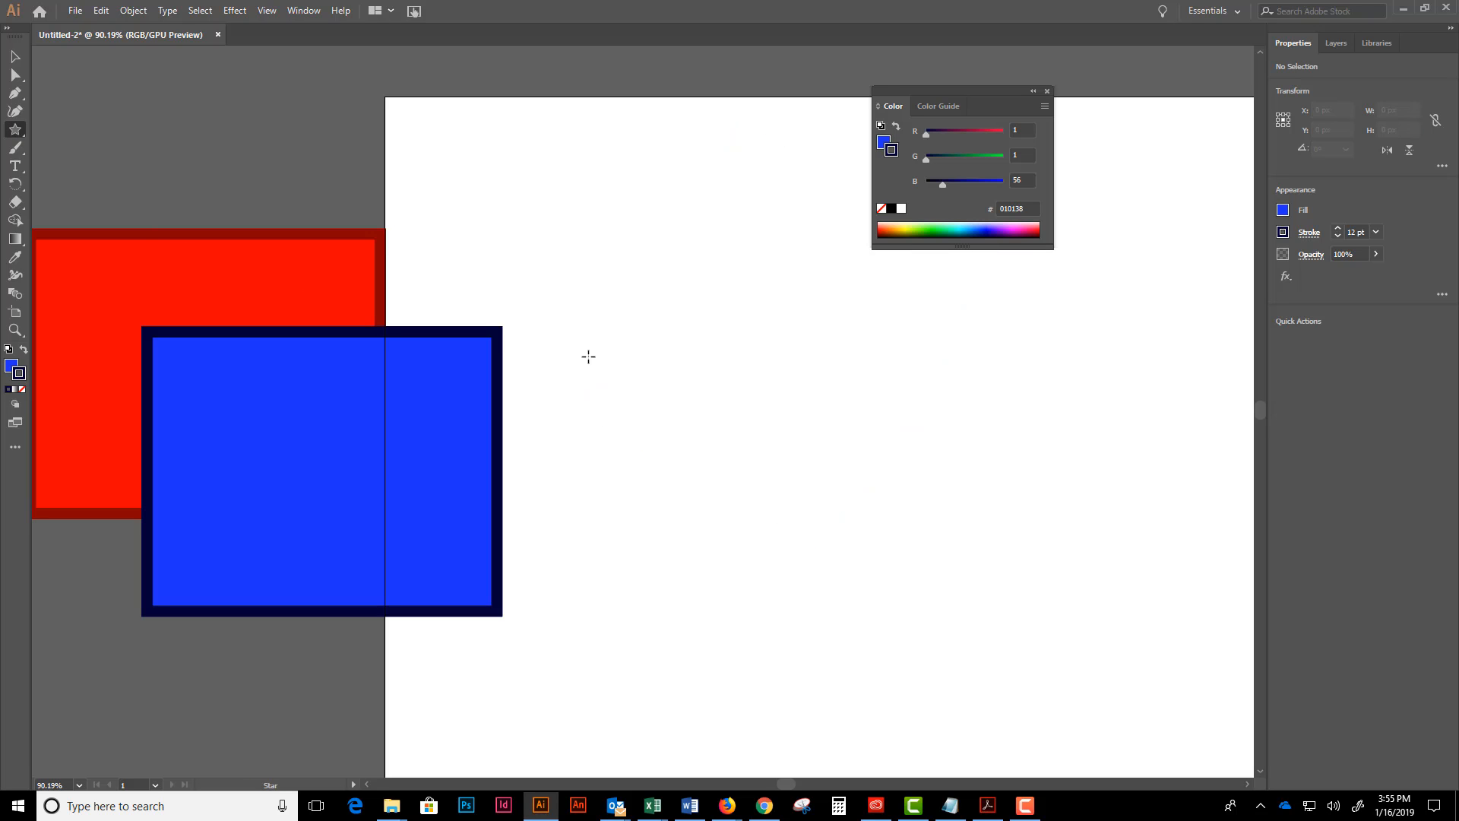
left_click_drag(709, 371, 765, 490)
key("Up")
key("Up")
key("Up")
key("Up")
key("Up")
key("Down")
key("Down")
key("Down")
key("Down")
key("Down")
key("Up")
key("Up")
key("Up")
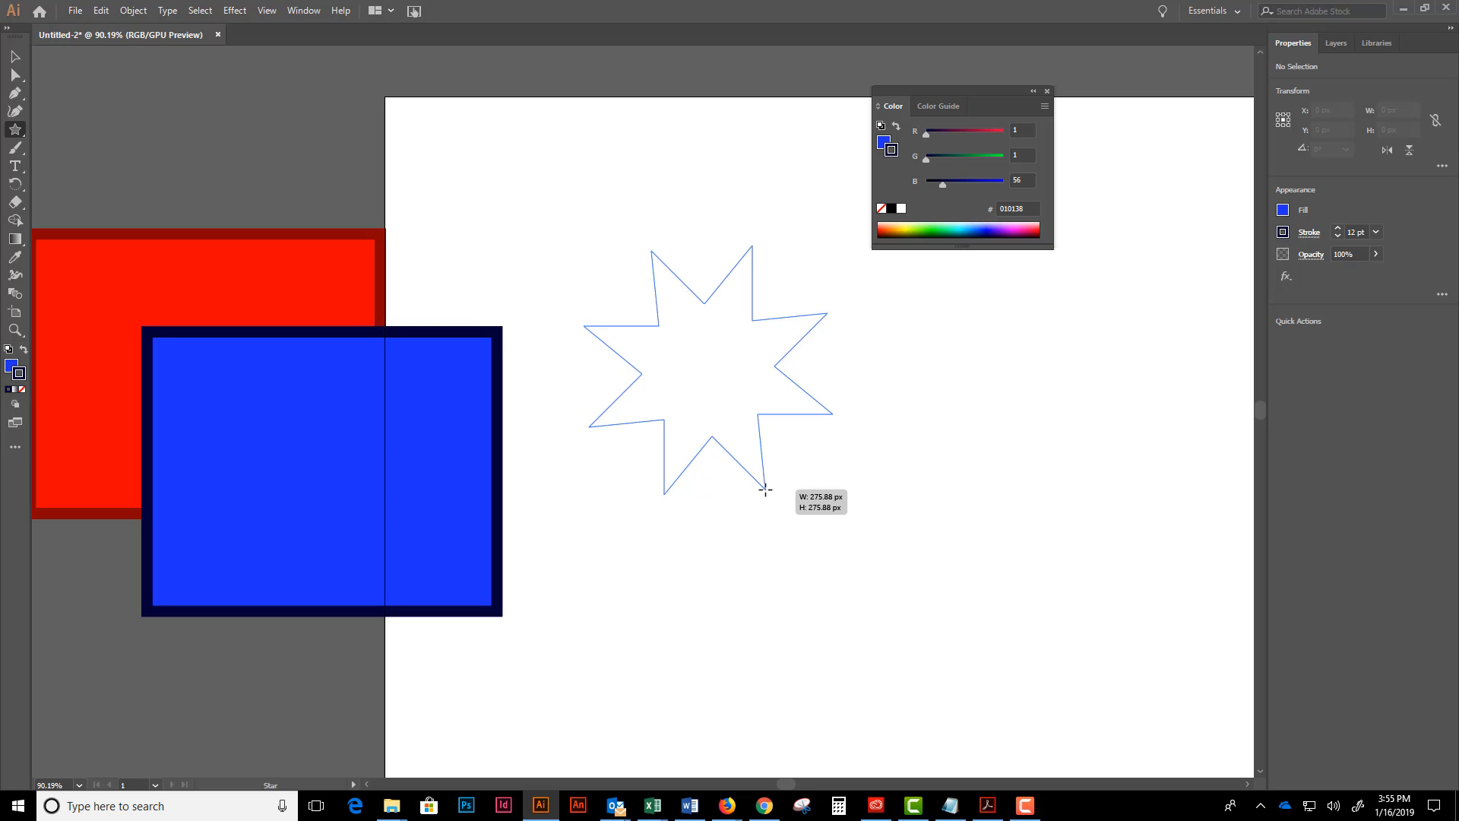
mouse_move(766, 489)
left_mouse_down()
mouse_move(713, 399)
mouse_move(722, 380)
mouse_move(800, 509)
mouse_move(710, 379)
mouse_move(766, 476)
left_mouse_up()
key("ctrl+z")
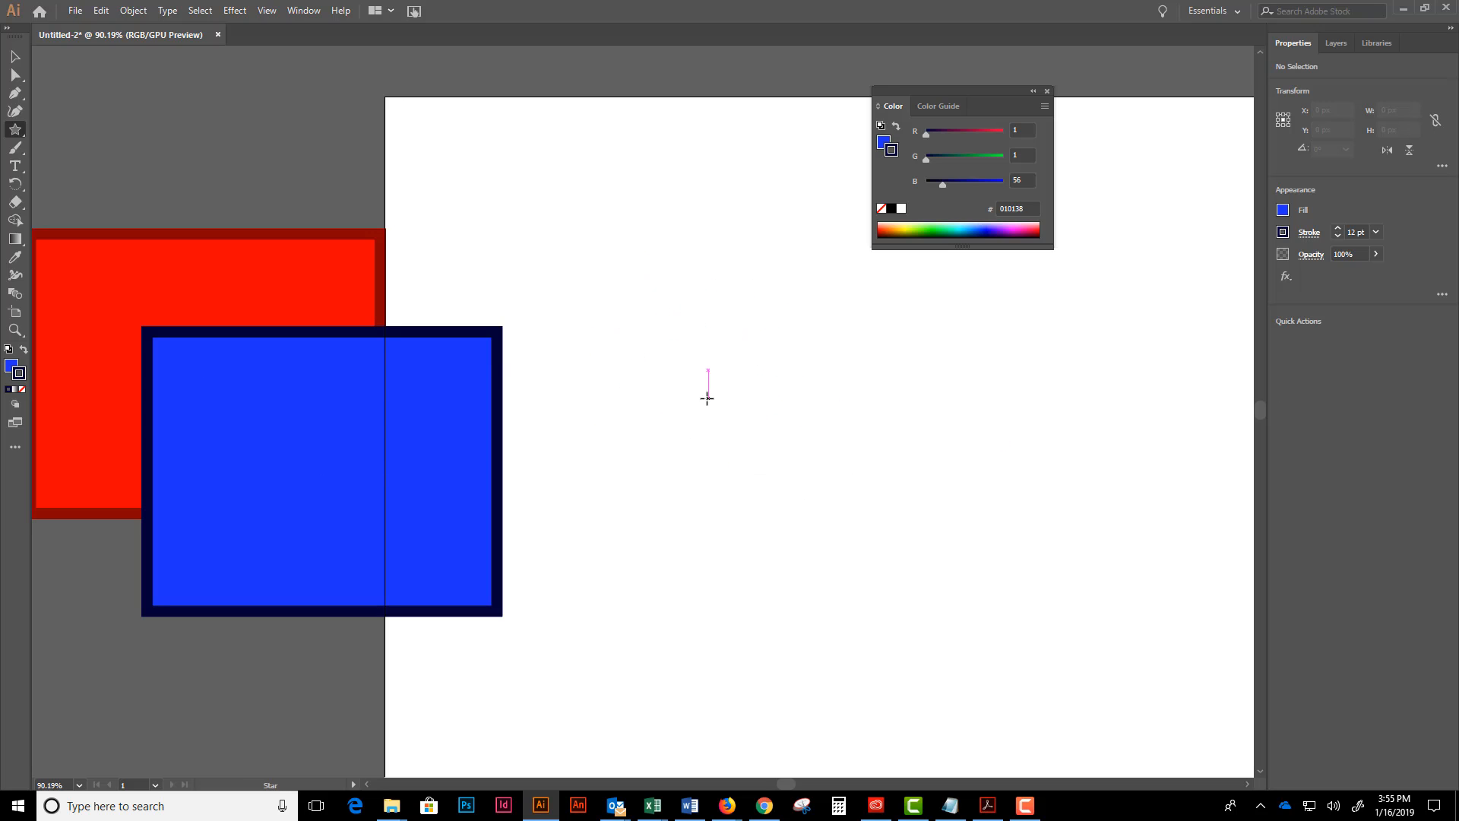
- Examine the Star tool's numeric settings for radii and points, and cancel without creating a star
left_click(622, 281)
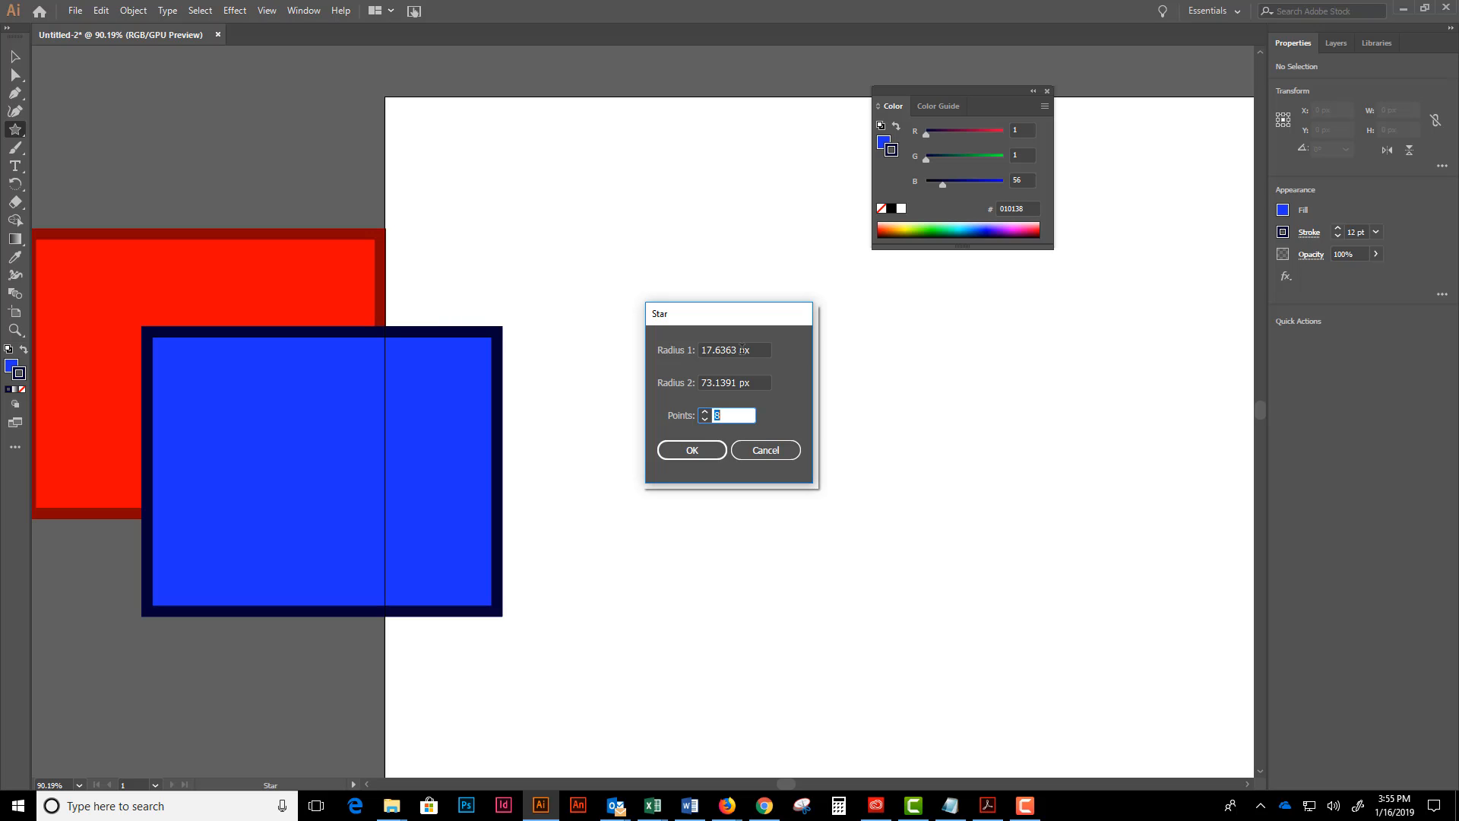
left_click(763, 449)
- Move the red and blue rectangles together completely off the artboard's left side, and deselect them
left_click(12, 53)
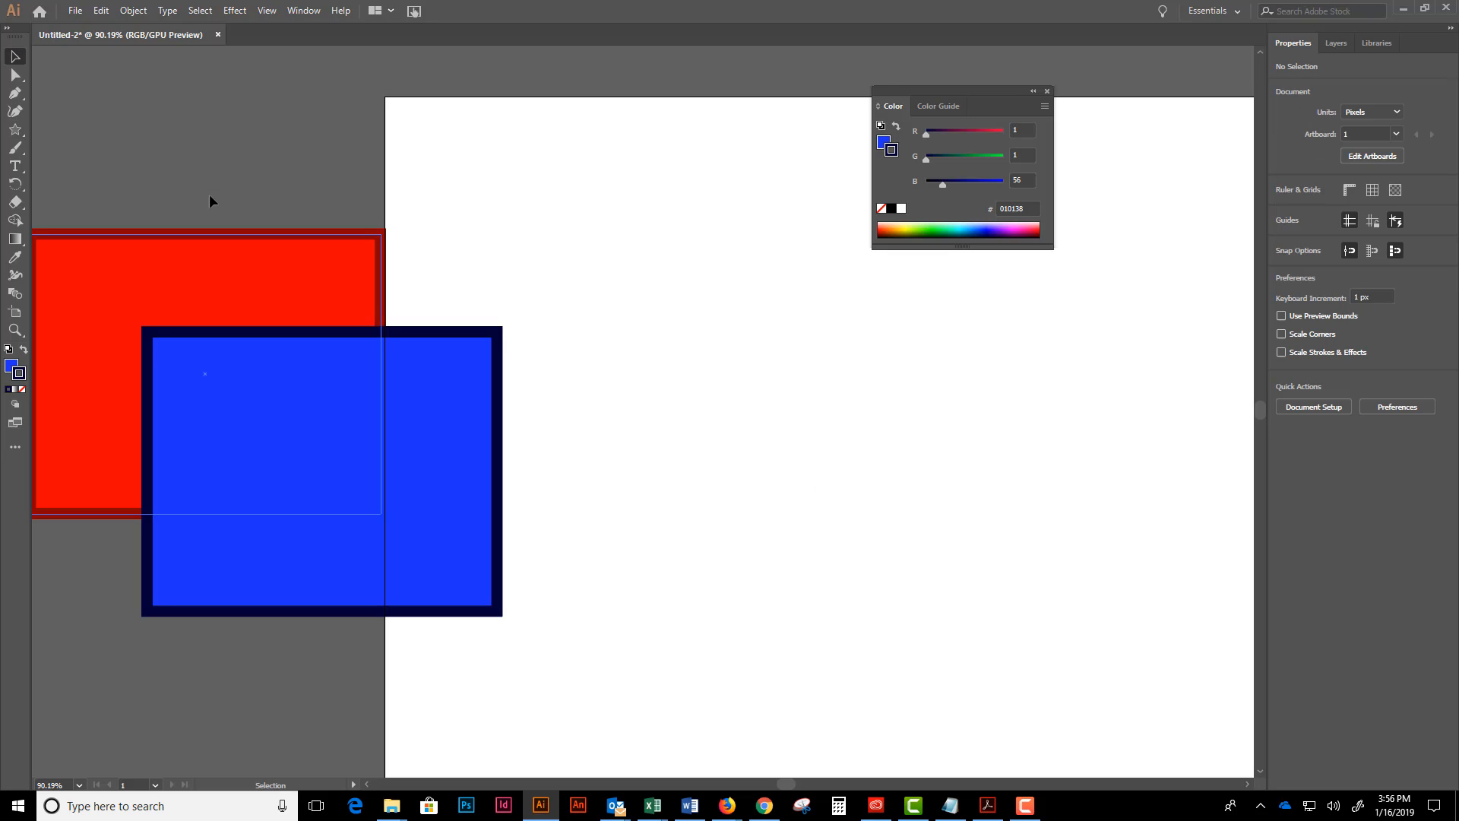
left_click_drag(209, 195, 347, 463)
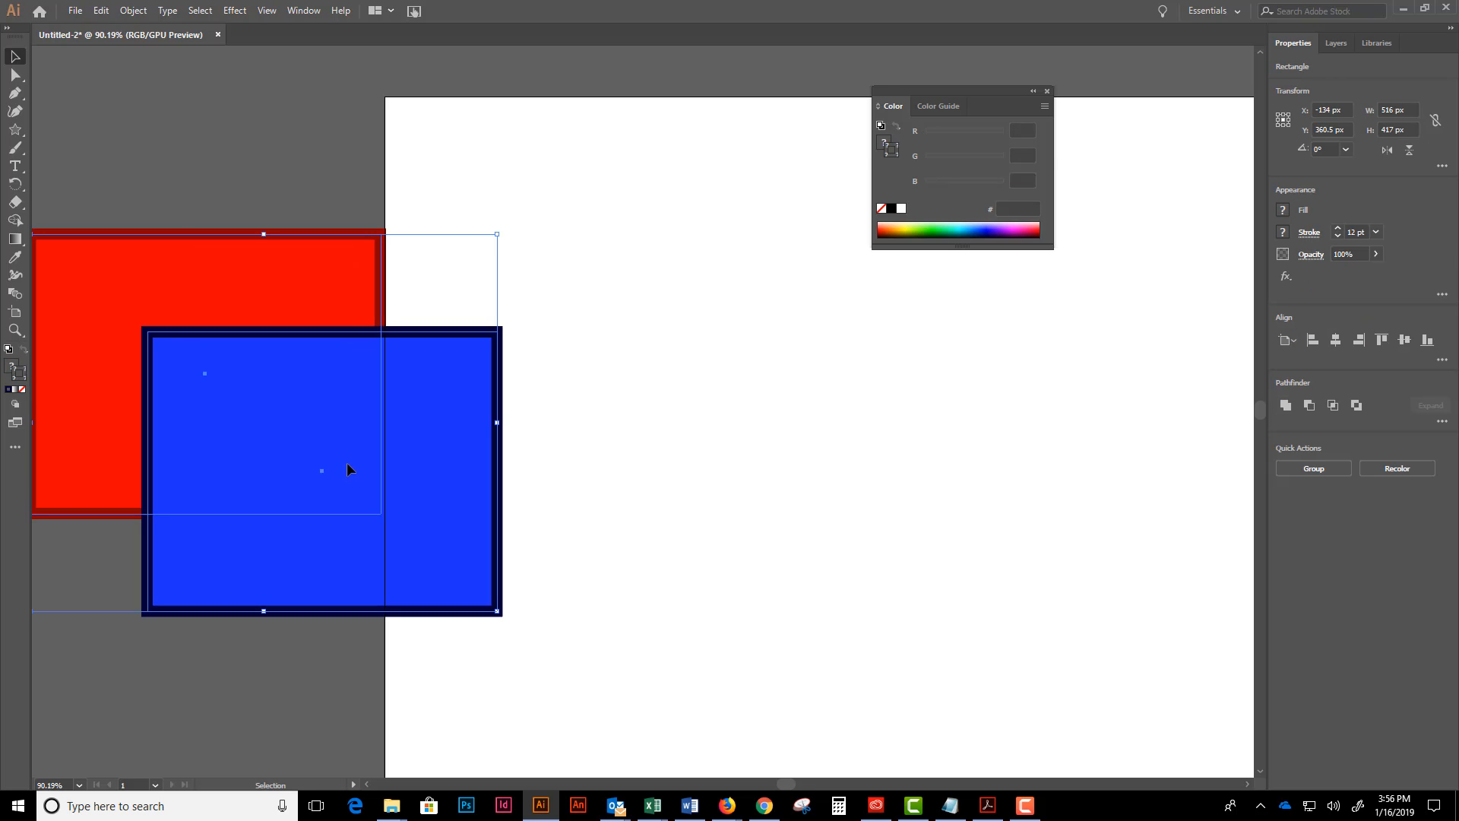
key("ctrl+minus")
left_click_drag(465, 384, 363, 292)
left_click(580, 352)
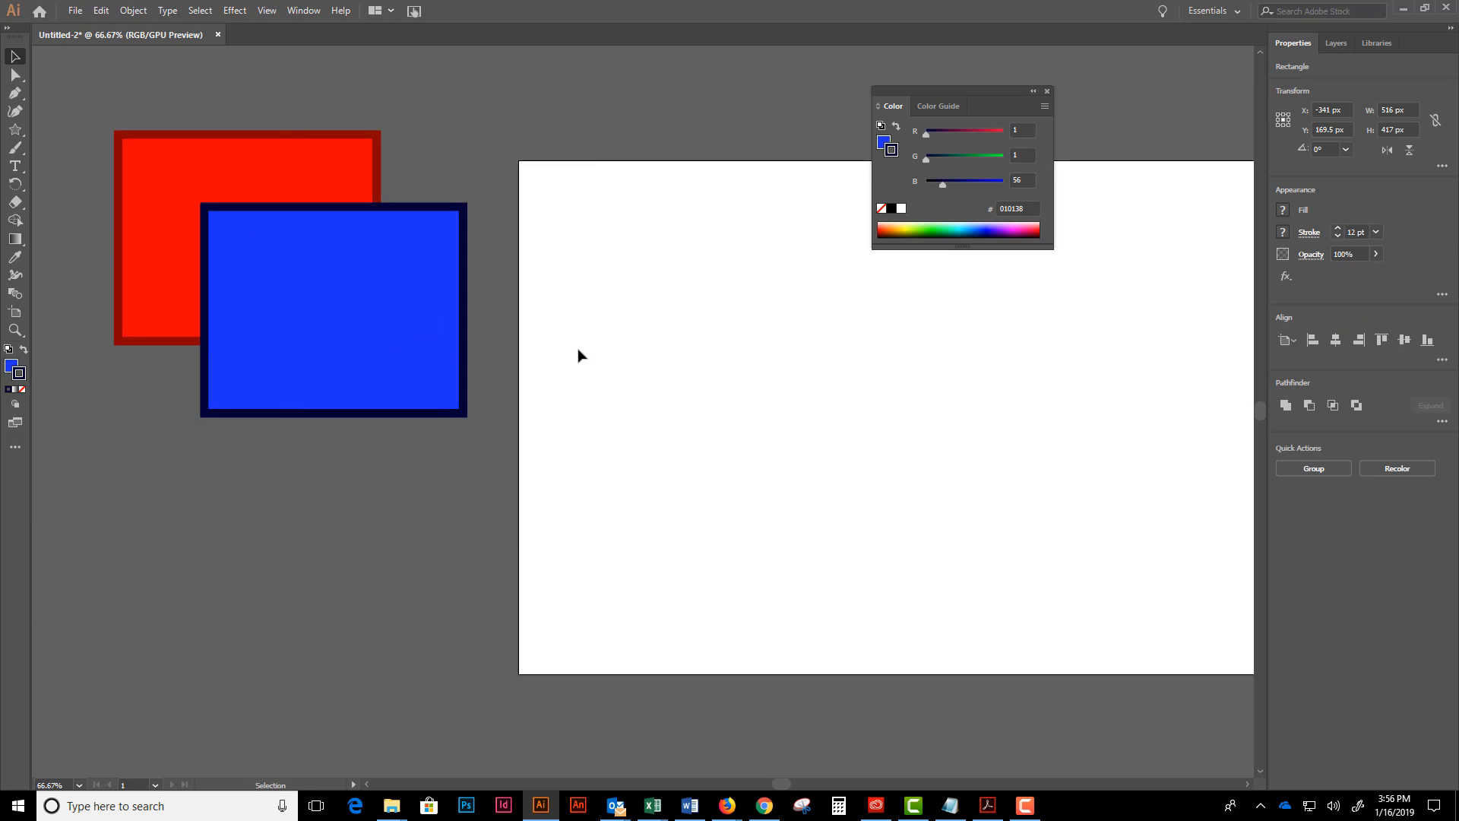